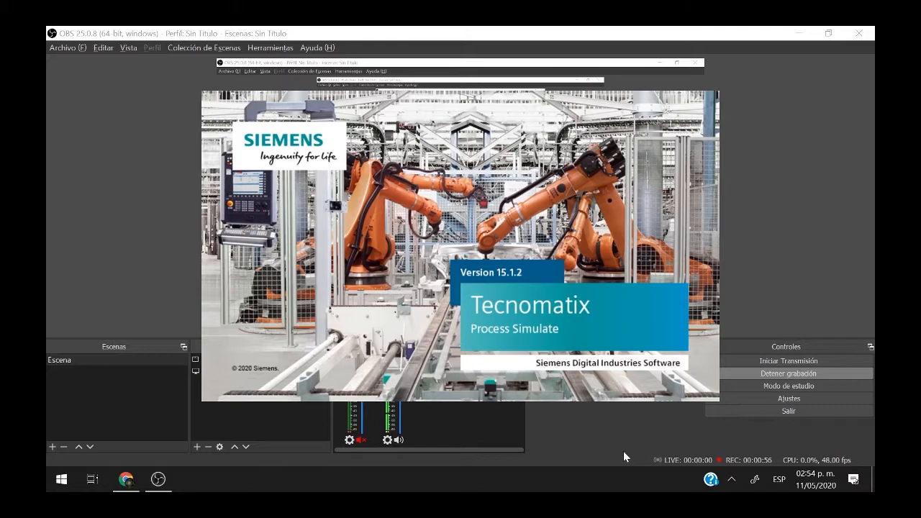
Open File Explorer and navigate to the Escritorio folder.
{"action": "key", "text": "super+e"}
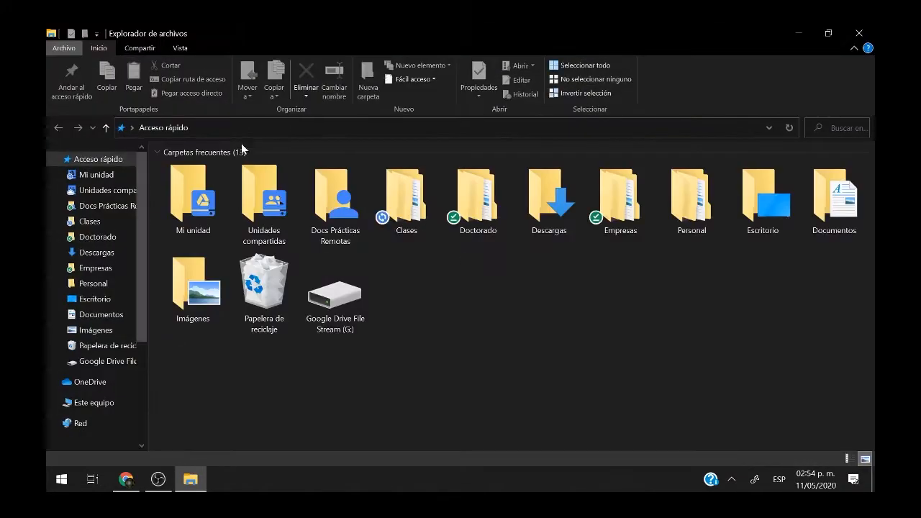
{"action": "left_click", "coordinate": [96, 253]}
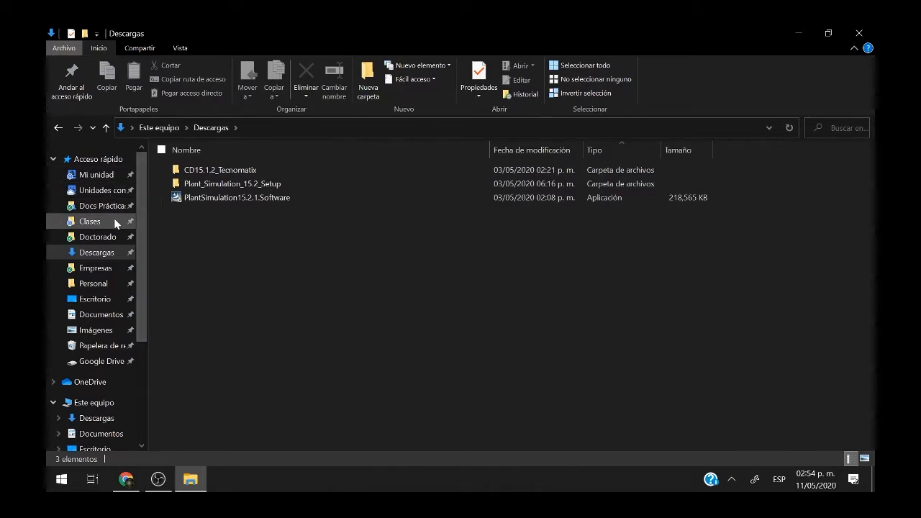
{"action": "left_click", "coordinate": [95, 285]}
{"action": "left_click", "coordinate": [95, 299]}
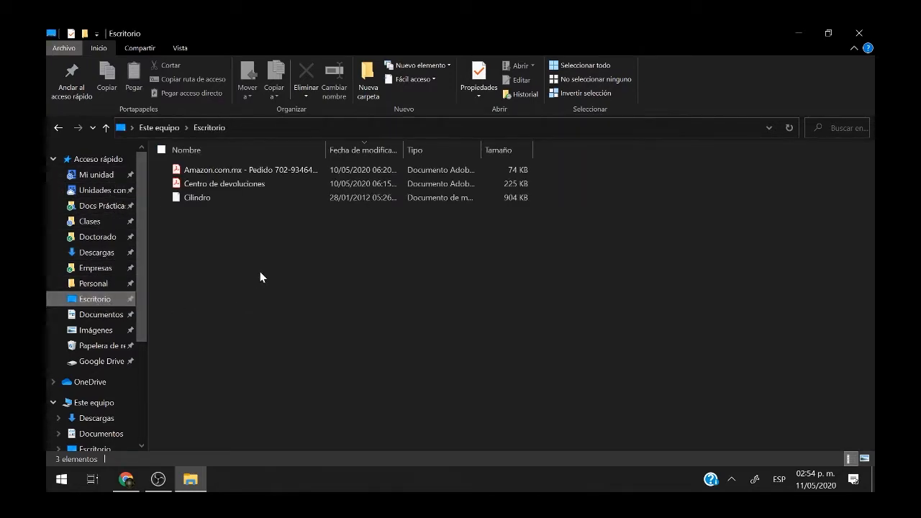
Create a new desktop folder and name it Proyecto1.
{"action": "left_click", "coordinate": [367, 80]}
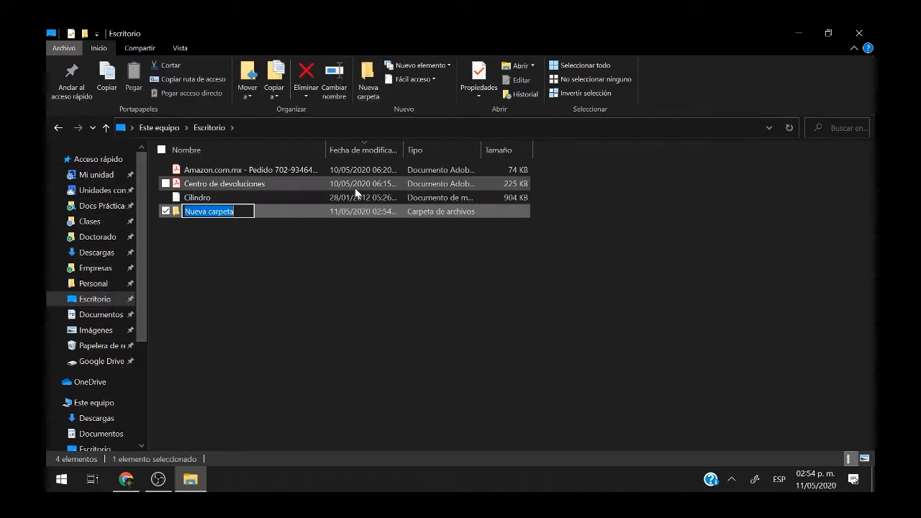
{"action": "type", "text": "Proy"}
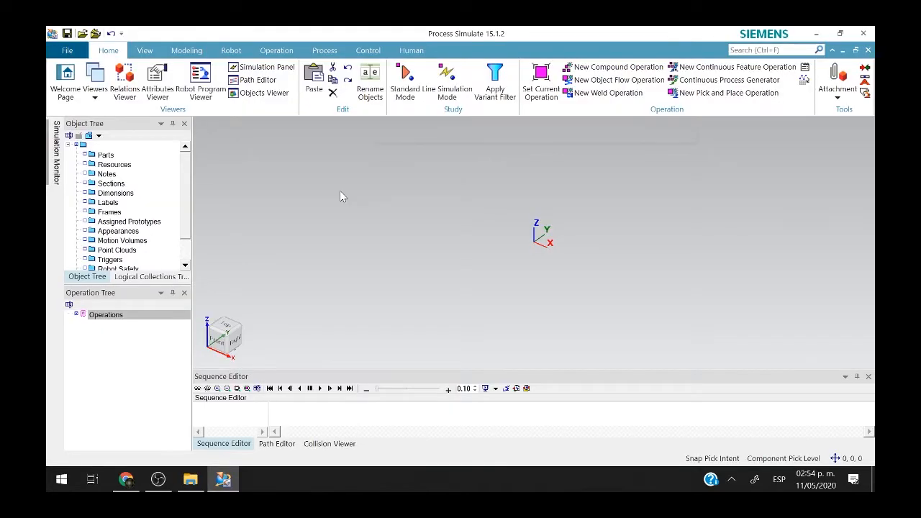
{"action": "key", "text": "alt+Tab"}
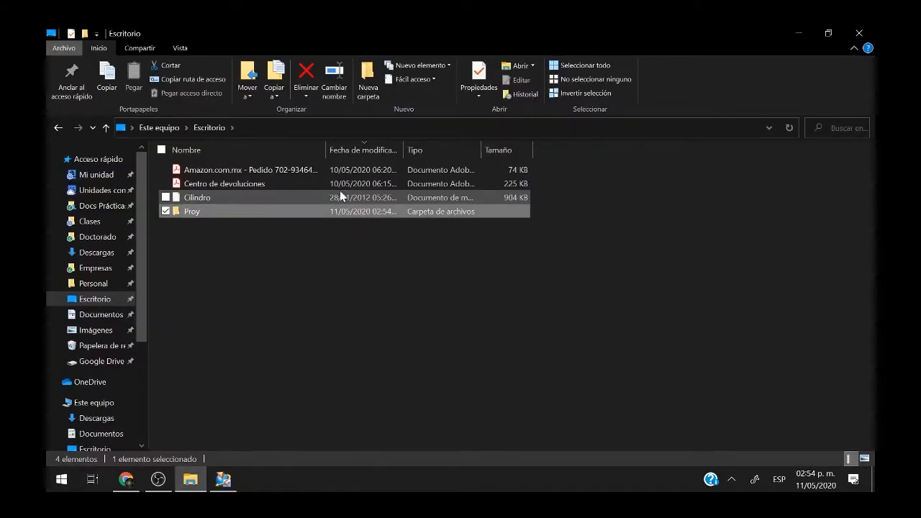
{"action": "left_click", "coordinate": [204, 213]}
{"action": "key", "text": "Right"}
{"action": "type", "text": "ecto1"}
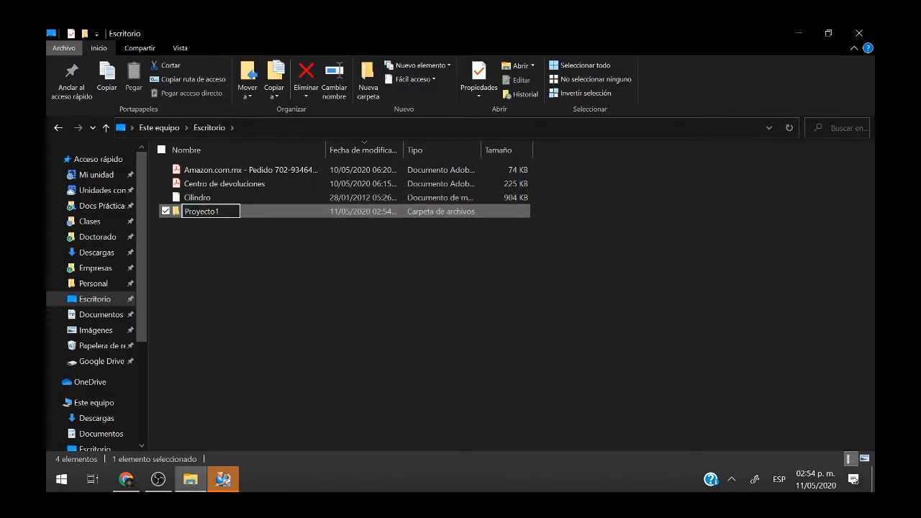
{"action": "key", "text": "Return"}
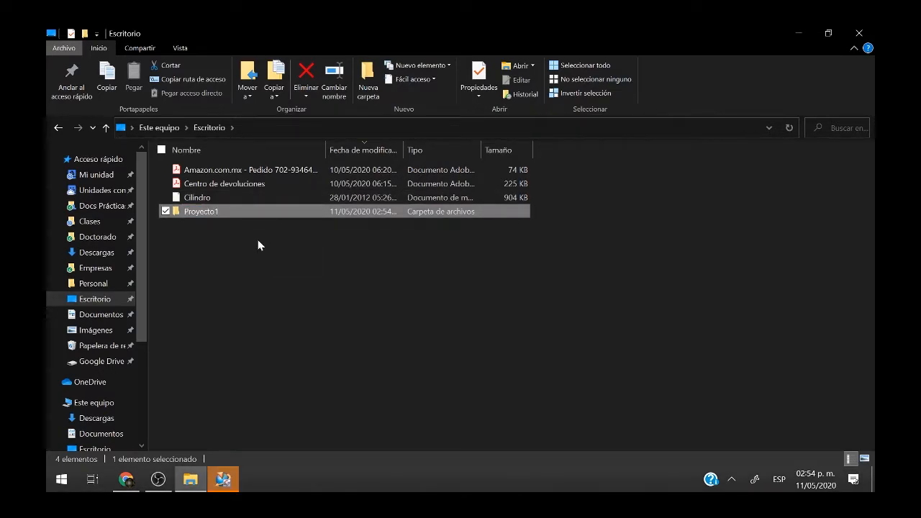
{"action": "left_click", "coordinate": [223, 480]}
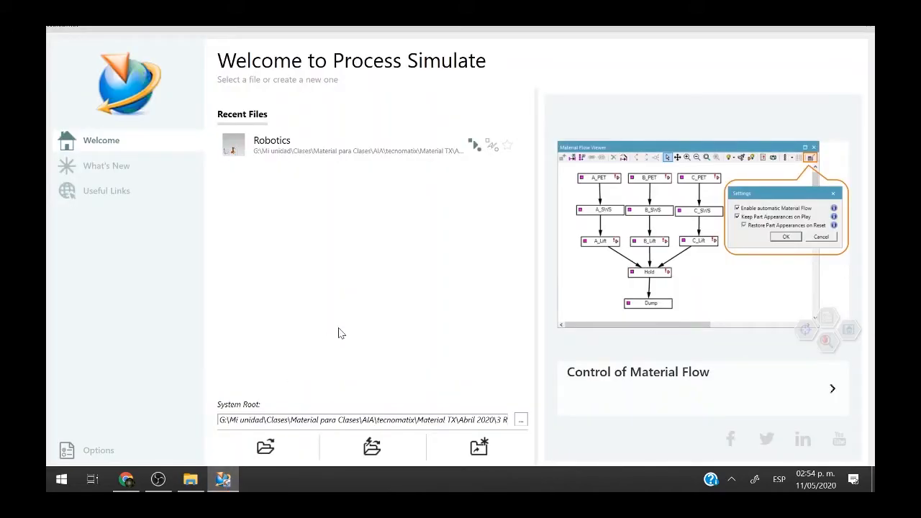
Create a new LineSimulationStudy from the Welcome page and acknowledge the confirmation.
{"action": "left_click", "coordinate": [480, 447]}
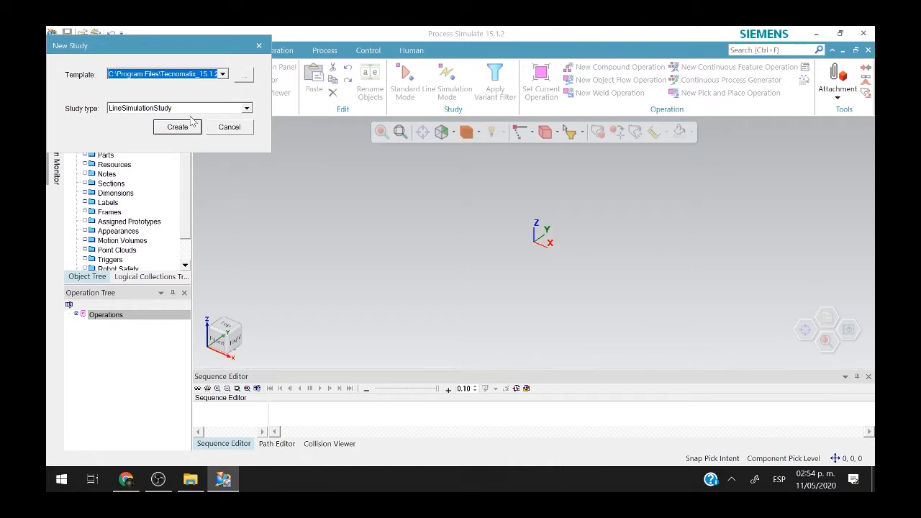
{"action": "left_click", "coordinate": [178, 128]}
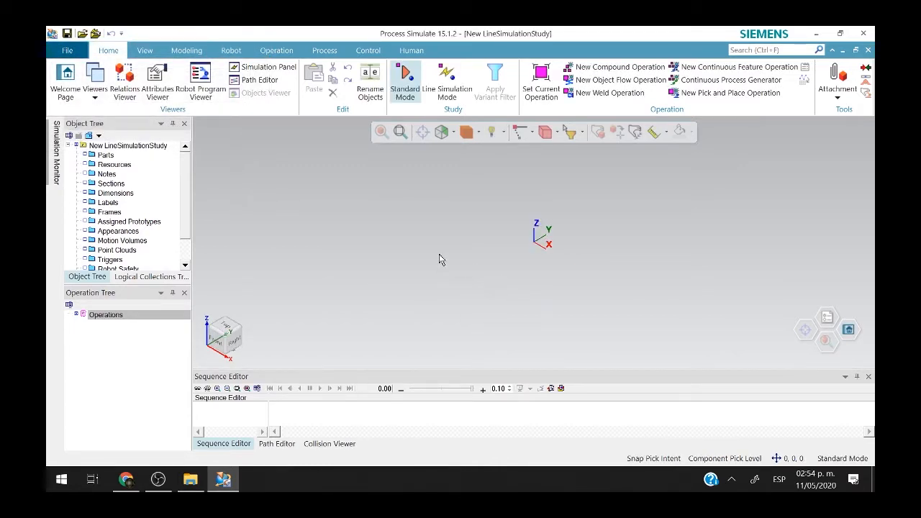
{"action": "left_click", "coordinate": [505, 282]}
Open the program Options at the Disconnected settings page.
{"action": "left_click", "coordinate": [151, 146]}
{"action": "left_click", "coordinate": [67, 50]}
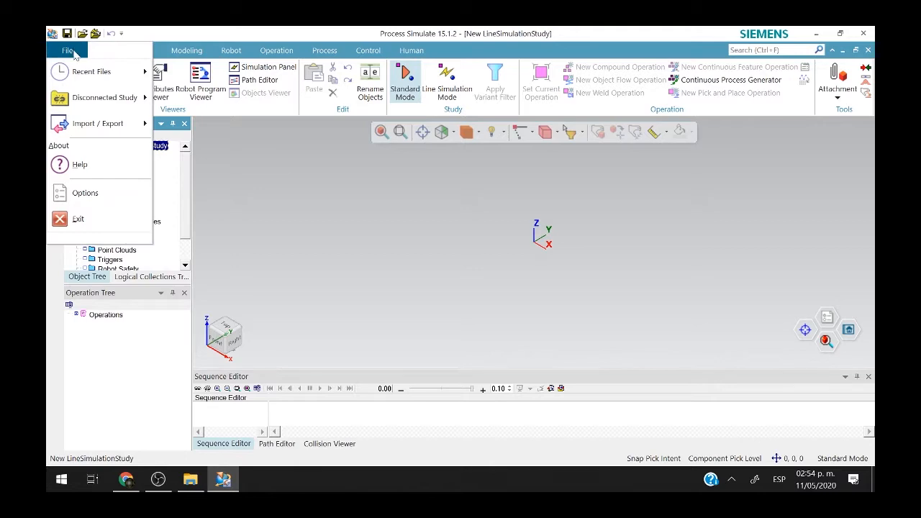
{"action": "left_click", "coordinate": [101, 193]}
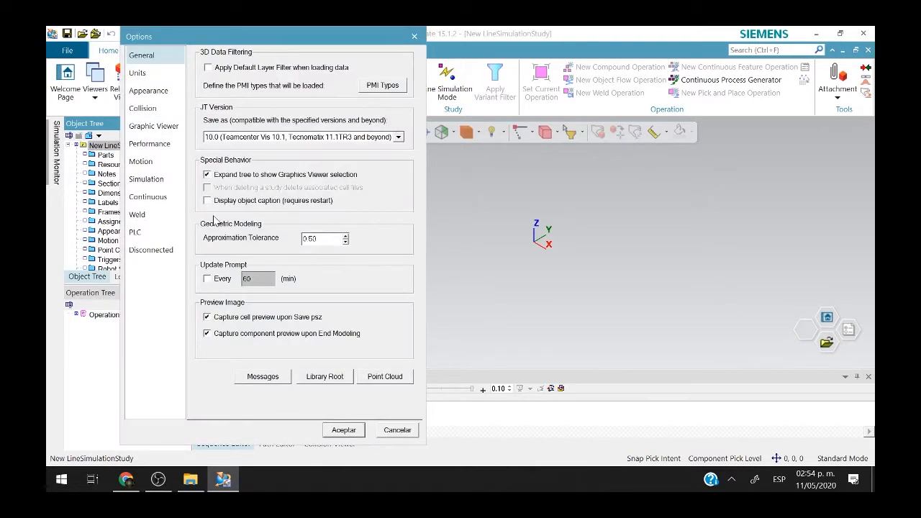
{"action": "left_click", "coordinate": [158, 232]}
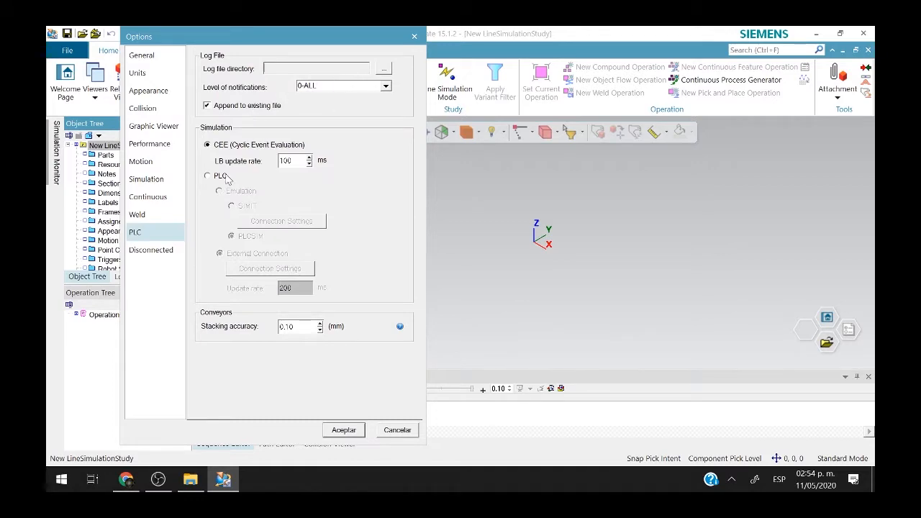
{"action": "left_click", "coordinate": [160, 250]}
Set the System Root to the Escritorio\Proyecto1 folder and apply the options.
{"action": "left_click", "coordinate": [399, 104]}
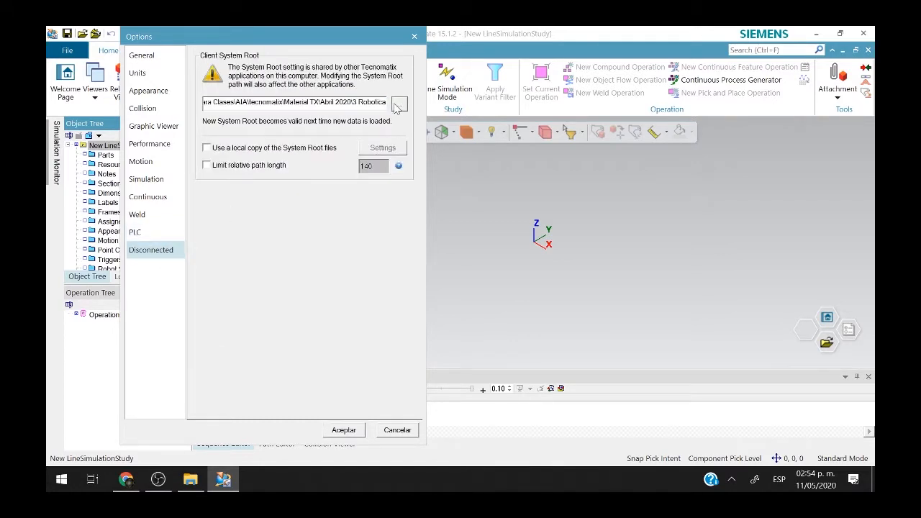
{"action": "scroll", "coordinate": [432, 252], "scroll_direction": "up", "scroll_amount": 10}
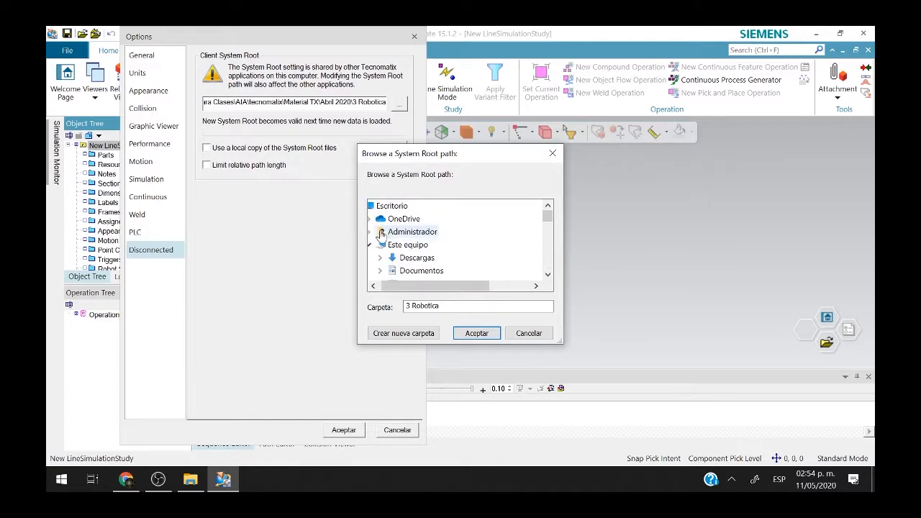
{"action": "left_click", "coordinate": [370, 245]}
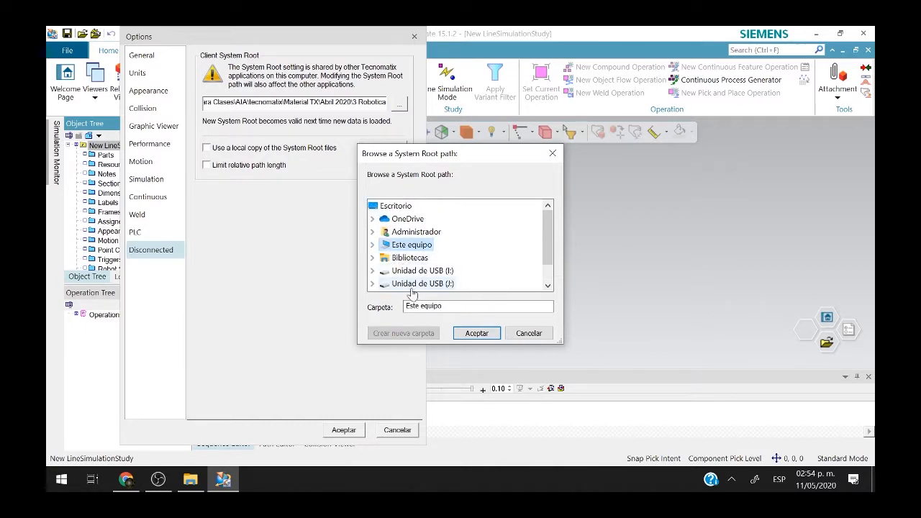
{"action": "left_click", "coordinate": [372, 233]}
{"action": "scroll", "coordinate": [378, 267], "scroll_direction": "down", "scroll_amount": 6}
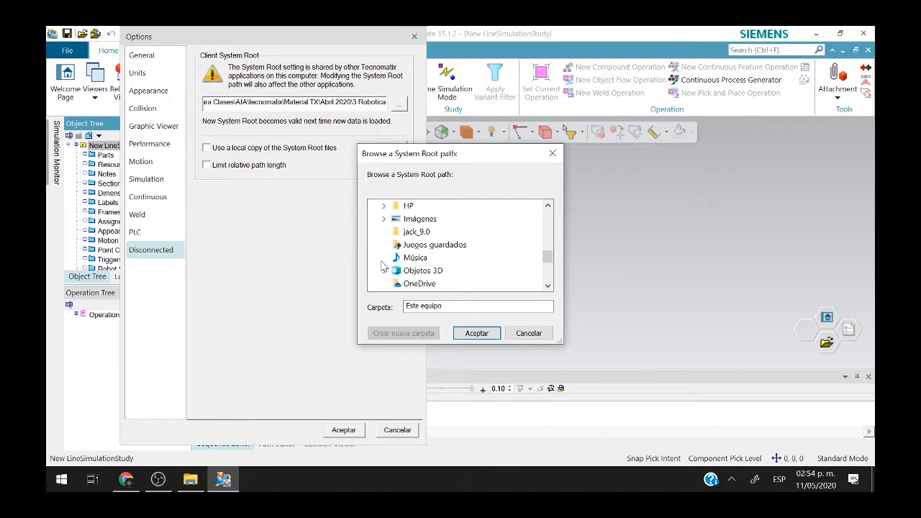
{"action": "scroll", "coordinate": [383, 266], "scroll_direction": "up", "scroll_amount": 2}
{"action": "left_click", "coordinate": [384, 258]}
{"action": "scroll", "coordinate": [403, 245], "scroll_direction": "down", "scroll_amount": 1}
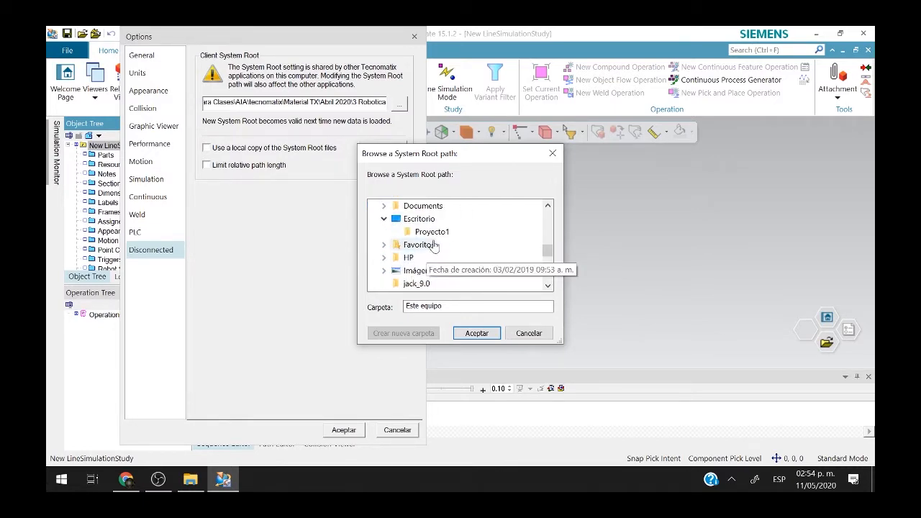
{"action": "left_click", "coordinate": [431, 231]}
{"action": "left_click", "coordinate": [476, 334]}
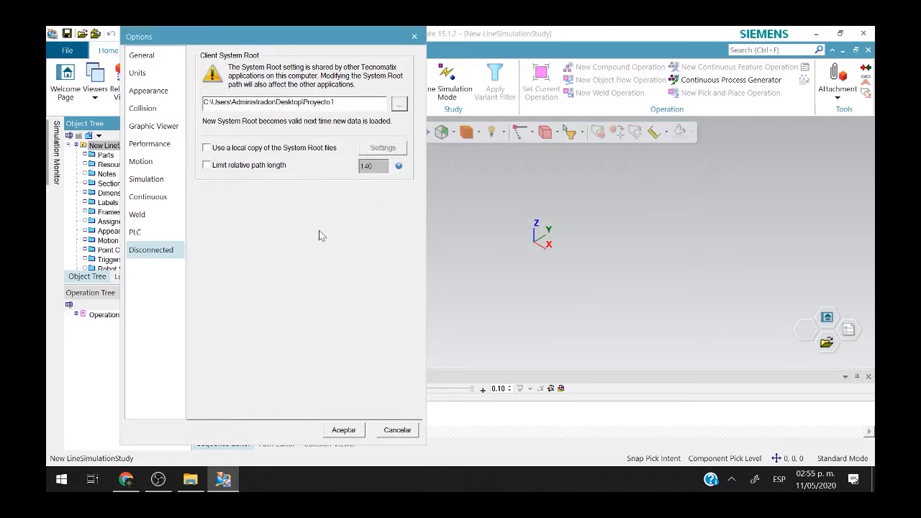
{"action": "left_click", "coordinate": [344, 431]}
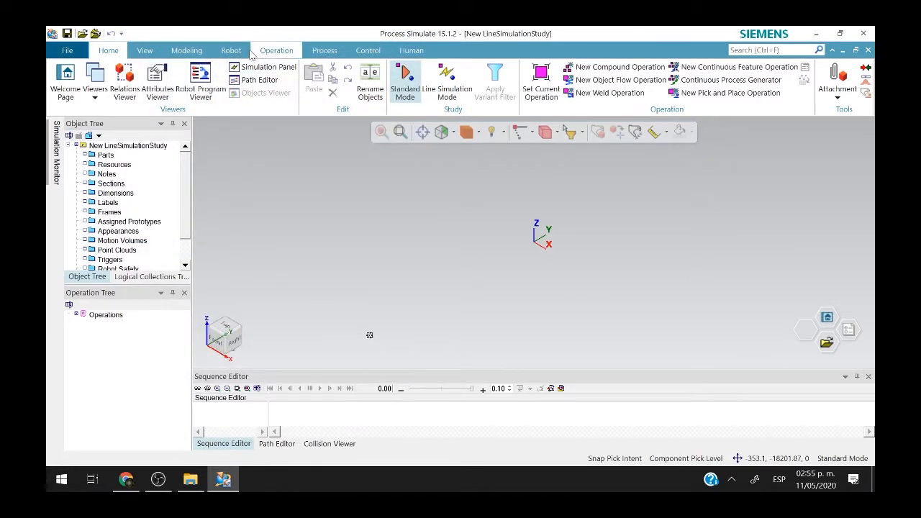
Add the desktop Cilindro.jt file to Convert and Insert CAD Files.
{"action": "left_click", "coordinate": [176, 51]}
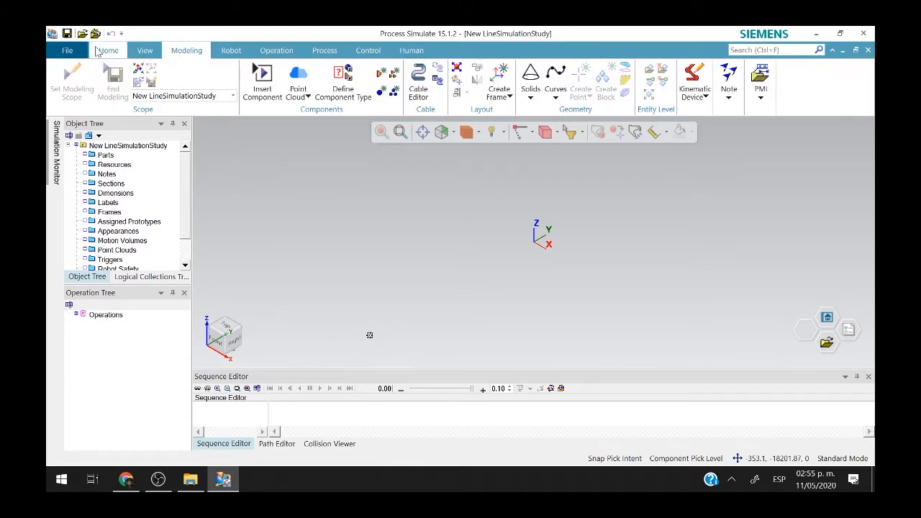
{"action": "left_click", "coordinate": [67, 51]}
{"action": "mouse_move", "coordinate": [118, 104]}
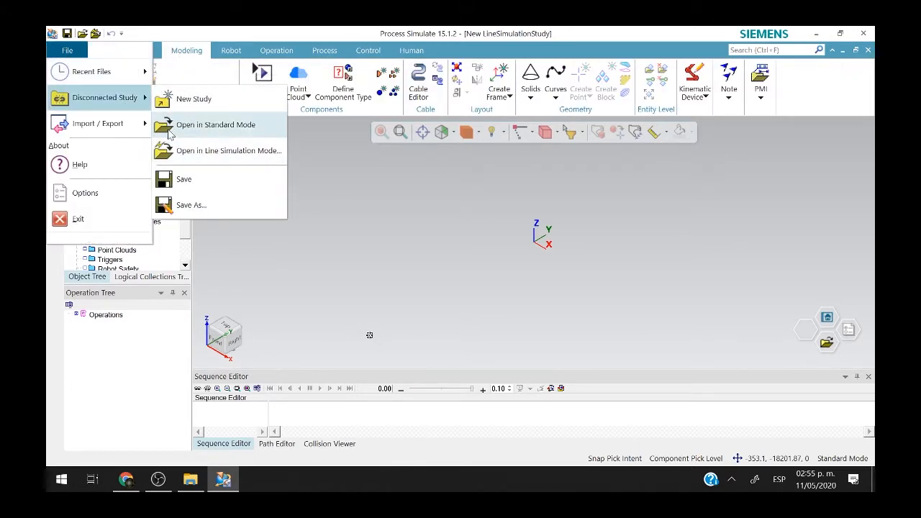
{"action": "left_click", "coordinate": [261, 188]}
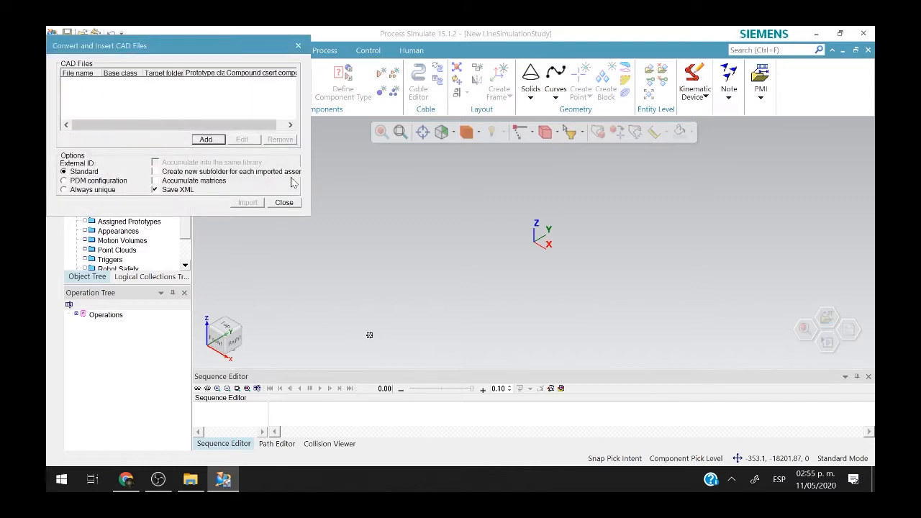
{"action": "left_click", "coordinate": [203, 140]}
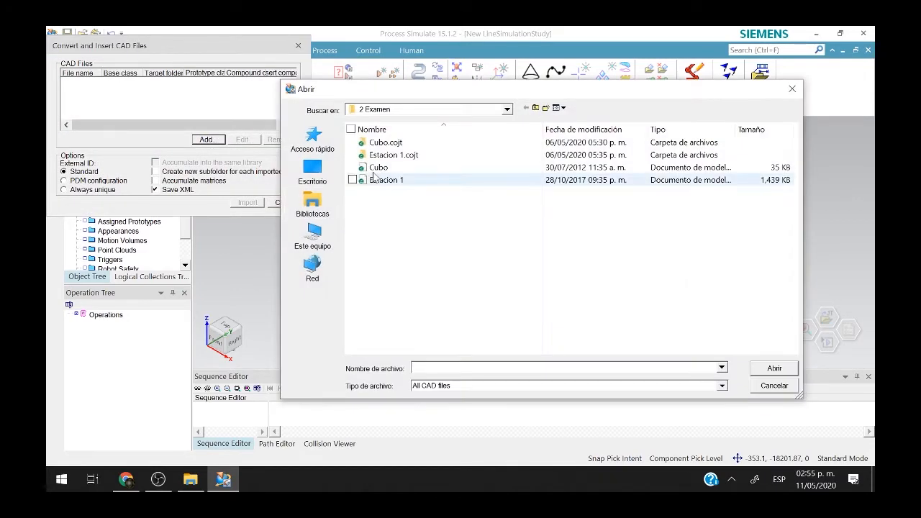
{"action": "left_click", "coordinate": [312, 173]}
{"action": "left_click", "coordinate": [400, 177]}
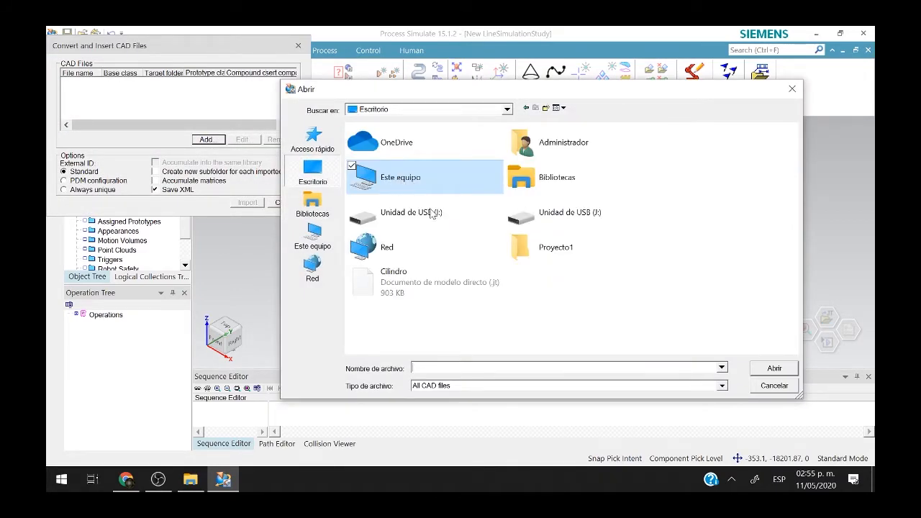
{"action": "double_click", "coordinate": [429, 295]}
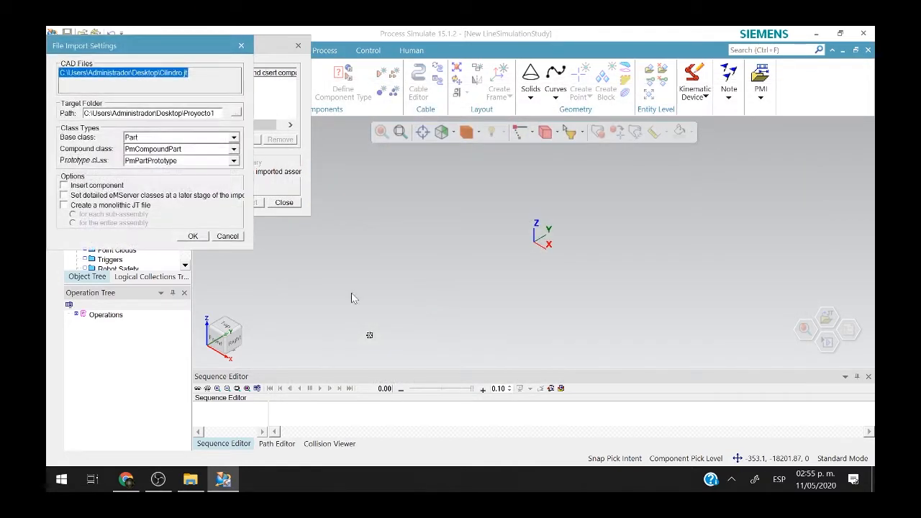
Set base class Resource, prototype class Device, and insert the component after import.
{"action": "left_click", "coordinate": [201, 137]}
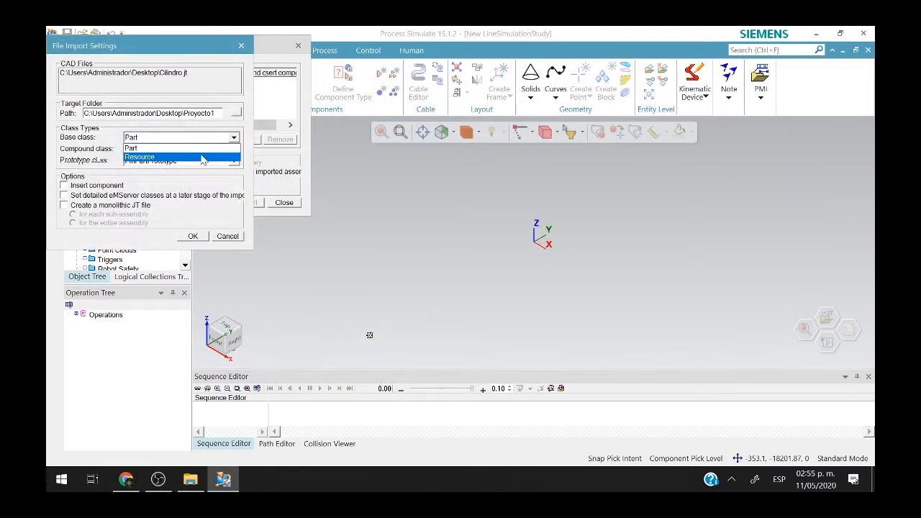
{"action": "left_click", "coordinate": [203, 157]}
{"action": "left_click", "coordinate": [203, 162]}
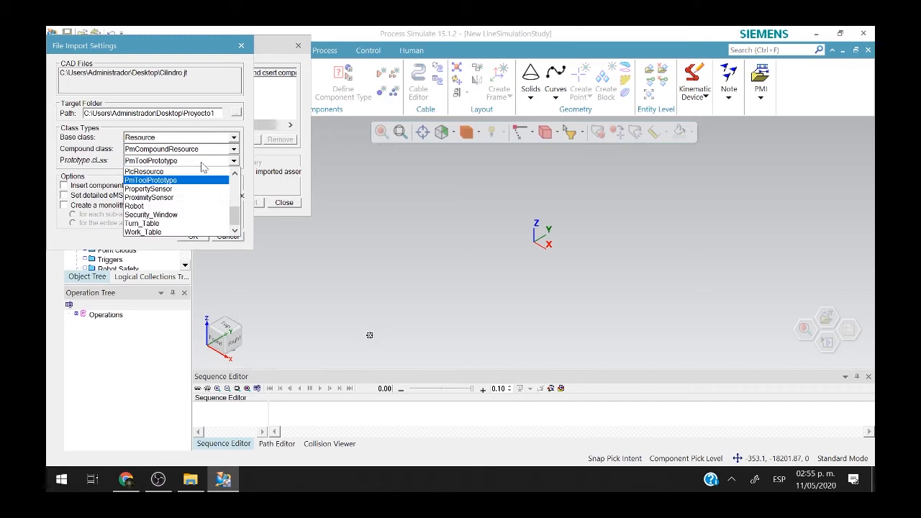
{"action": "scroll", "coordinate": [196, 180], "scroll_direction": "up", "scroll_amount": 5}
{"action": "left_click", "coordinate": [187, 198]}
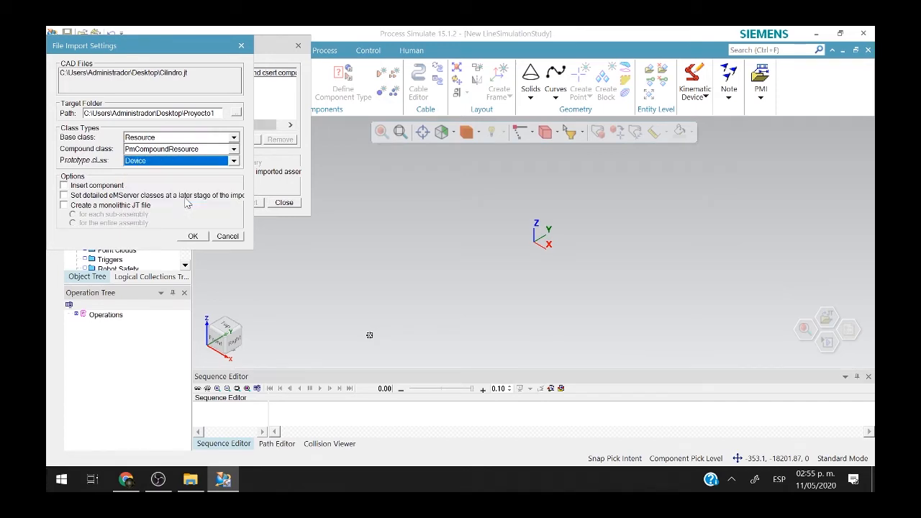
{"action": "left_click", "coordinate": [117, 187]}
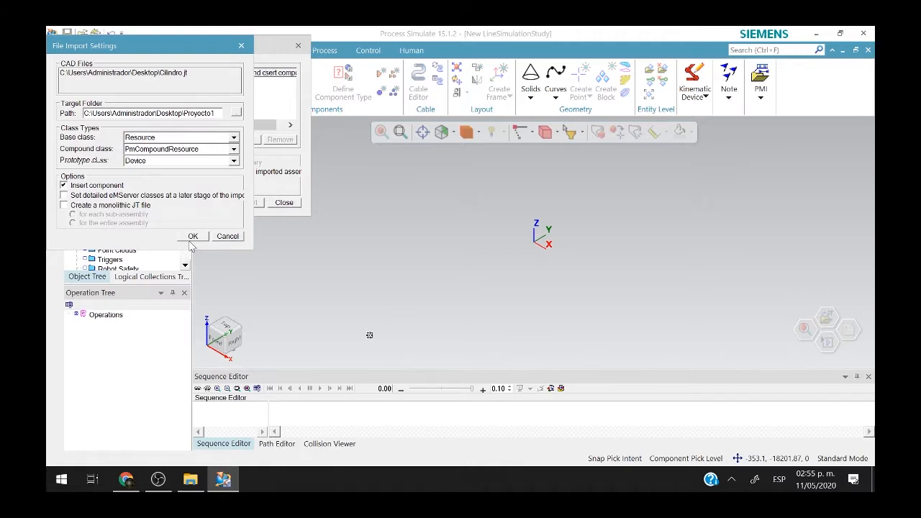
{"action": "left_click", "coordinate": [199, 160]}
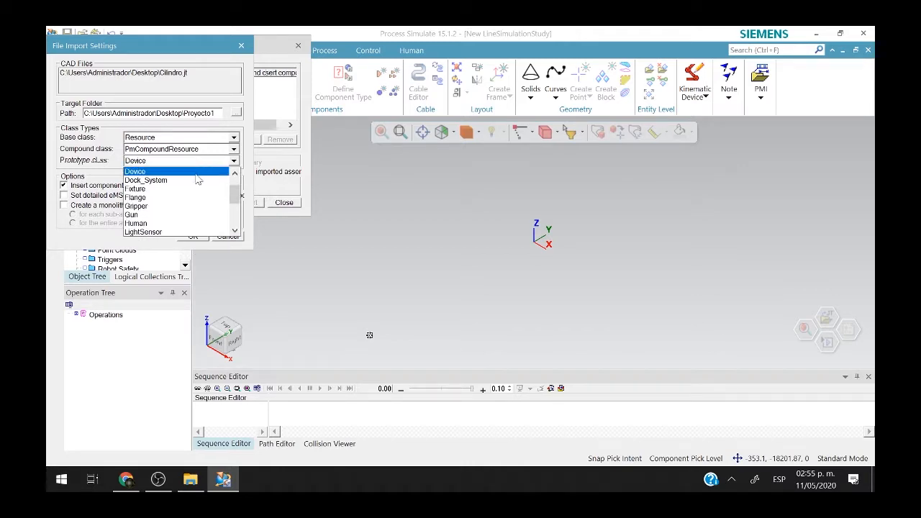
{"action": "scroll", "coordinate": [194, 185], "scroll_direction": "down", "scroll_amount": 1}
{"action": "scroll", "coordinate": [195, 185], "scroll_direction": "up", "scroll_amount": 1}
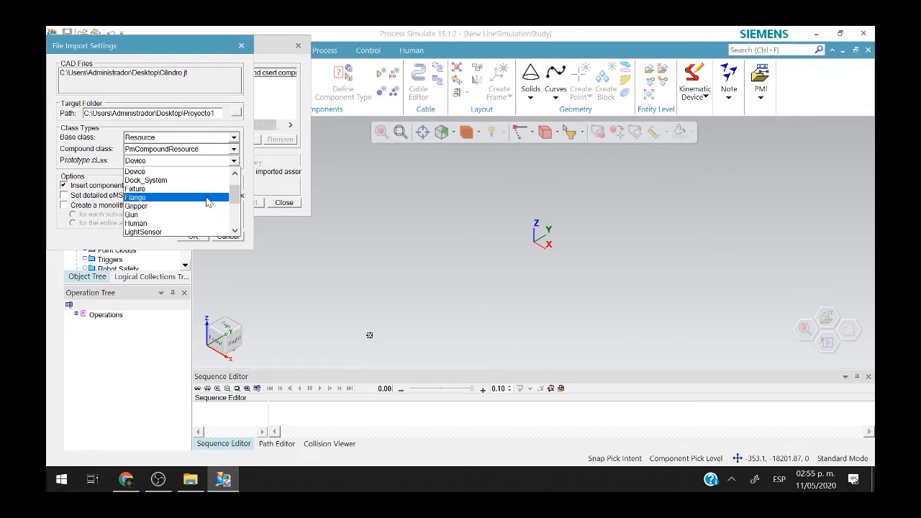
{"action": "scroll", "coordinate": [204, 200], "scroll_direction": "up", "scroll_amount": 1}
{"action": "left_click", "coordinate": [206, 201]}
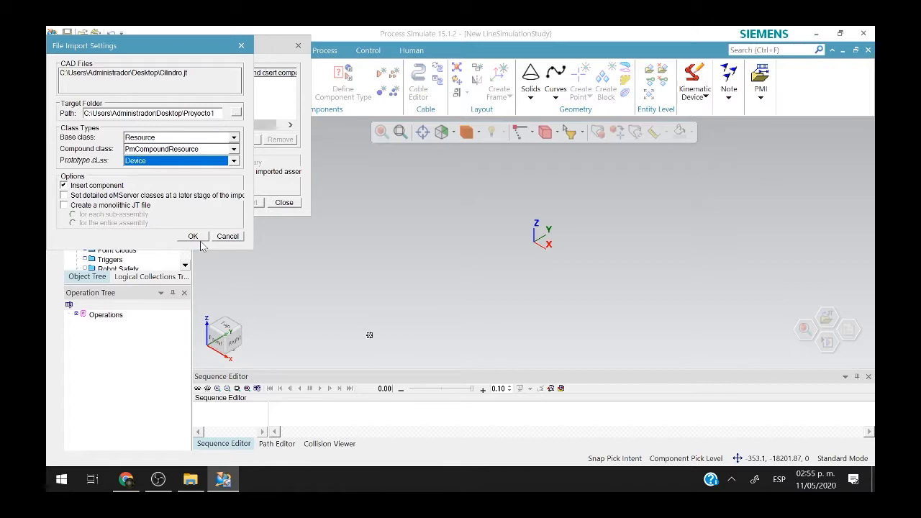
{"action": "left_click", "coordinate": [194, 239]}
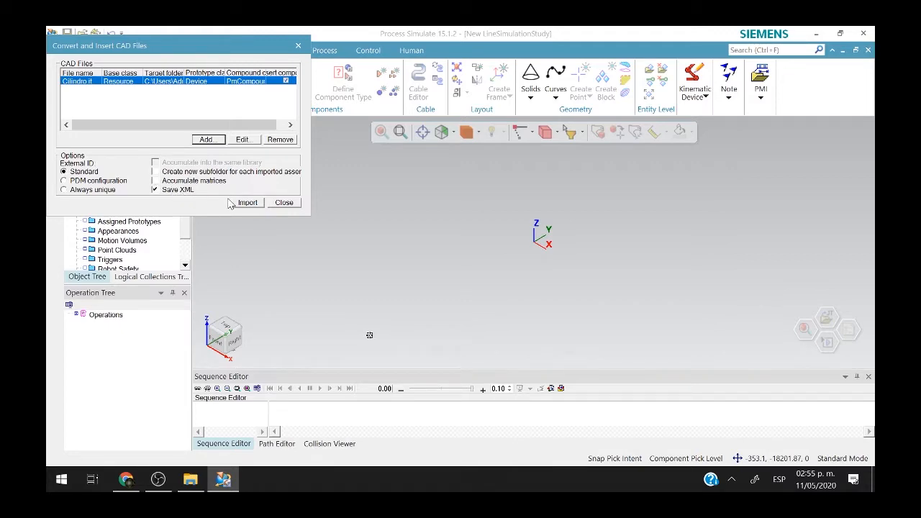
Convert and import Cilindro.jt, then close the report and the import window.
{"action": "left_click", "coordinate": [244, 202]}
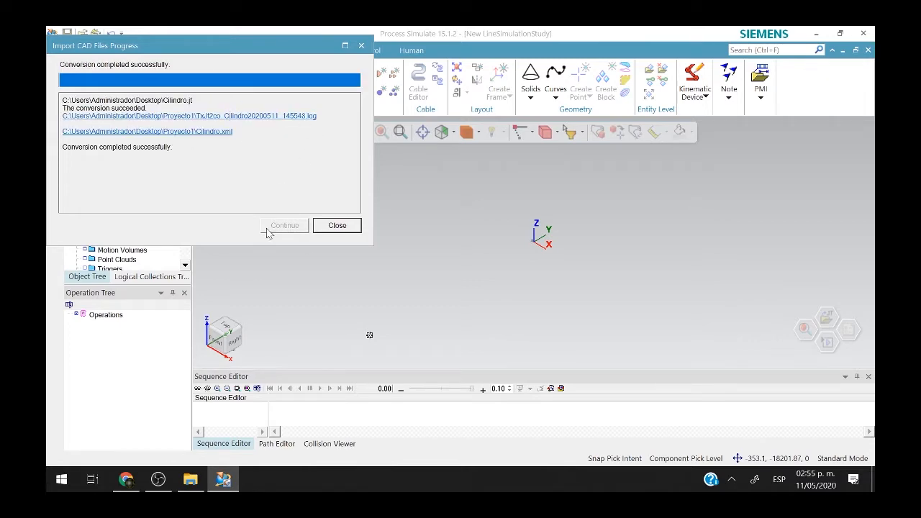
{"action": "left_click", "coordinate": [337, 225]}
{"action": "left_click", "coordinate": [294, 202]}
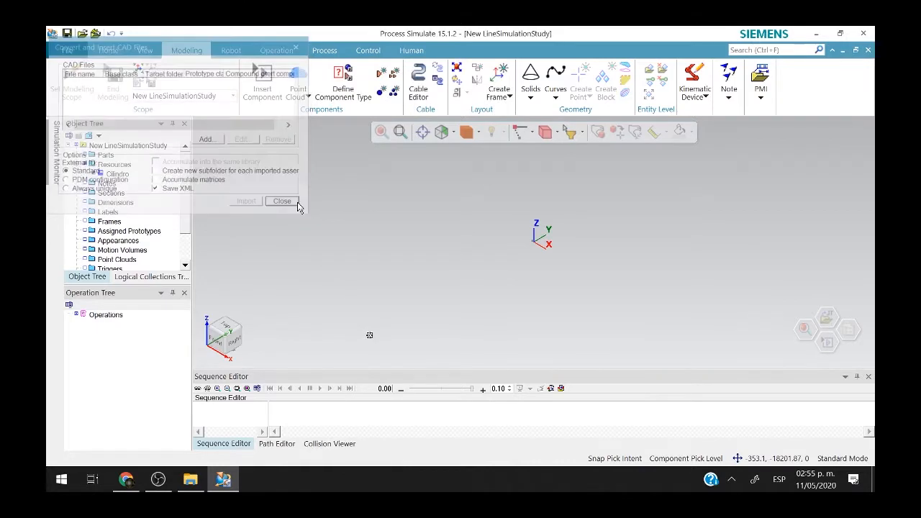
{"action": "right_click", "coordinate": [488, 259]}
Delete the imported Cilindro component from Resources, confirming with Yes.
{"action": "left_click", "coordinate": [529, 314]}
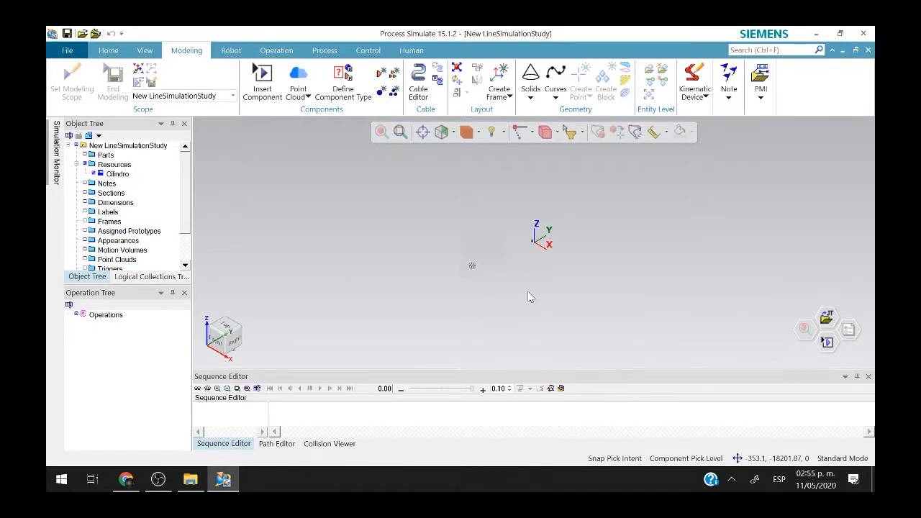
{"action": "left_click", "coordinate": [527, 265]}
{"action": "scroll", "coordinate": [527, 264], "scroll_direction": "down", "scroll_amount": 3}
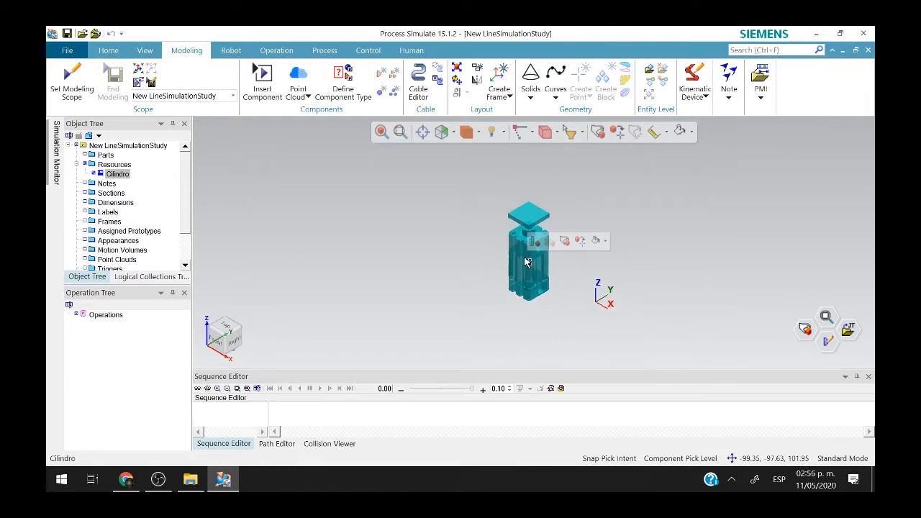
{"action": "right_click", "coordinate": [119, 175]}
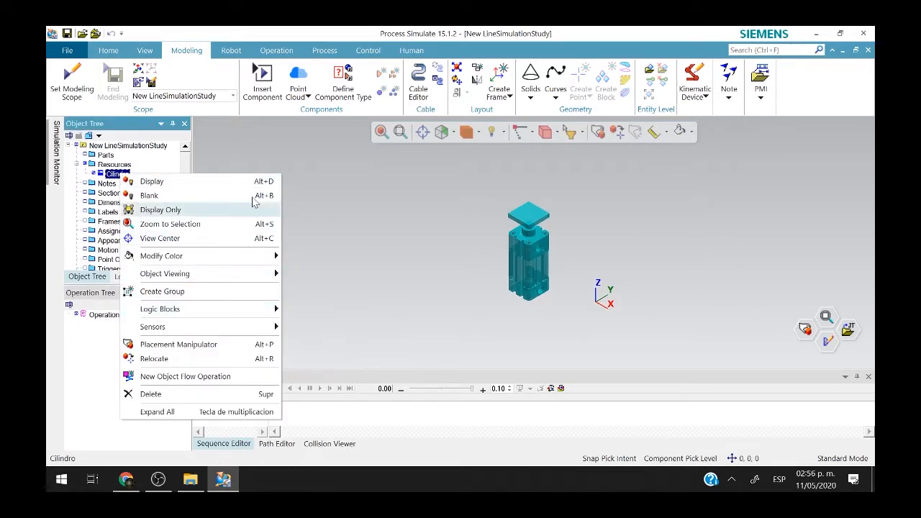
{"action": "left_click", "coordinate": [236, 394]}
{"action": "left_click", "coordinate": [447, 278]}
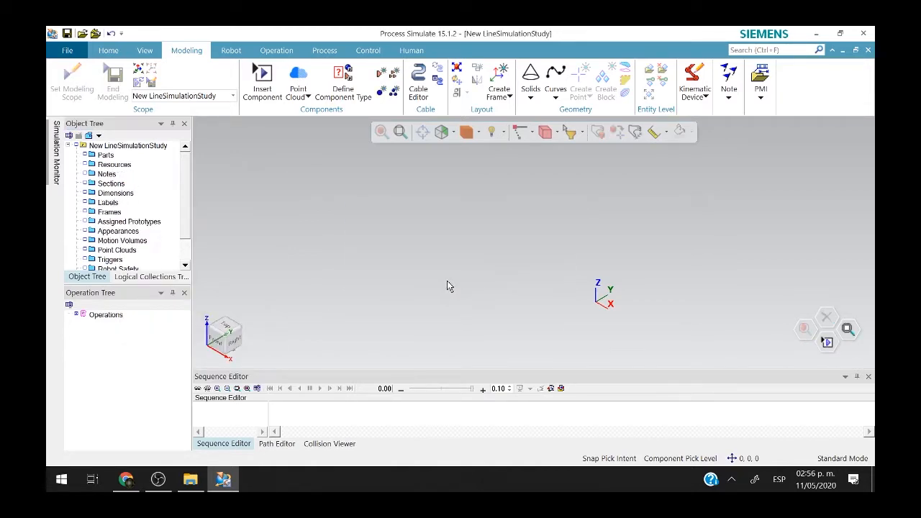
Insert the Cilindro.cojt component from Escritorio\Proyecto1 into the study.
{"action": "left_click", "coordinate": [260, 101]}
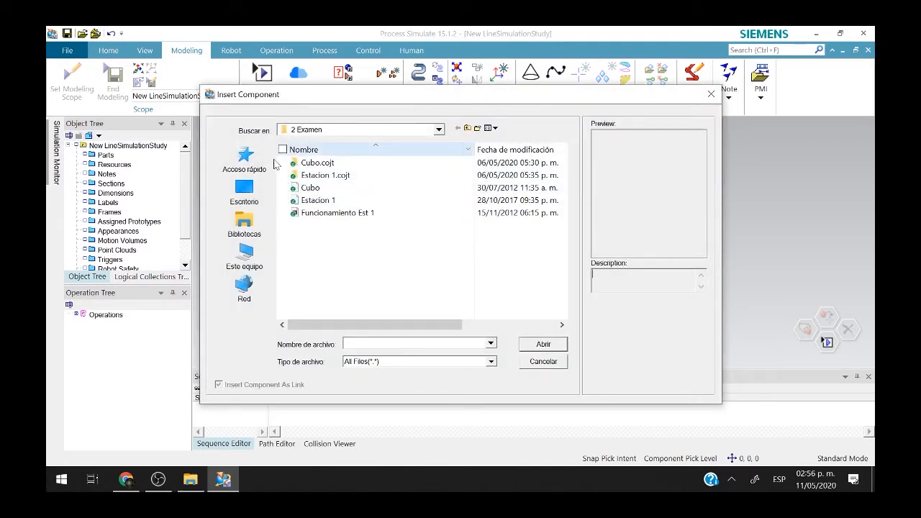
{"action": "left_click", "coordinate": [244, 191]}
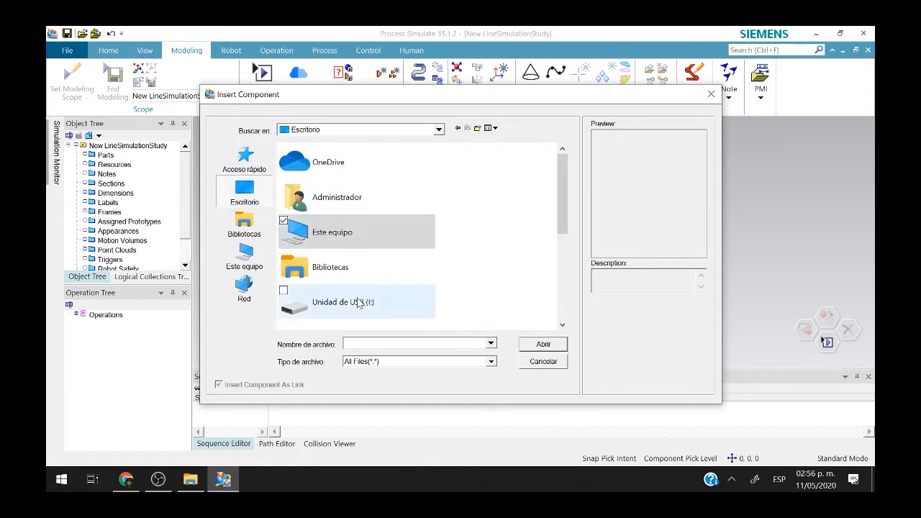
{"action": "scroll", "coordinate": [353, 302], "scroll_direction": "down", "scroll_amount": 5}
{"action": "double_click", "coordinate": [334, 215]}
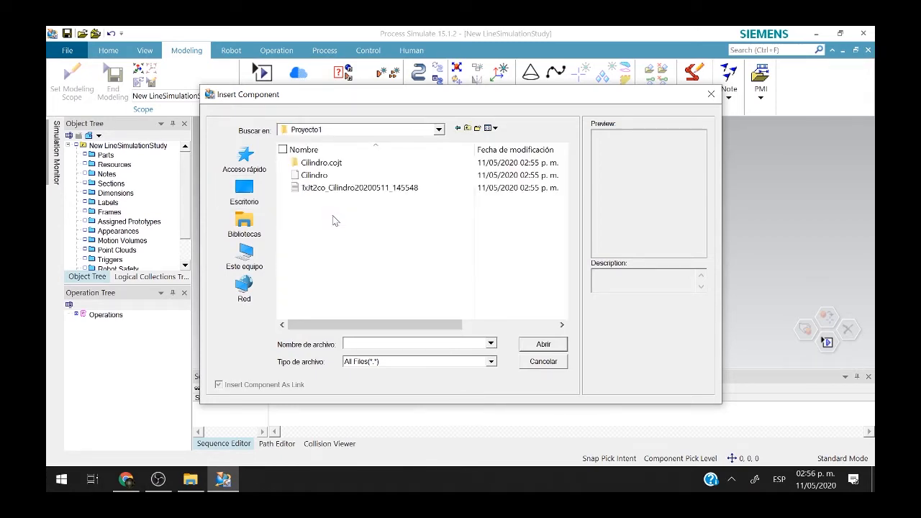
{"action": "left_click", "coordinate": [338, 162]}
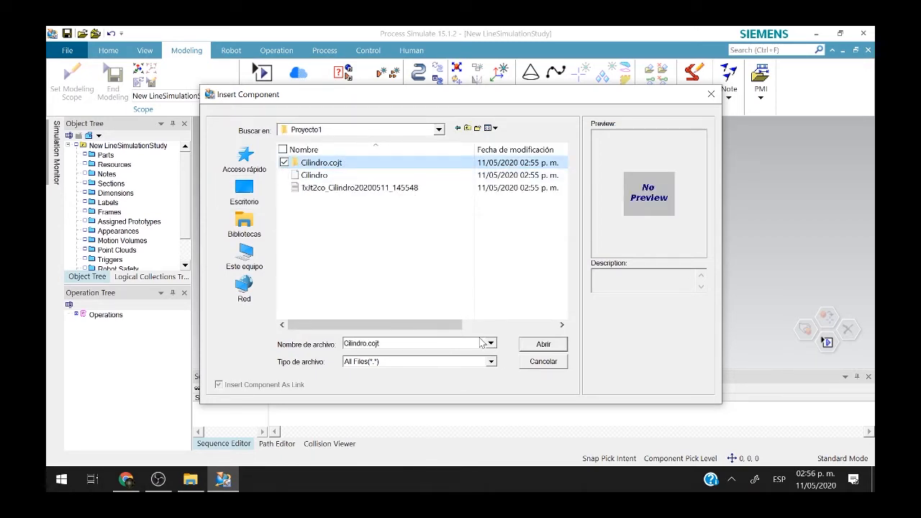
{"action": "left_click", "coordinate": [543, 345]}
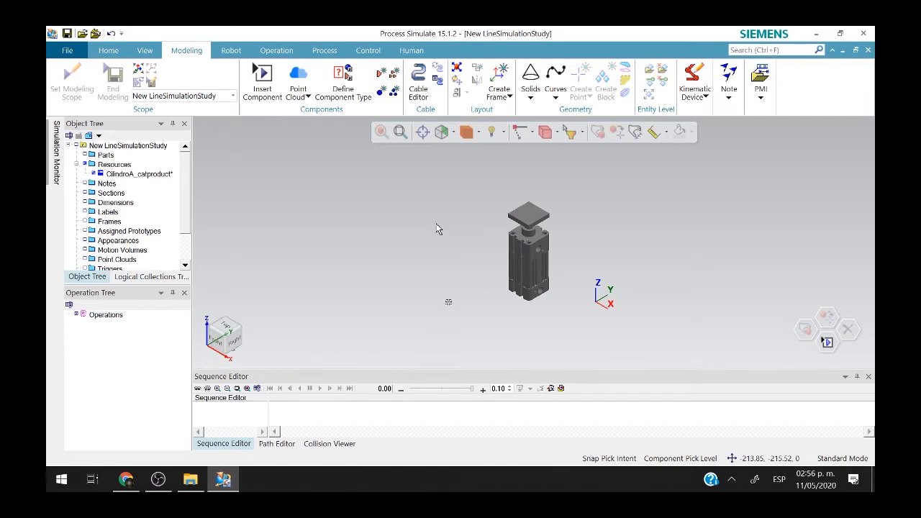
In Define Component Type, choose Proyecto1's Cilindro.cojt as the library directory.
{"action": "left_click", "coordinate": [341, 88]}
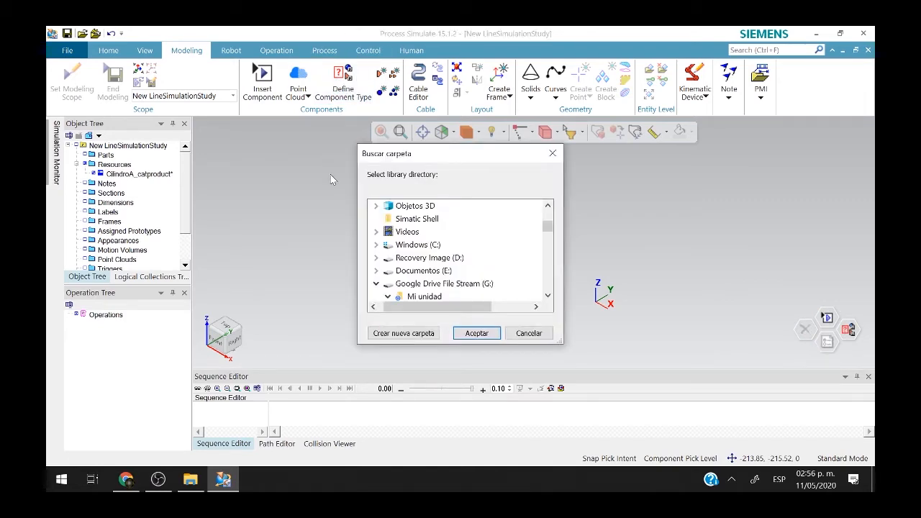
{"action": "scroll", "coordinate": [396, 252], "scroll_direction": "up", "scroll_amount": 3}
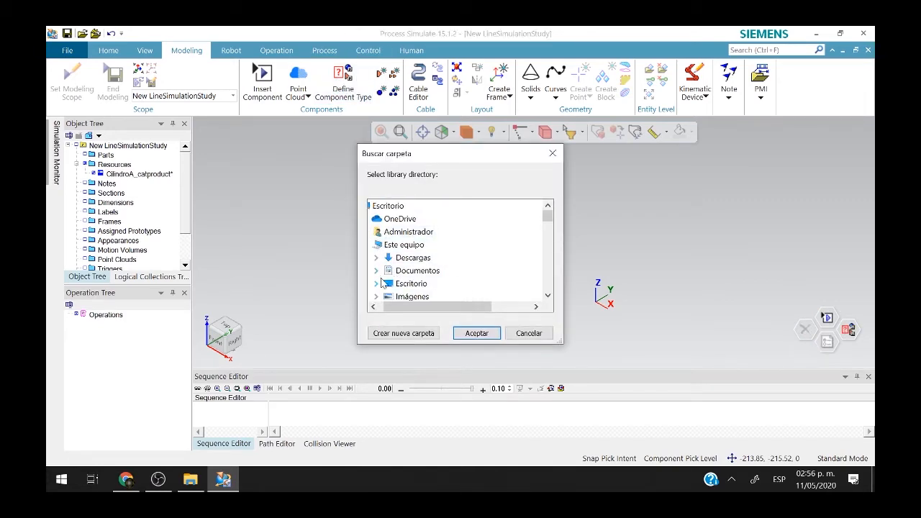
{"action": "scroll", "coordinate": [385, 281], "scroll_direction": "down", "scroll_amount": 2}
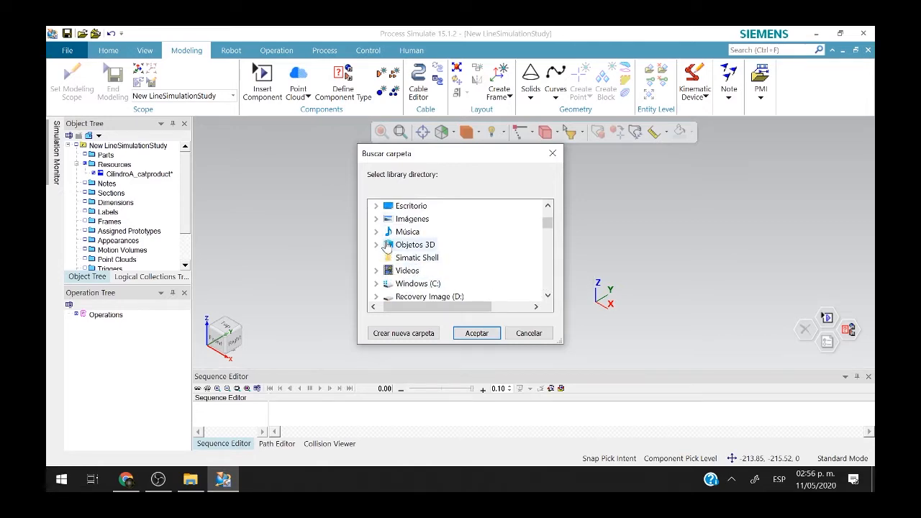
{"action": "left_click", "coordinate": [376, 206]}
{"action": "left_click", "coordinate": [429, 232]}
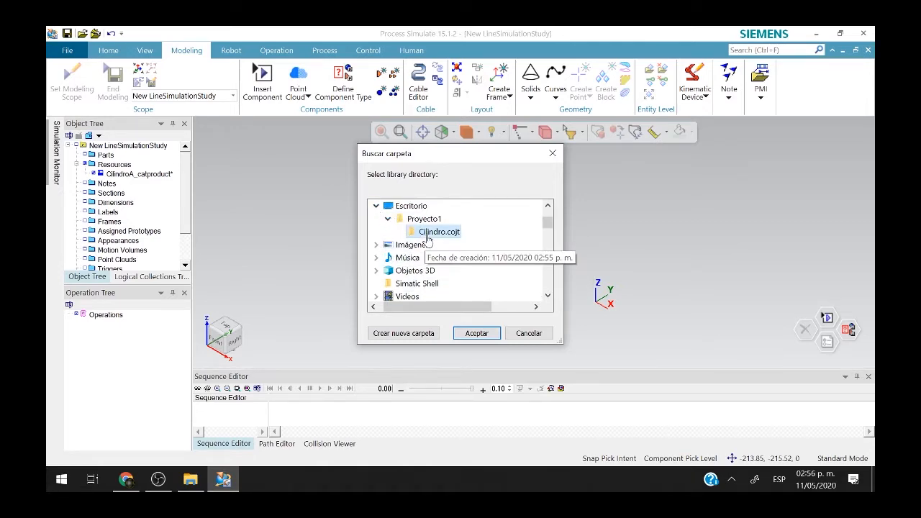
{"action": "left_click", "coordinate": [471, 335]}
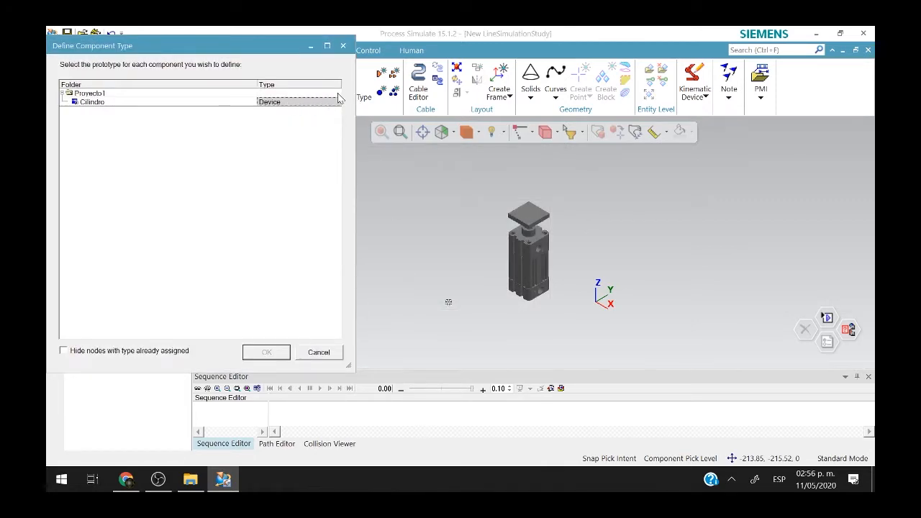
Check Cilindro's Type dropdown, leave it as Device, and cancel Define Component Type.
{"action": "left_click", "coordinate": [334, 94]}
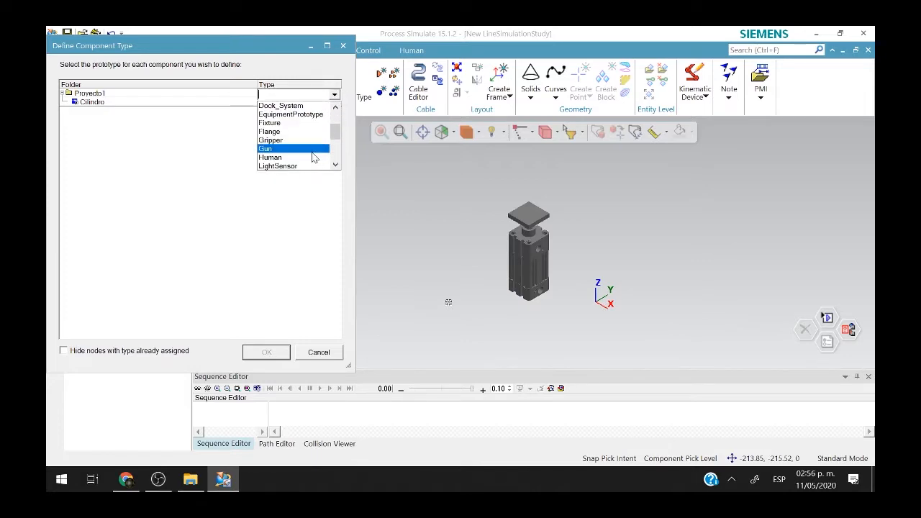
{"action": "left_click", "coordinate": [330, 255]}
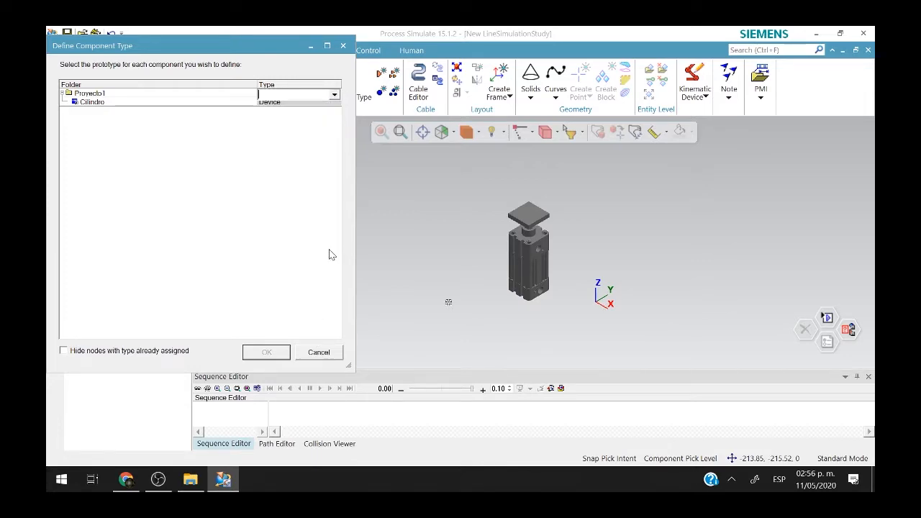
{"action": "left_click", "coordinate": [234, 104]}
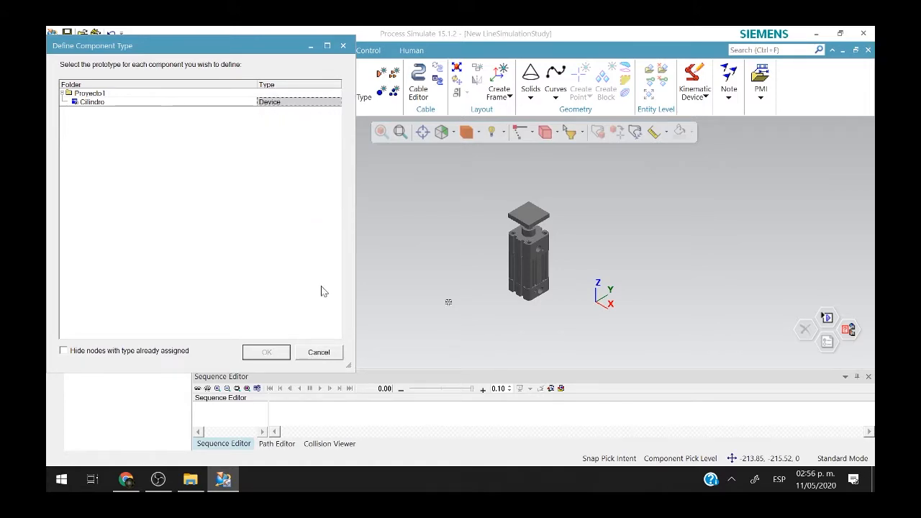
{"action": "left_click", "coordinate": [320, 352]}
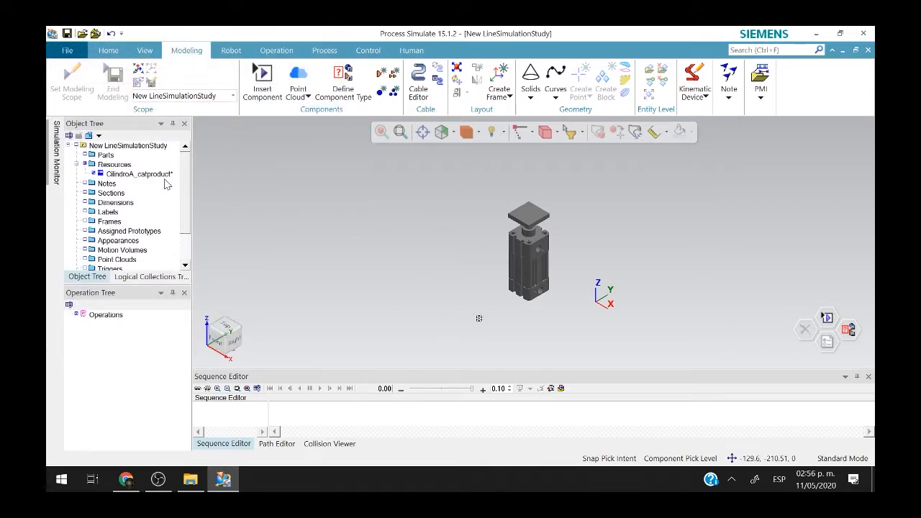
{"action": "left_click", "coordinate": [136, 175]}
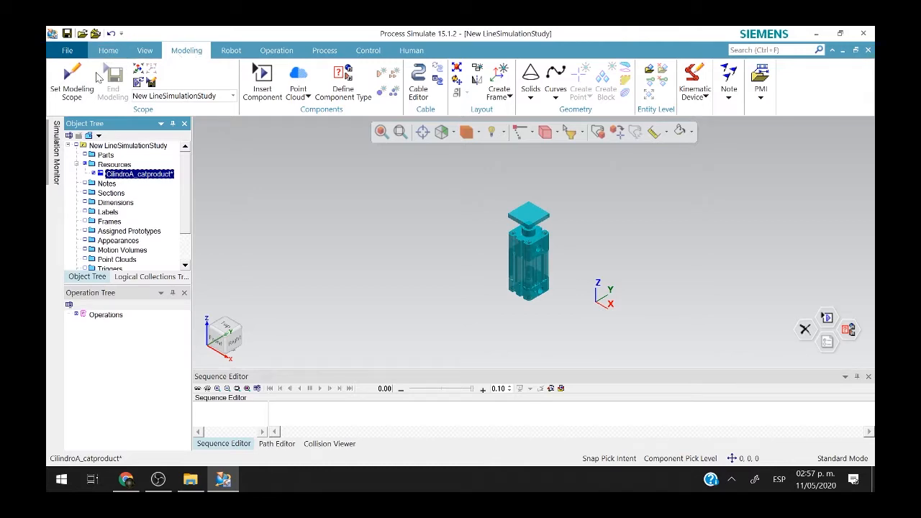
{"action": "left_click", "coordinate": [72, 81]}
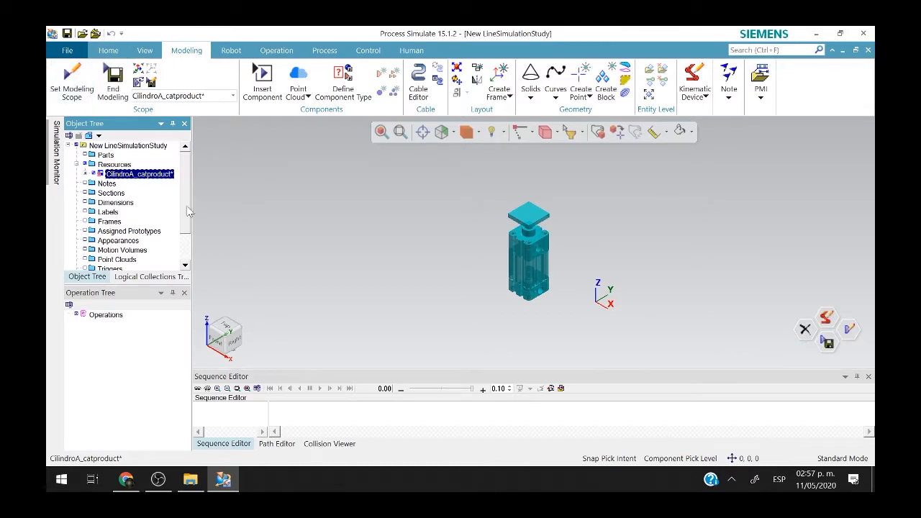
{"action": "left_click", "coordinate": [87, 174]}
{"action": "left_click", "coordinate": [144, 184]}
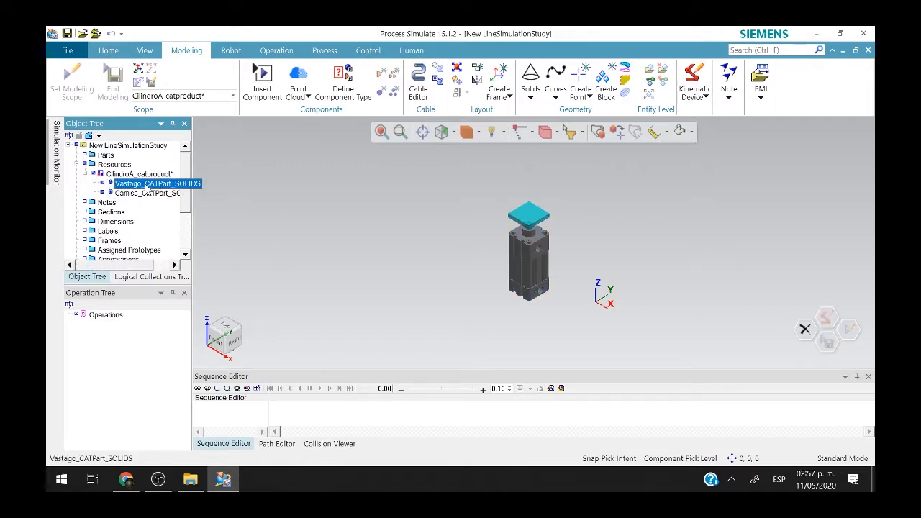
{"action": "left_click", "coordinate": [146, 195]}
{"action": "left_click", "coordinate": [148, 184]}
{"action": "left_click", "coordinate": [153, 203]}
{"action": "left_click", "coordinate": [152, 194]}
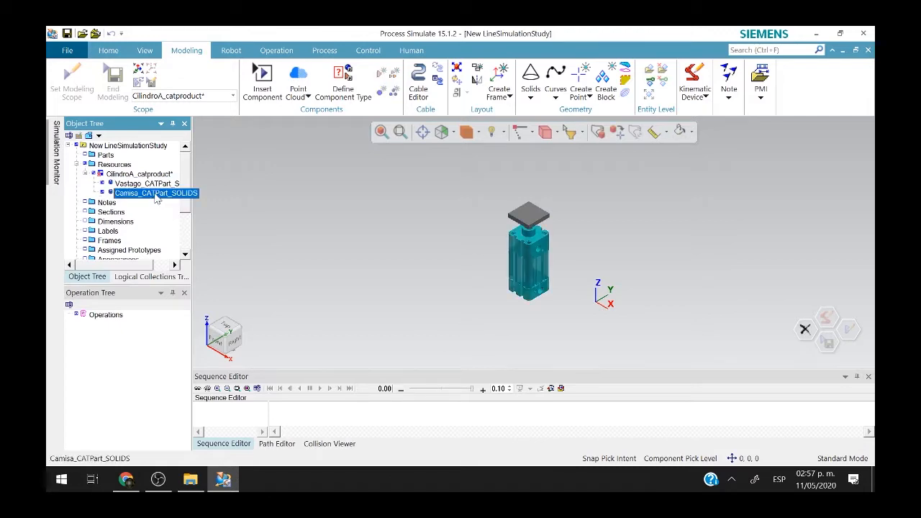
{"action": "left_click", "coordinate": [154, 184]}
{"action": "left_click", "coordinate": [154, 193]}
{"action": "left_click", "coordinate": [155, 184]}
{"action": "left_click", "coordinate": [155, 194]}
{"action": "left_click", "coordinate": [156, 184]}
{"action": "left_click", "coordinate": [156, 193]}
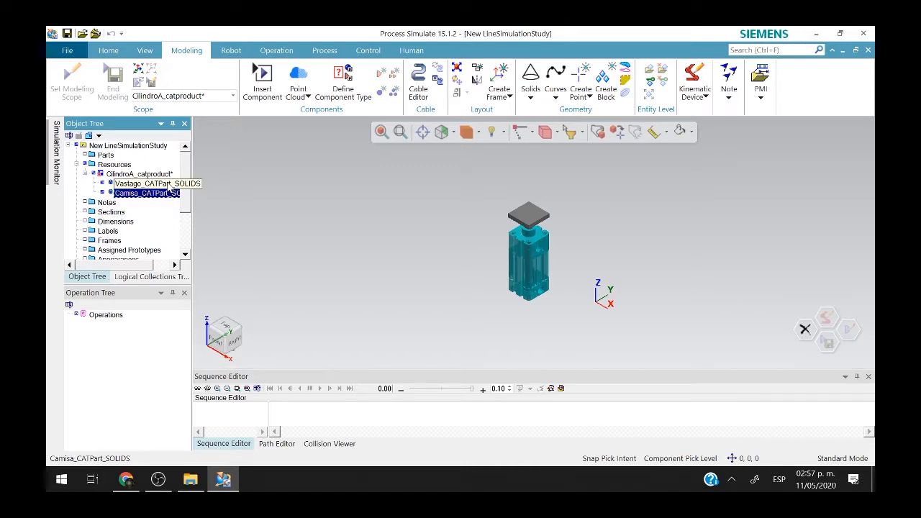
{"action": "left_click", "coordinate": [169, 186]}
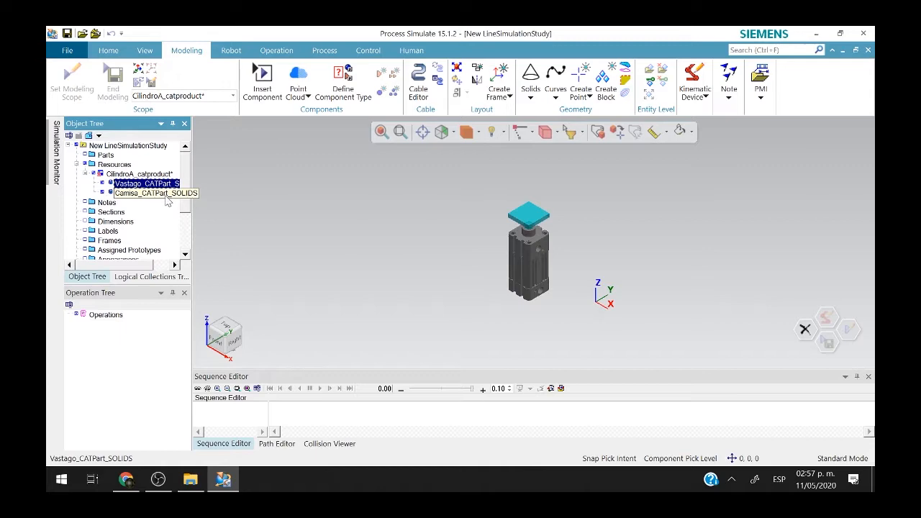
{"action": "left_click", "coordinate": [170, 194]}
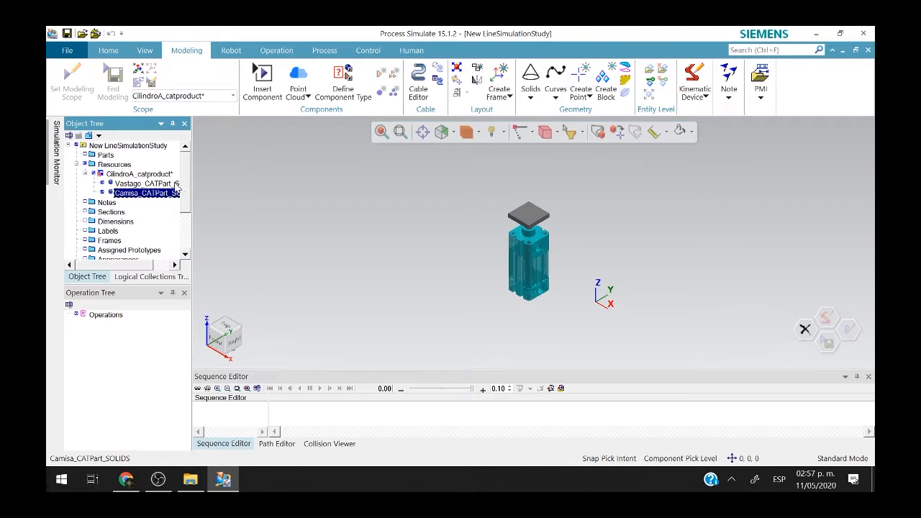
{"action": "left_click", "coordinate": [165, 184]}
{"action": "left_click", "coordinate": [166, 193]}
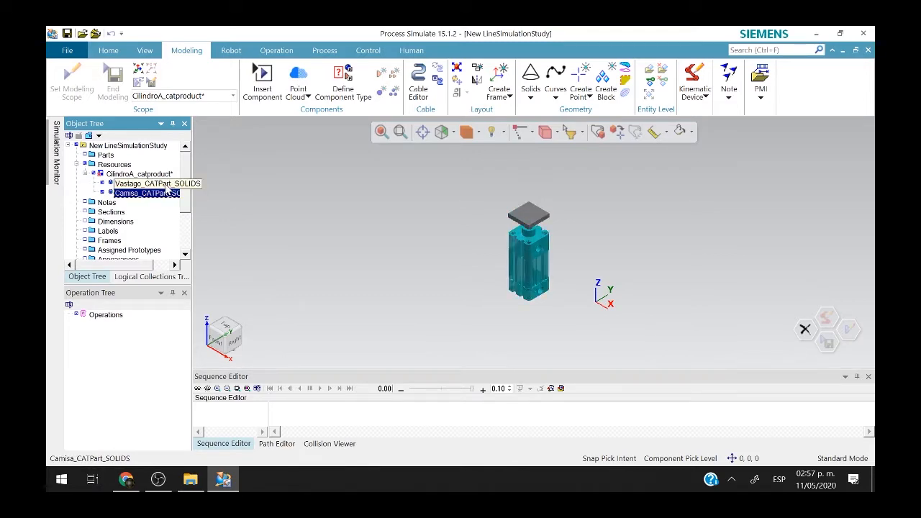
{"action": "left_click", "coordinate": [166, 184]}
{"action": "left_click", "coordinate": [166, 193]}
{"action": "left_click", "coordinate": [168, 184]}
{"action": "left_click", "coordinate": [166, 193]}
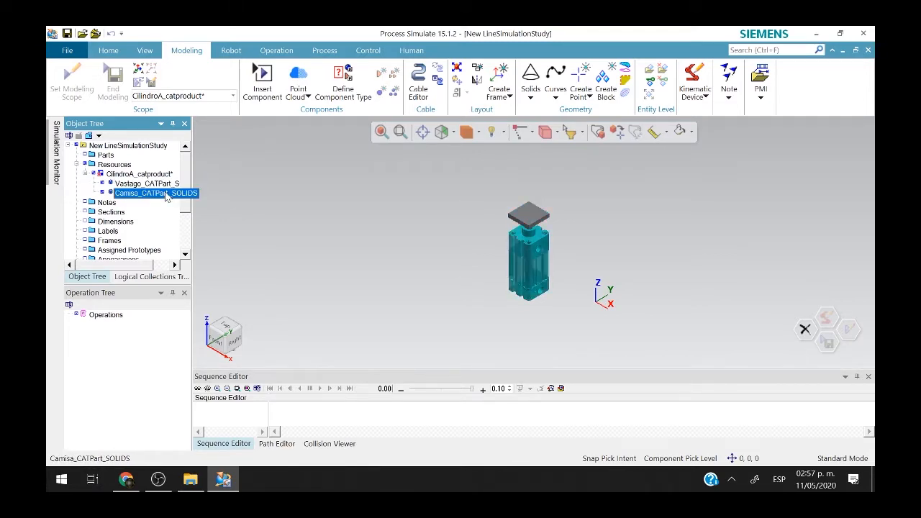
{"action": "left_click", "coordinate": [169, 185]}
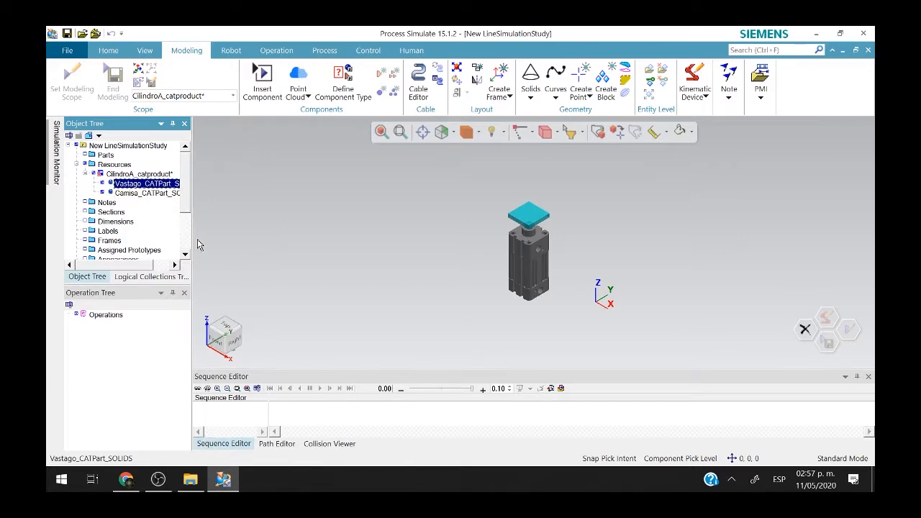
{"action": "left_click", "coordinate": [151, 193]}
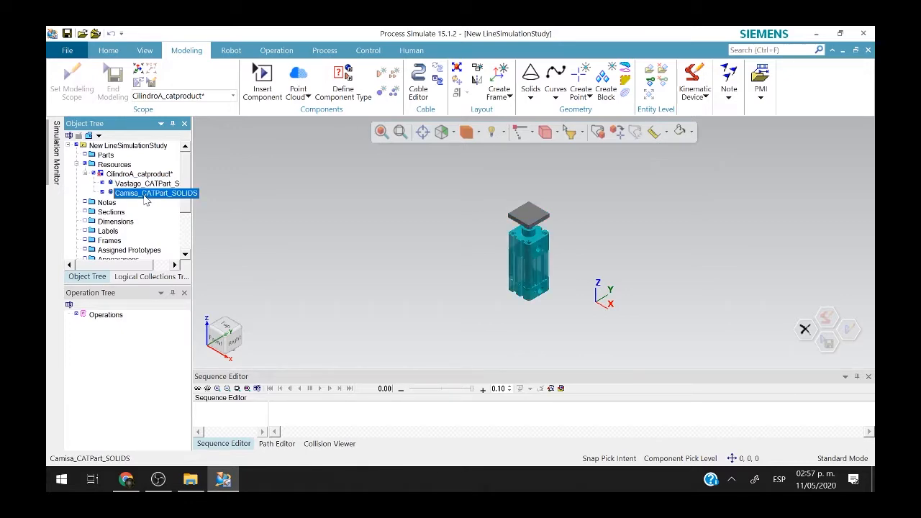
{"action": "left_click", "coordinate": [146, 187]}
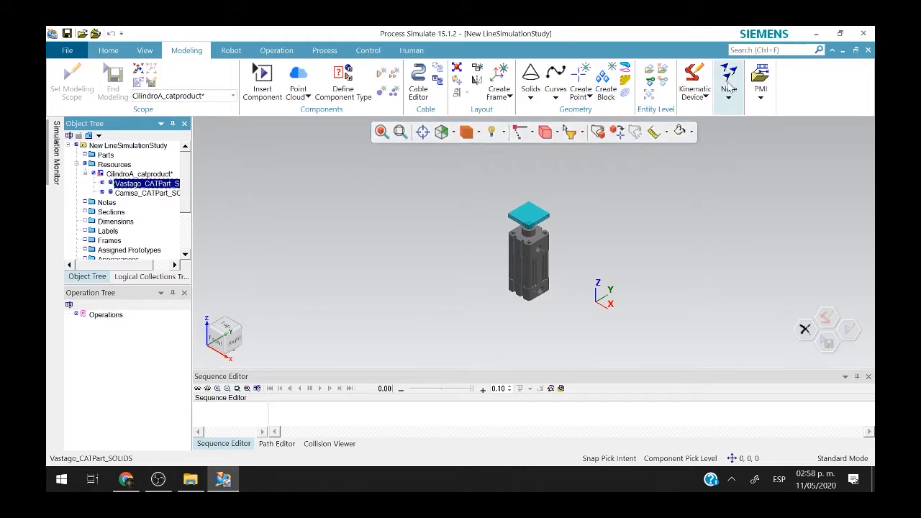
{"action": "left_click", "coordinate": [698, 83]}
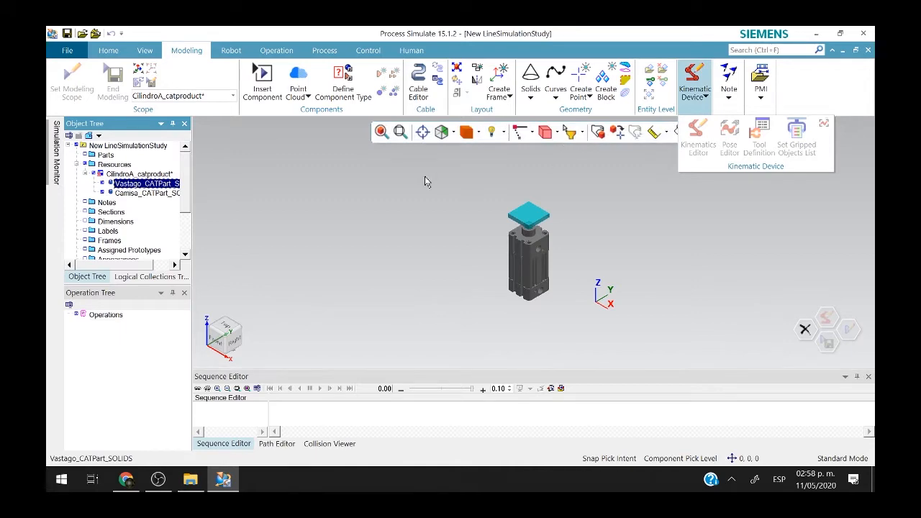
Open the Kinematics Editor for the CilindroA_catproduct assembly.
{"action": "left_click", "coordinate": [140, 175]}
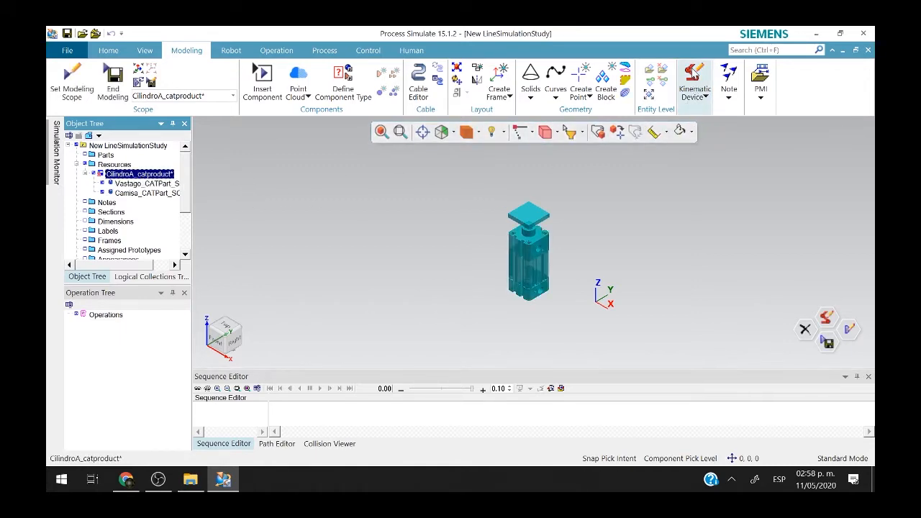
{"action": "left_click", "coordinate": [695, 83]}
{"action": "left_click", "coordinate": [698, 153]}
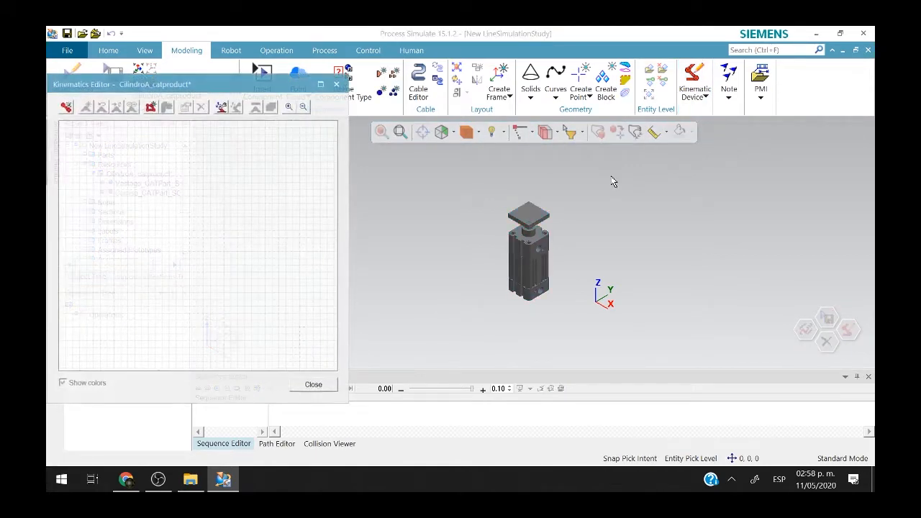
{"action": "left_click_drag", "start_coordinate": [205, 93], "coordinate": [449, 134]}
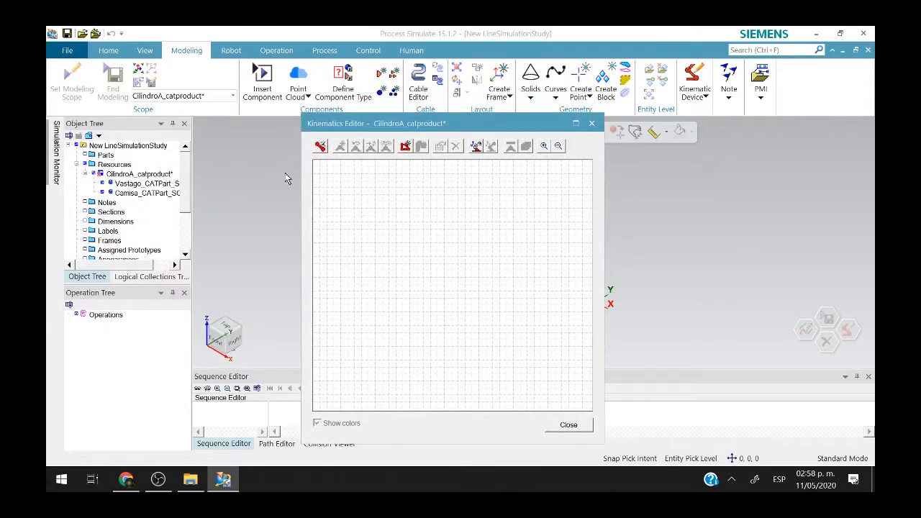
Create a link named Fija containing the Camisa_CATPart_SOLIDS body.
{"action": "left_click", "coordinate": [320, 146]}
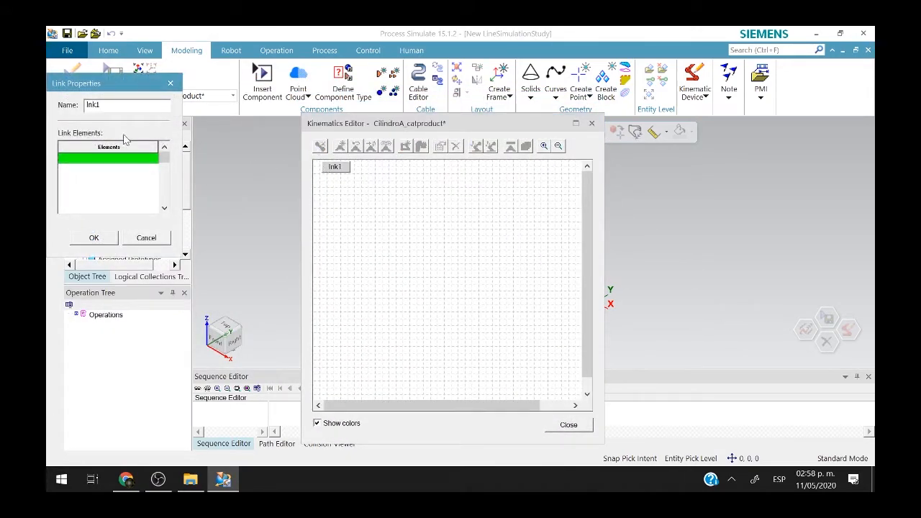
{"action": "left_click_drag", "start_coordinate": [121, 93], "coordinate": [313, 195]}
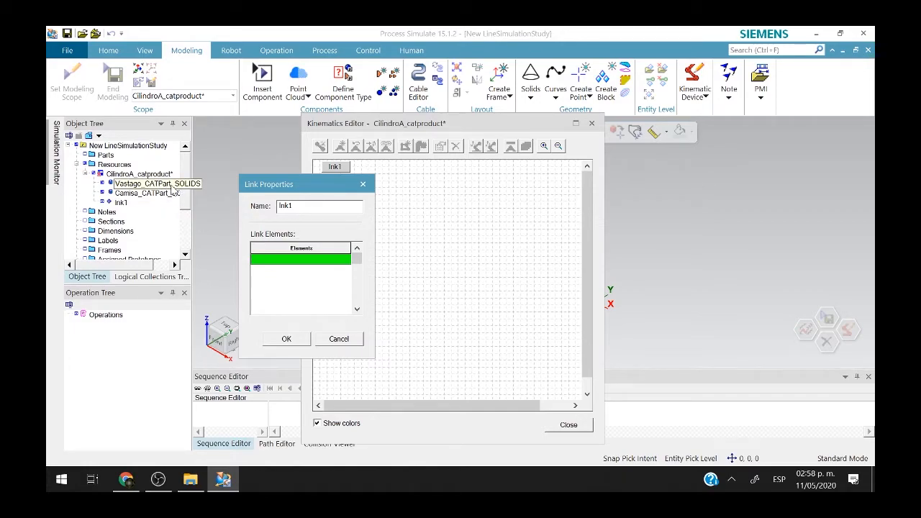
{"action": "left_click", "coordinate": [171, 185]}
{"action": "double_click", "coordinate": [293, 207]}
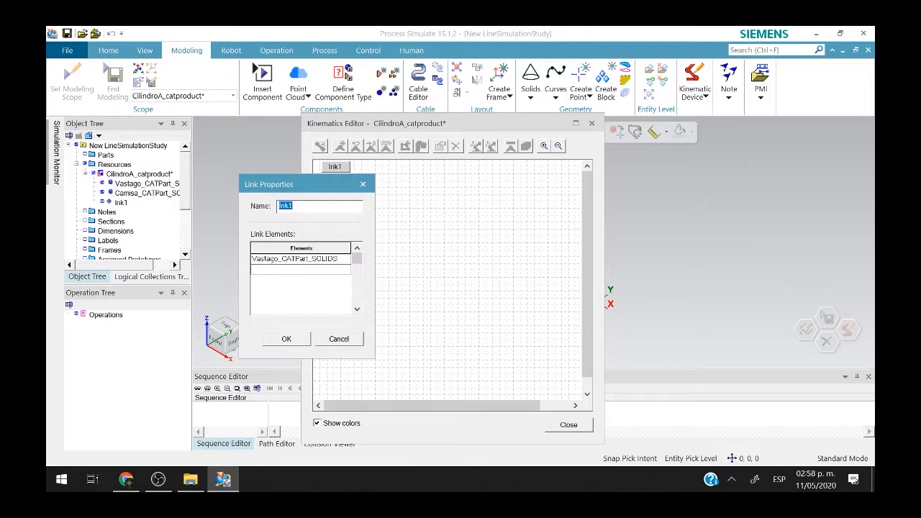
{"action": "type", "text": "Fija"}
{"action": "left_click", "coordinate": [272, 259]}
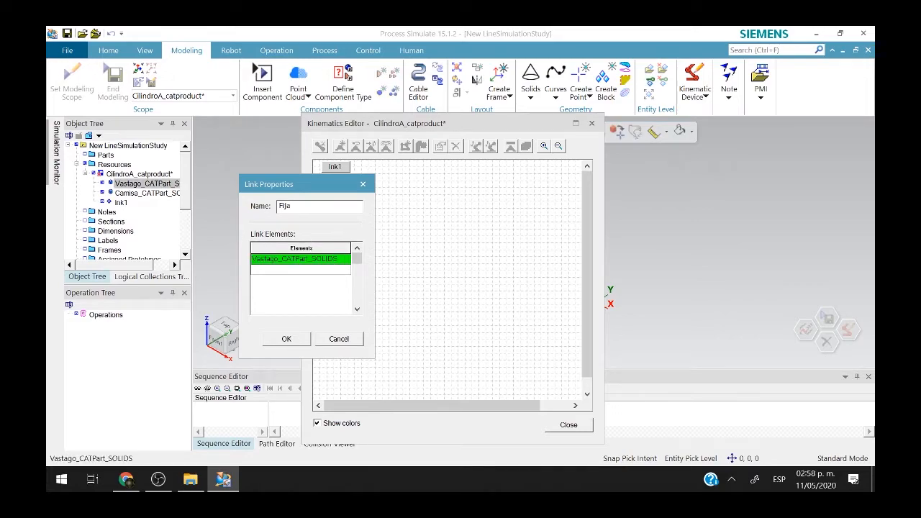
{"action": "left_click", "coordinate": [151, 193]}
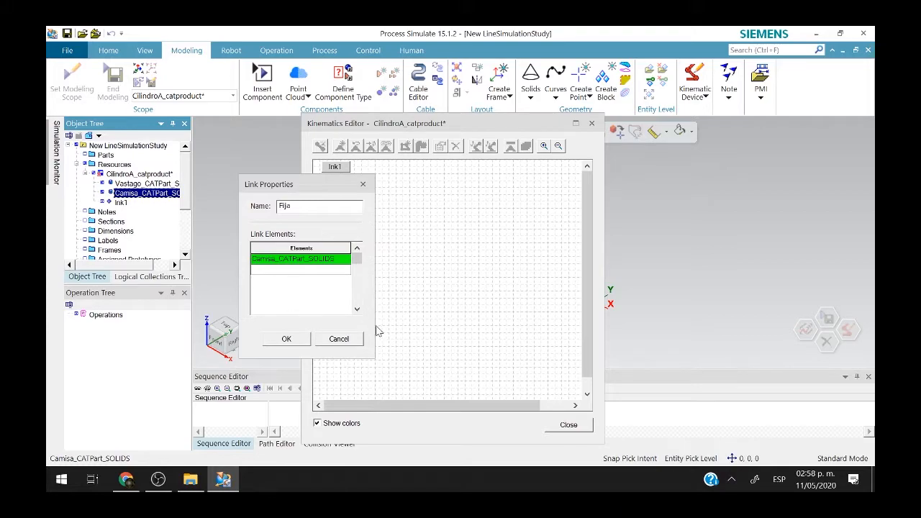
{"action": "left_click", "coordinate": [288, 339]}
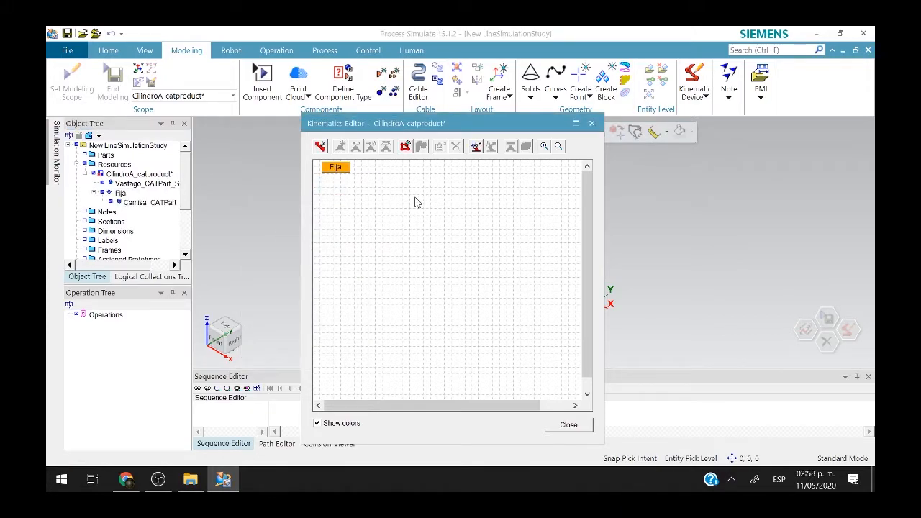
Add a second link, VastagoZ, holding the Vastago_CATPart_SOLIDS rod.
{"action": "left_click", "coordinate": [320, 146]}
{"action": "double_click", "coordinate": [313, 207]}
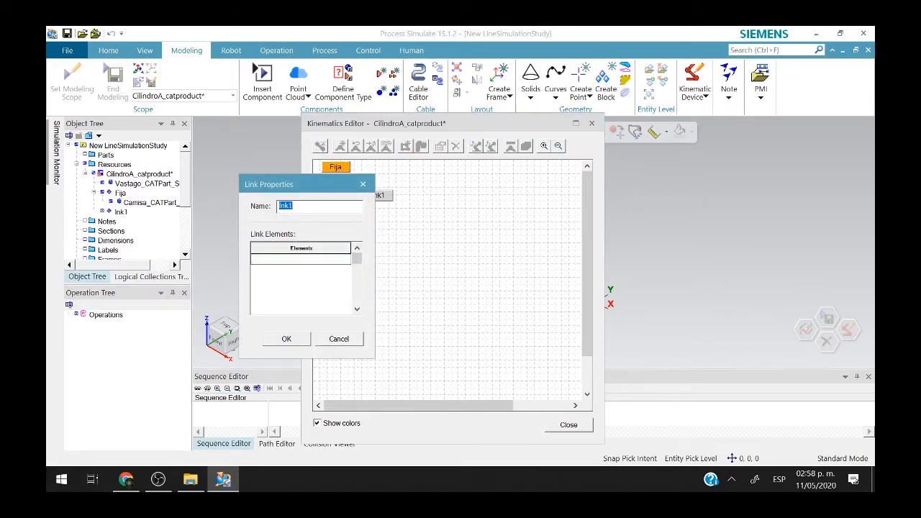
{"action": "type", "text": "Z"}
{"action": "left_click", "coordinate": [160, 184]}
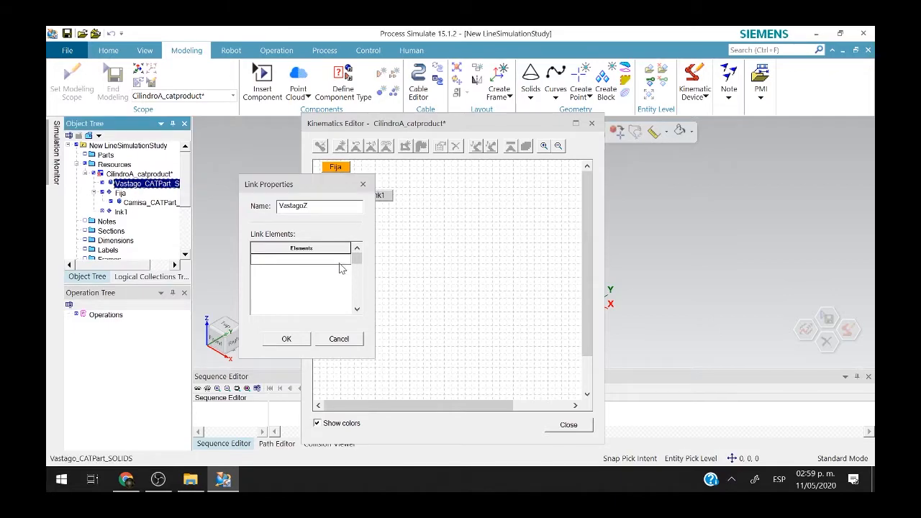
{"action": "left_click", "coordinate": [342, 267]}
{"action": "left_click", "coordinate": [164, 184]}
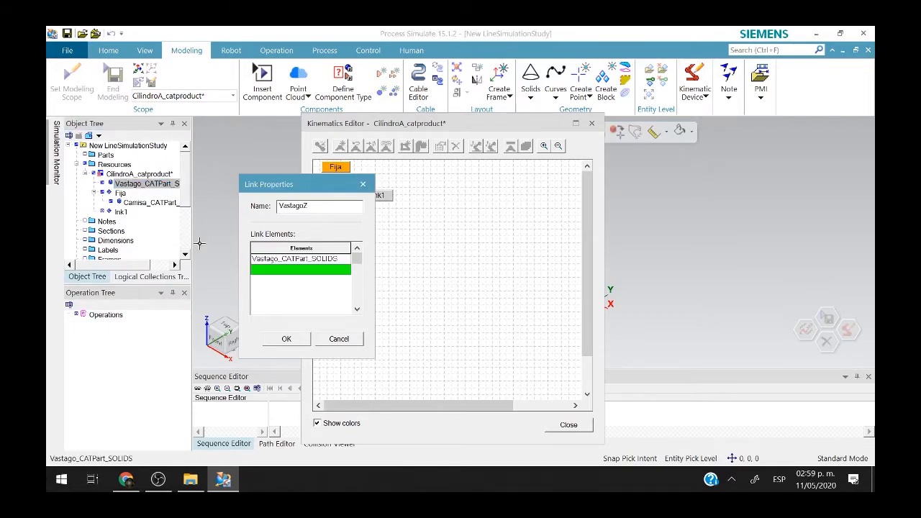
{"action": "left_click", "coordinate": [286, 339]}
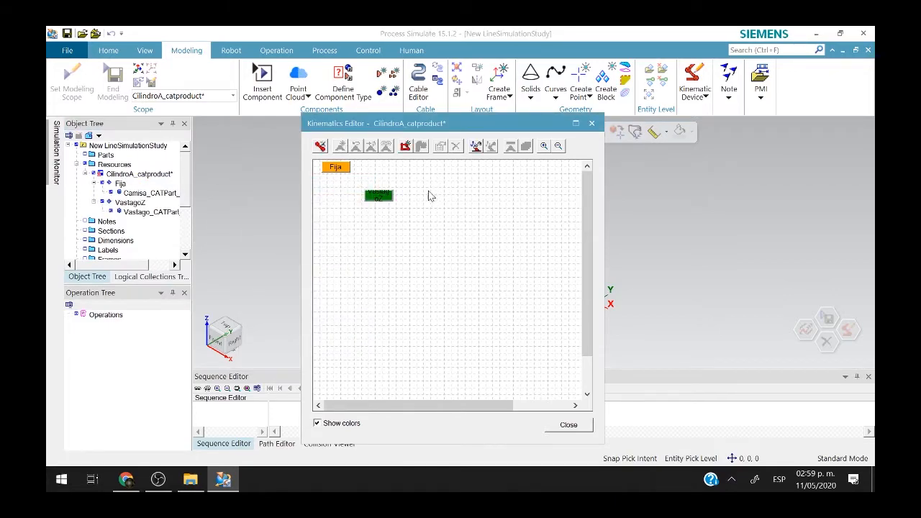
{"action": "left_click", "coordinate": [391, 196]}
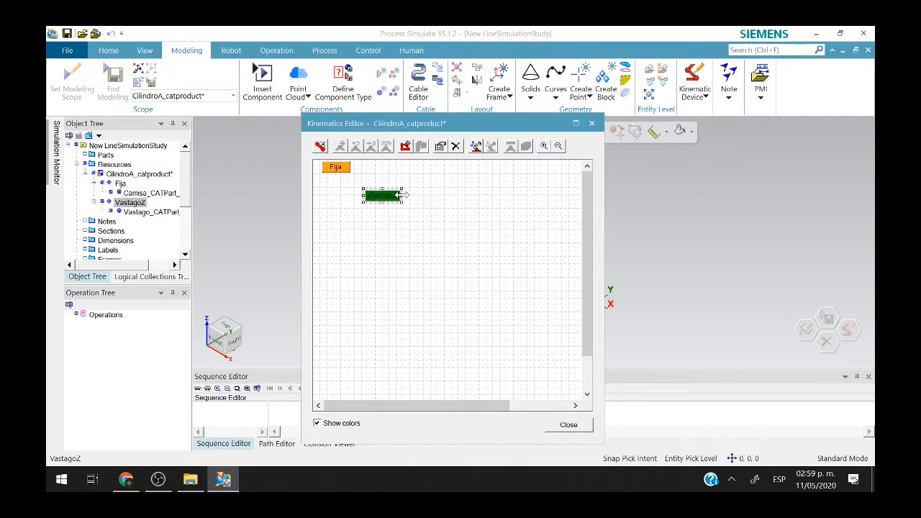
Create a joint from Fija to VastagoZ with the axis ending at 0,0,1.
{"action": "left_click_drag", "start_coordinate": [401, 195], "coordinate": [431, 196]}
{"action": "left_click", "coordinate": [382, 229]}
{"action": "left_click_drag", "start_coordinate": [345, 172], "coordinate": [397, 198]}
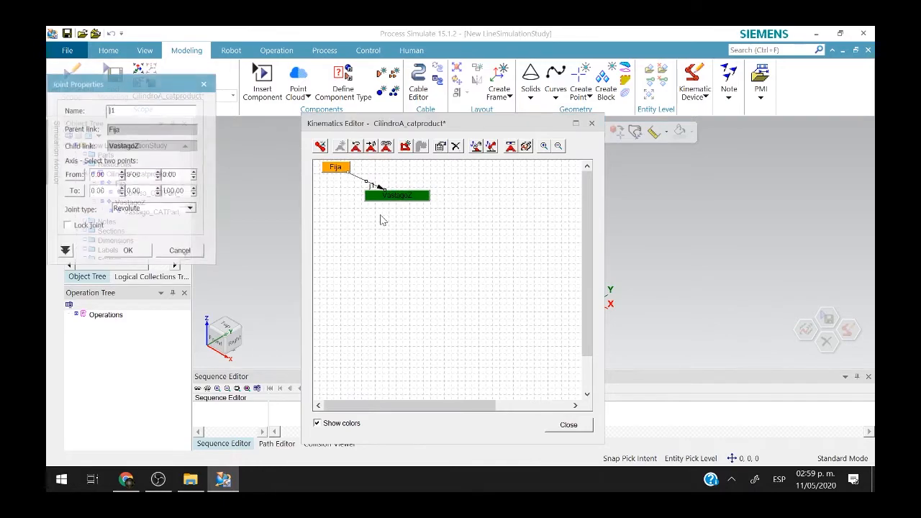
{"action": "left_click_drag", "start_coordinate": [142, 87], "coordinate": [507, 201]}
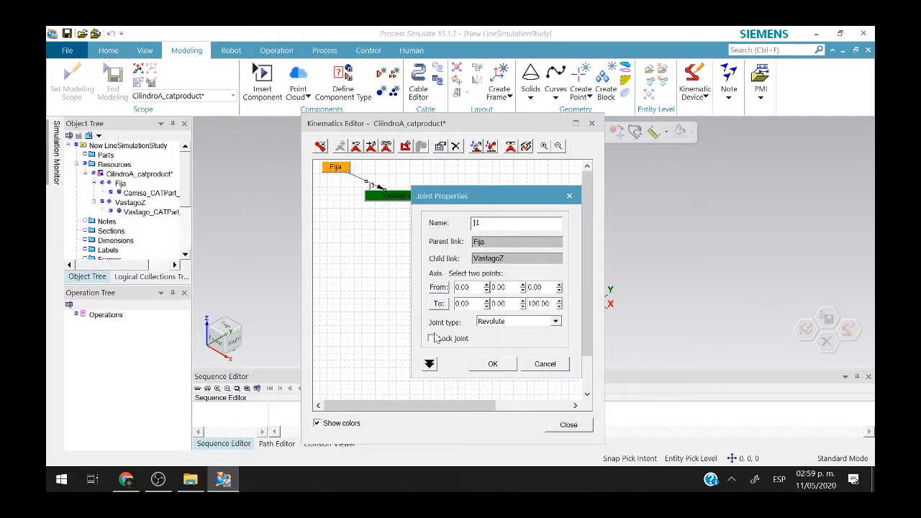
{"action": "double_click", "coordinate": [541, 304]}
{"action": "type", "text": "1"}
{"action": "left_click", "coordinate": [470, 287]}
{"action": "left_click", "coordinate": [518, 285]}
{"action": "left_click", "coordinate": [545, 284]}
{"action": "left_click", "coordinate": [462, 304]}
{"action": "left_click", "coordinate": [475, 288]}
Set joint j1's type to Prismatic and confirm it.
{"action": "left_click", "coordinate": [516, 323]}
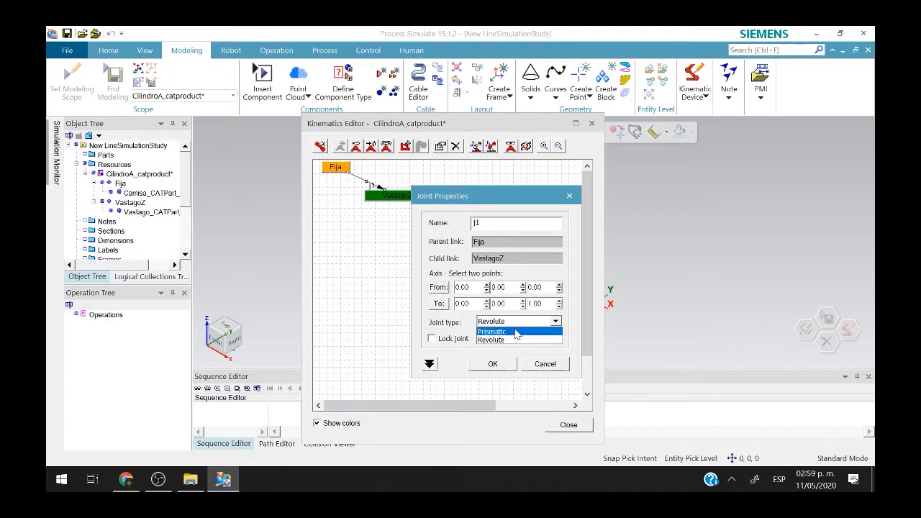
{"action": "left_click", "coordinate": [515, 333]}
{"action": "left_click", "coordinate": [430, 365]}
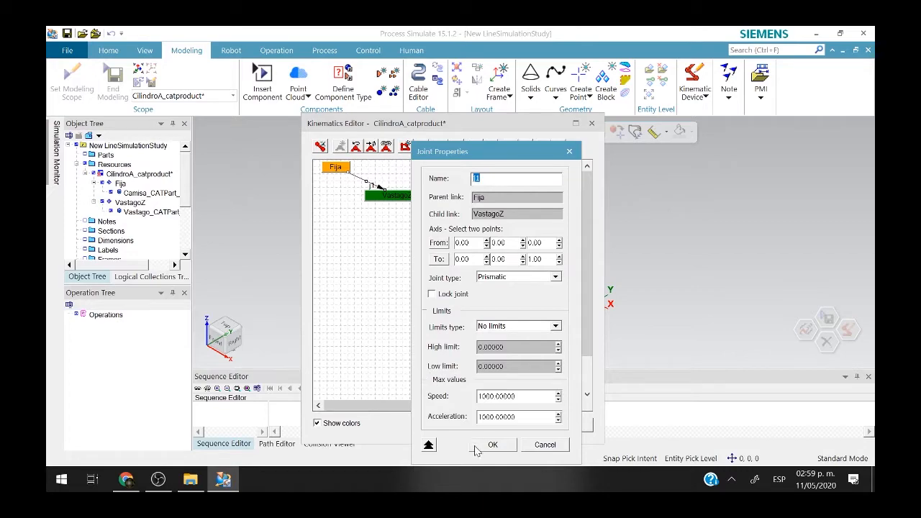
{"action": "left_click", "coordinate": [491, 445]}
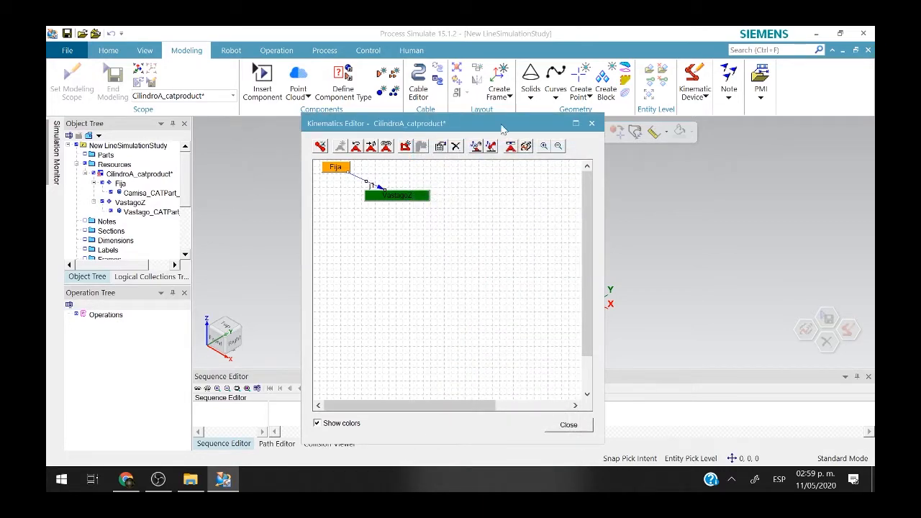
{"action": "left_click_drag", "start_coordinate": [487, 127], "coordinate": [367, 158]}
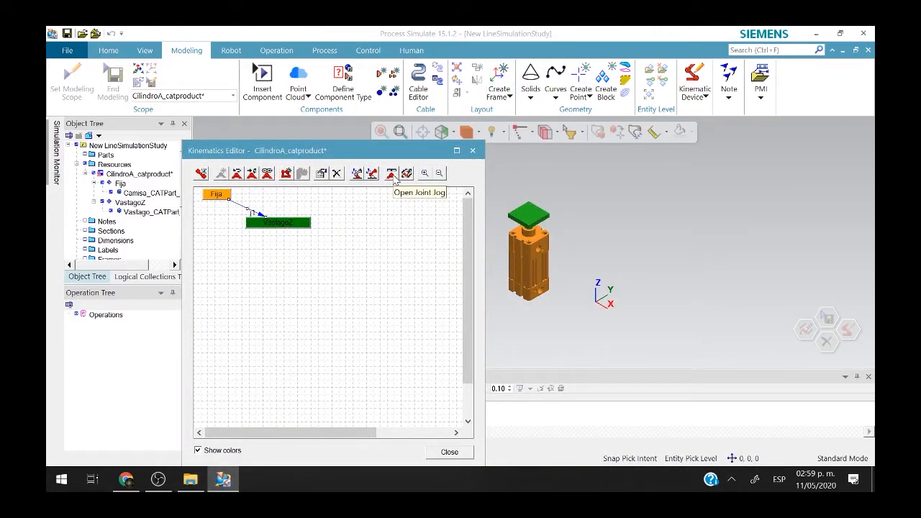
Open Joint Jog for the cylinder and set joint j1 to 150.
{"action": "left_click", "coordinate": [392, 175]}
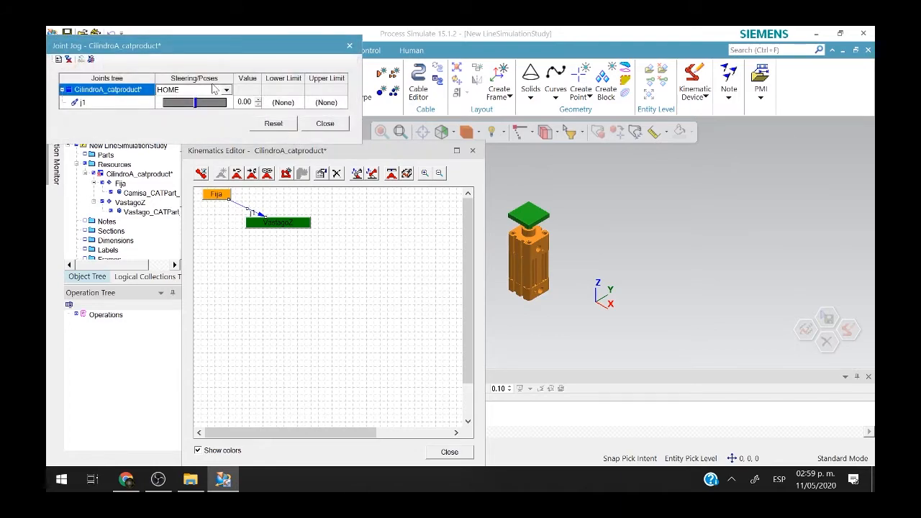
{"action": "left_click_drag", "start_coordinate": [217, 39], "coordinate": [328, 247]}
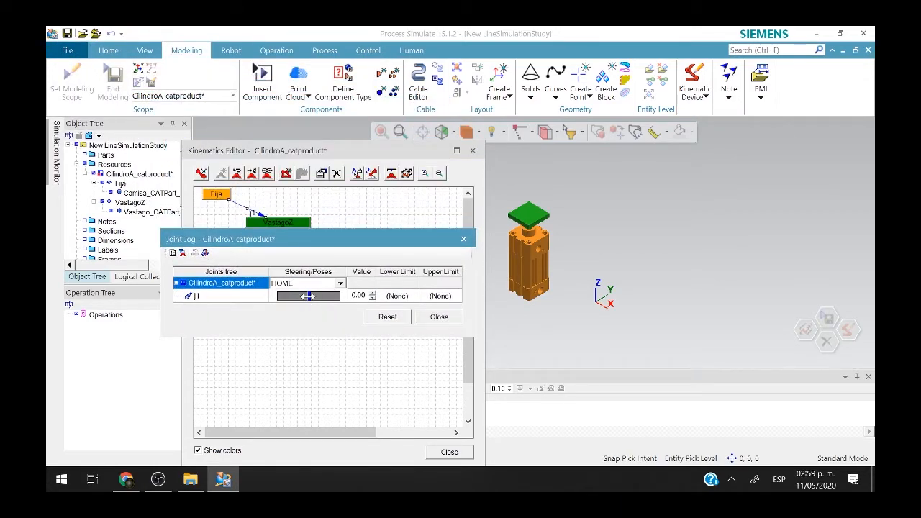
{"action": "left_click_drag", "start_coordinate": [308, 295], "coordinate": [339, 295]}
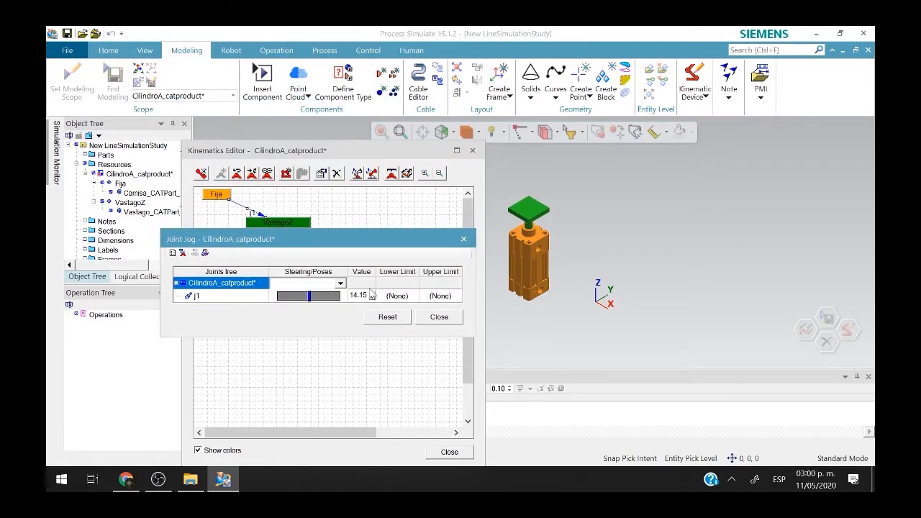
{"action": "double_click", "coordinate": [351, 295]}
{"action": "type", "text": "150"}
{"action": "key", "text": "Tab"}
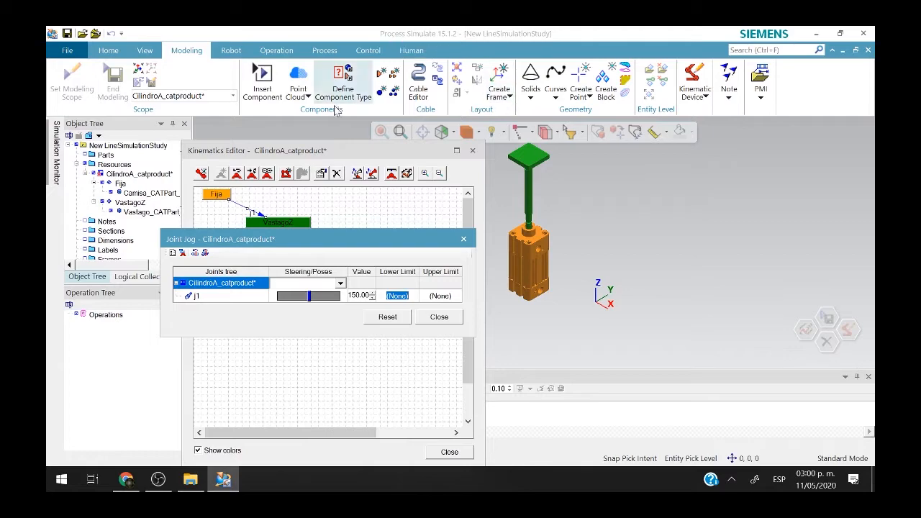
Step the rod down to about 89, then back up to 99.
{"action": "left_click", "coordinate": [372, 298]}
{"action": "left_click", "coordinate": [372, 298]}
{"action": "left_click", "coordinate": [372, 299]}
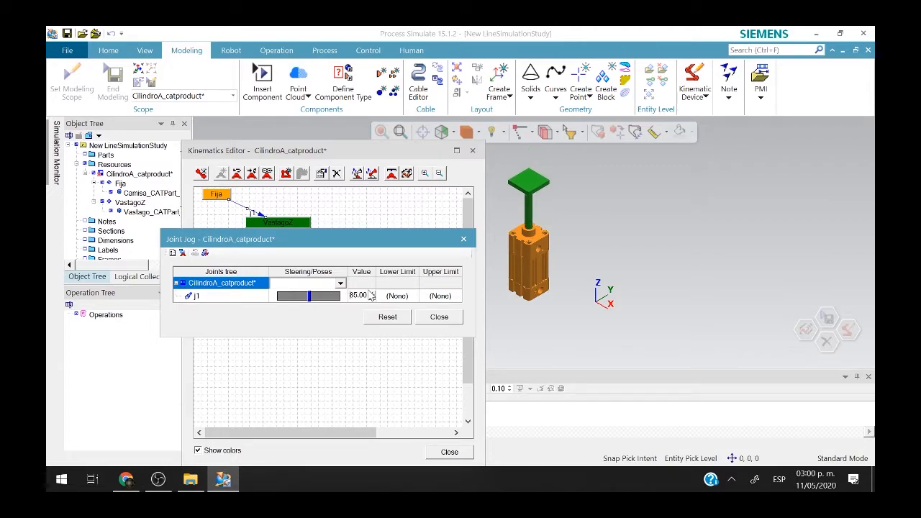
{"action": "left_click", "coordinate": [372, 293]}
{"action": "left_click", "coordinate": [372, 294]}
{"action": "left_click", "coordinate": [372, 294]}
{"action": "left_click", "coordinate": [372, 294]}
{"action": "left_click", "coordinate": [372, 294]}
{"action": "left_click", "coordinate": [372, 294]}
{"action": "left_click", "coordinate": [372, 293]}
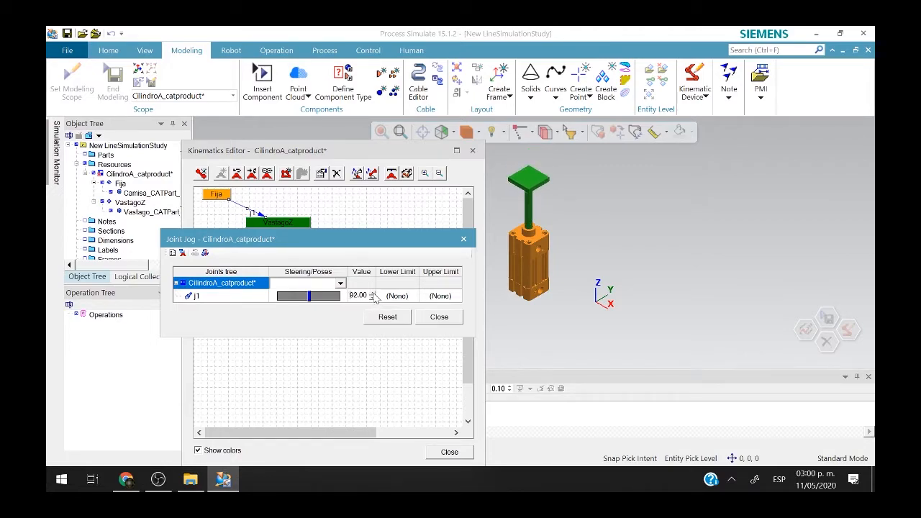
{"action": "left_click", "coordinate": [372, 293]}
{"action": "left_click", "coordinate": [372, 293]}
{"action": "left_click", "coordinate": [372, 294]}
{"action": "left_click", "coordinate": [372, 294]}
{"action": "left_click", "coordinate": [372, 294]}
{"action": "left_click", "coordinate": [372, 293]}
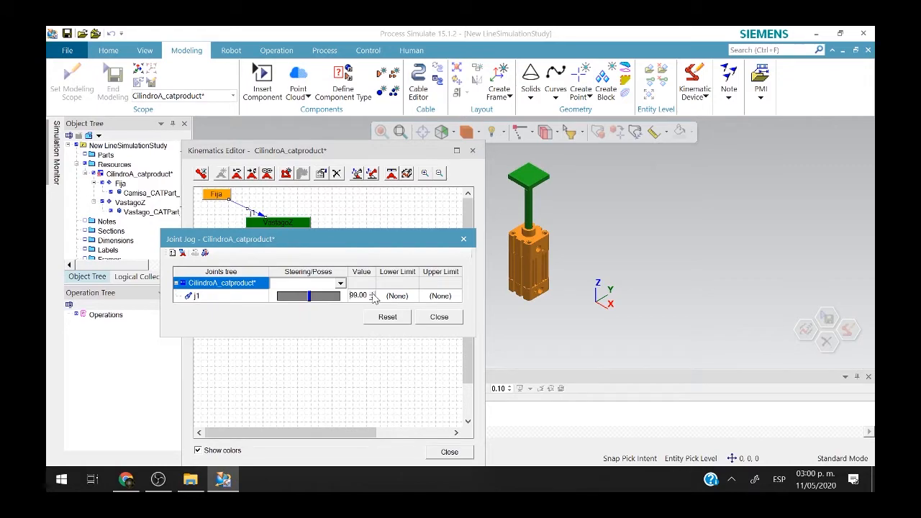
{"action": "left_click", "coordinate": [372, 293]}
Set j1's upper limit to 100 and return the cylinder to its HOME pose.
{"action": "left_click", "coordinate": [440, 295]}
{"action": "type", "text": "100.00"}
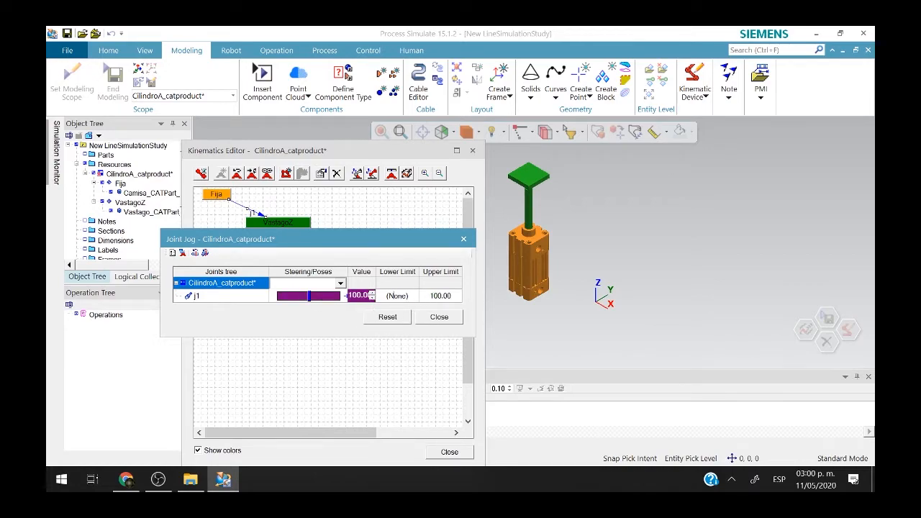
{"action": "left_click", "coordinate": [340, 283]}
{"action": "left_click", "coordinate": [339, 298]}
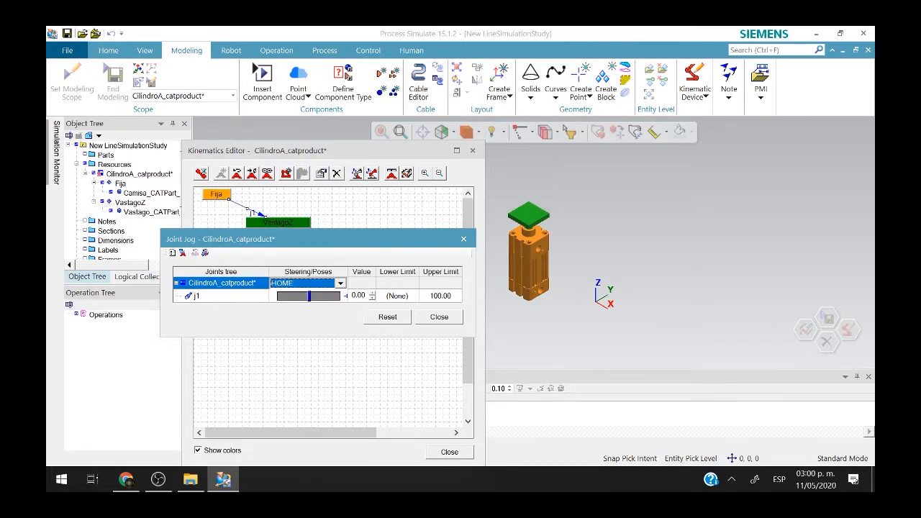
Set j1's lower limit to 0, test the rod's travel, and close Joint Jog.
{"action": "left_click", "coordinate": [392, 296]}
{"action": "type", "text": "0"}
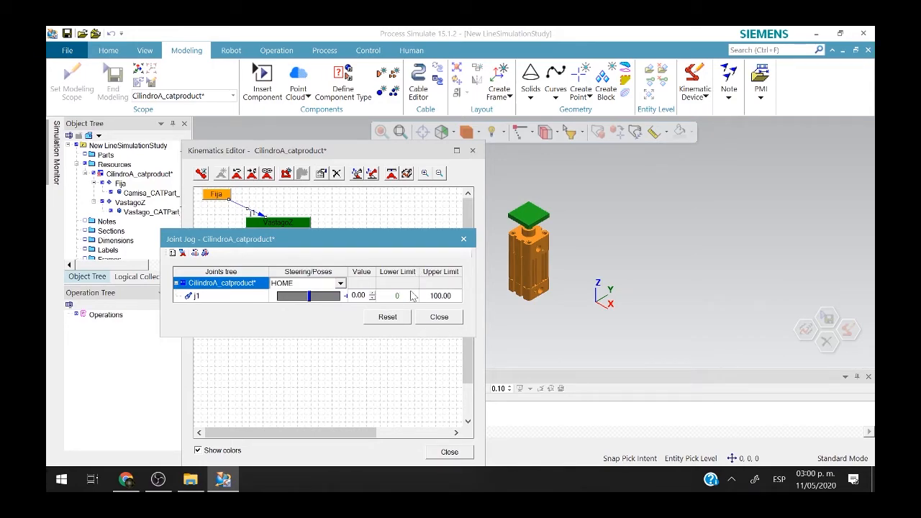
{"action": "key", "text": "Tab"}
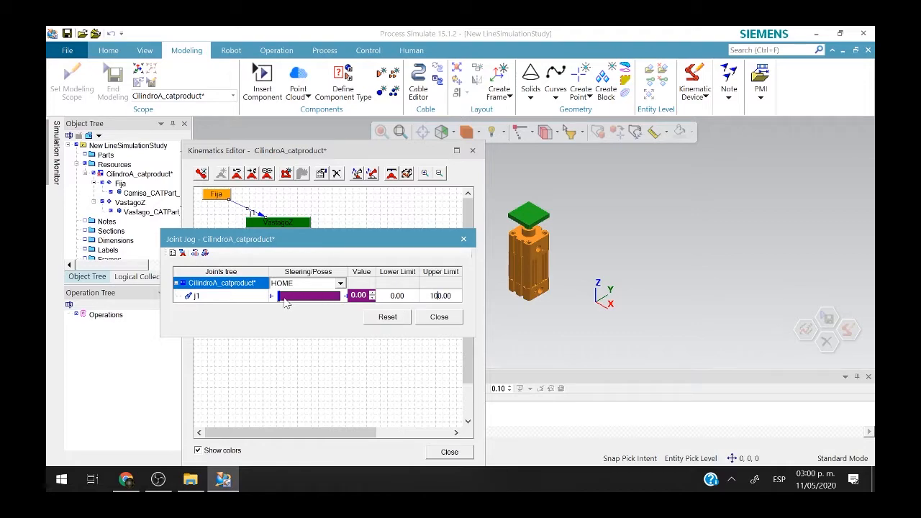
{"action": "left_click_drag", "start_coordinate": [279, 297], "coordinate": [281, 321]}
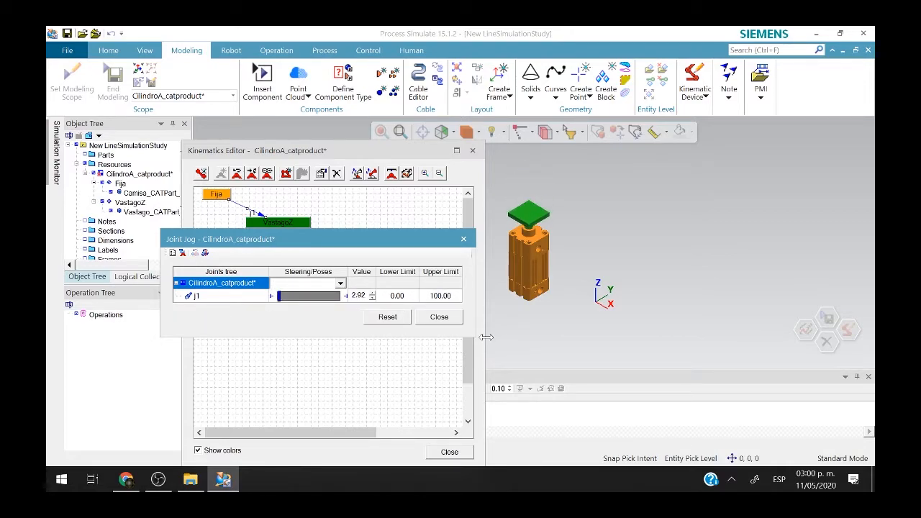
{"action": "left_click", "coordinate": [440, 317]}
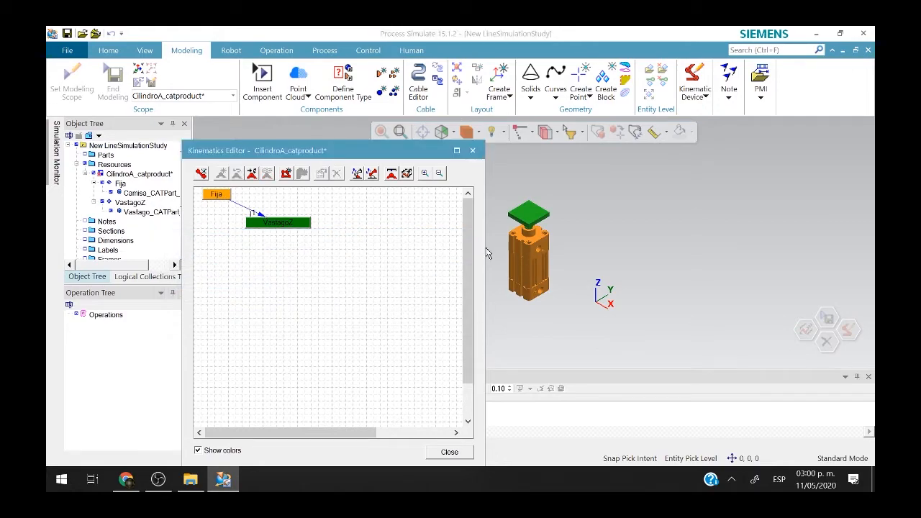
Open the Fija–VastagoZ joint J1 properties and change its To axis end point value to 1.
{"action": "left_click", "coordinate": [542, 207]}
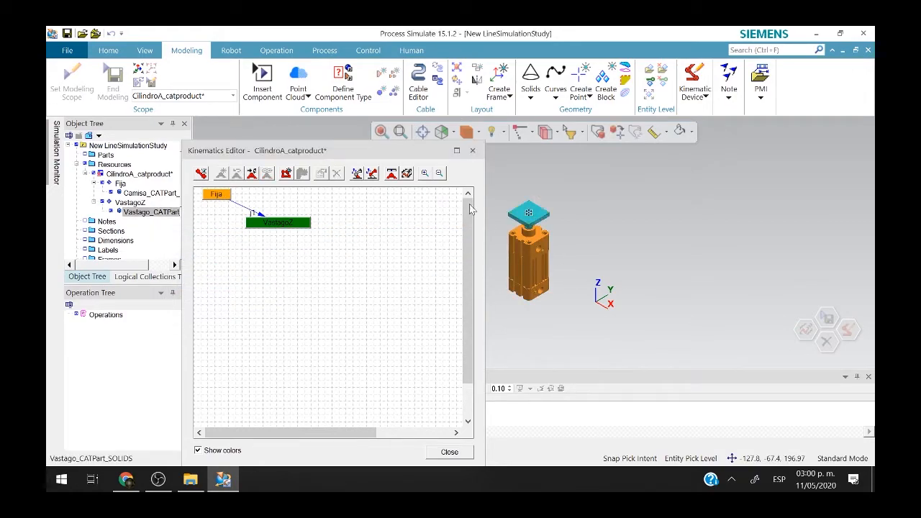
{"action": "left_click", "coordinate": [243, 209]}
{"action": "double_click", "coordinate": [243, 209]}
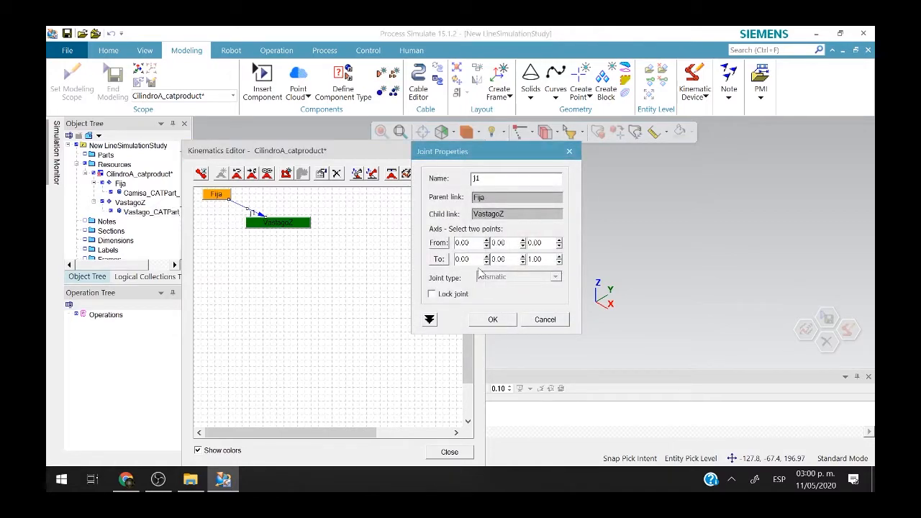
{"action": "left_click_drag", "start_coordinate": [510, 256], "coordinate": [431, 247]}
{"action": "left_click", "coordinate": [505, 259]}
{"action": "left_click_drag", "start_coordinate": [507, 259], "coordinate": [394, 272]}
{"action": "type", "text": "1"}
{"action": "left_click", "coordinate": [492, 320]}
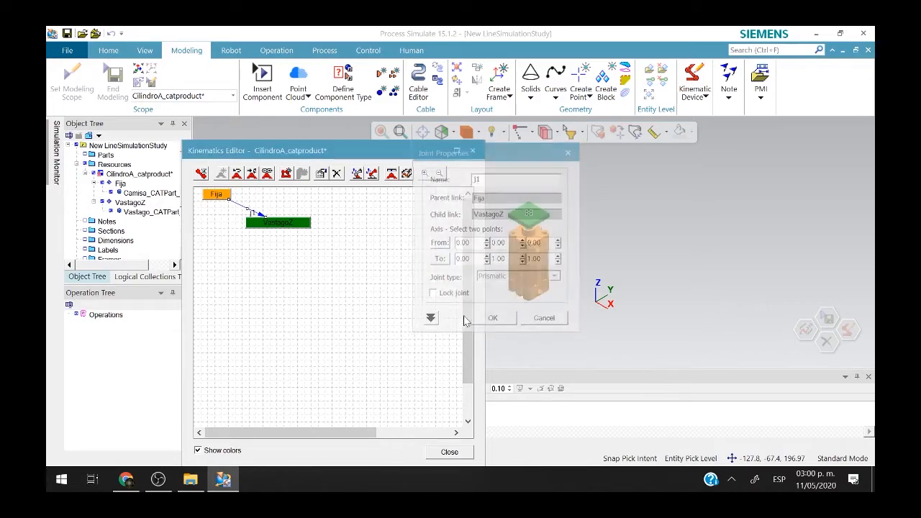
Jog the rod to test joint j1, then return it to the HOME pose.
{"action": "left_click", "coordinate": [392, 174]}
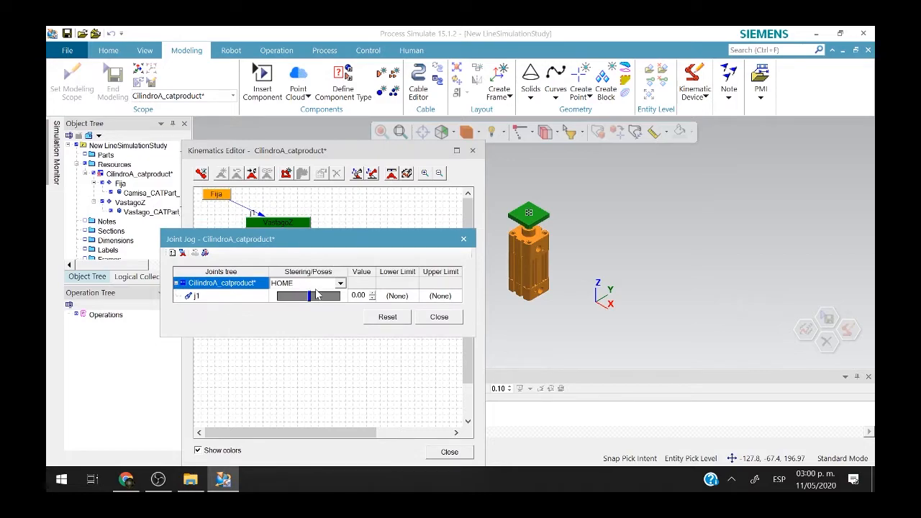
{"action": "mouse_move", "coordinate": [309, 296]}
{"action": "left_mouse_down"}
{"action": "mouse_move", "coordinate": [554, 281]}
{"action": "mouse_move", "coordinate": [695, 225]}
{"action": "mouse_move", "coordinate": [338, 288]}
{"action": "mouse_move", "coordinate": [575, 274]}
{"action": "mouse_move", "coordinate": [309, 297]}
{"action": "left_mouse_up"}
{"action": "left_click", "coordinate": [340, 283]}
{"action": "left_click", "coordinate": [327, 302]}
{"action": "left_click", "coordinate": [437, 317]}
Set J1's axis y value to 0 and give it Constant limits with high limit 100.
{"action": "double_click", "coordinate": [257, 219]}
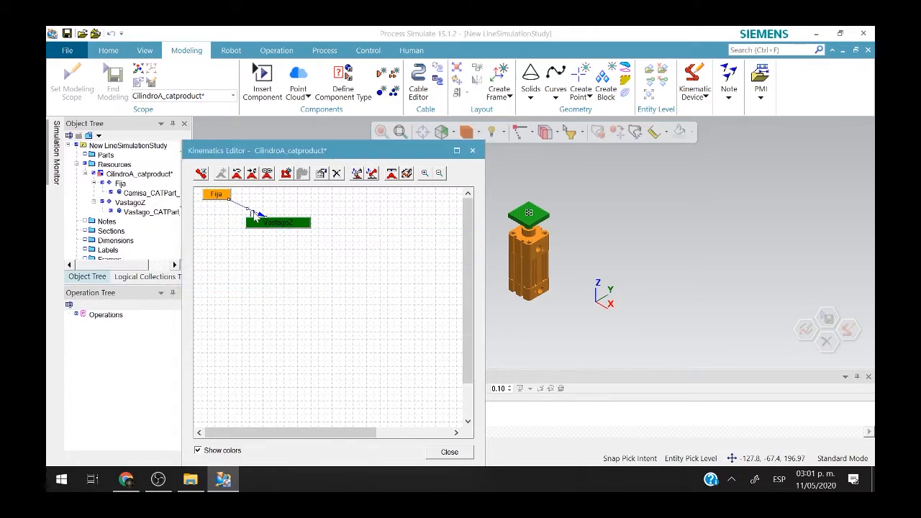
{"action": "key", "text": "Tab"}
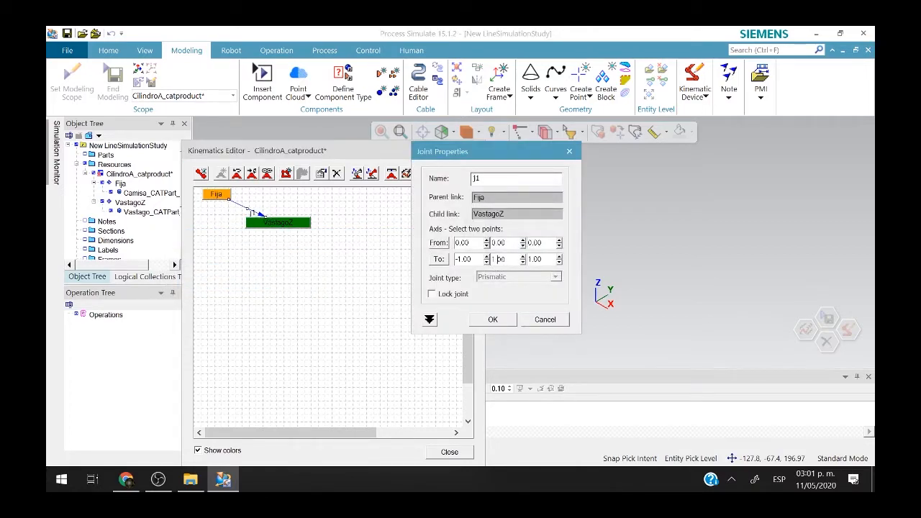
{"action": "type", "text": "0"}
{"action": "left_click", "coordinate": [429, 319]}
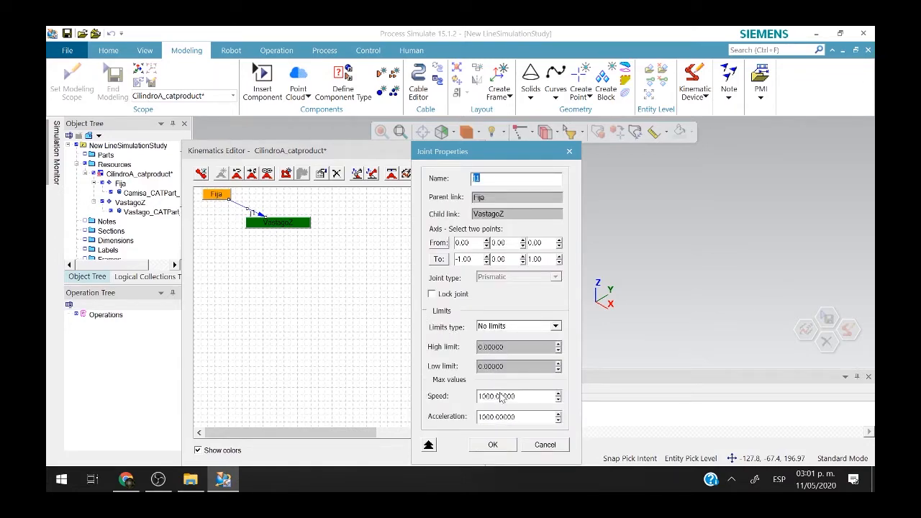
{"action": "left_click", "coordinate": [490, 327]}
{"action": "left_click", "coordinate": [510, 336]}
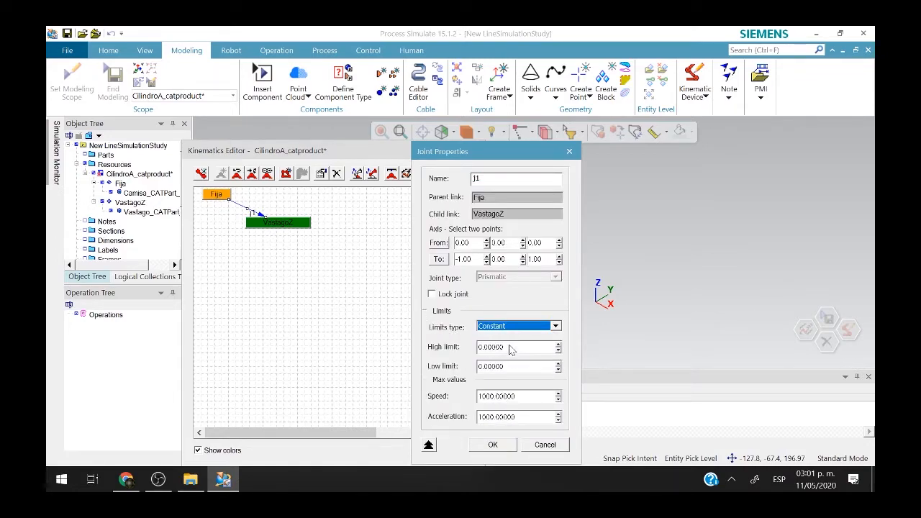
{"action": "double_click", "coordinate": [518, 349]}
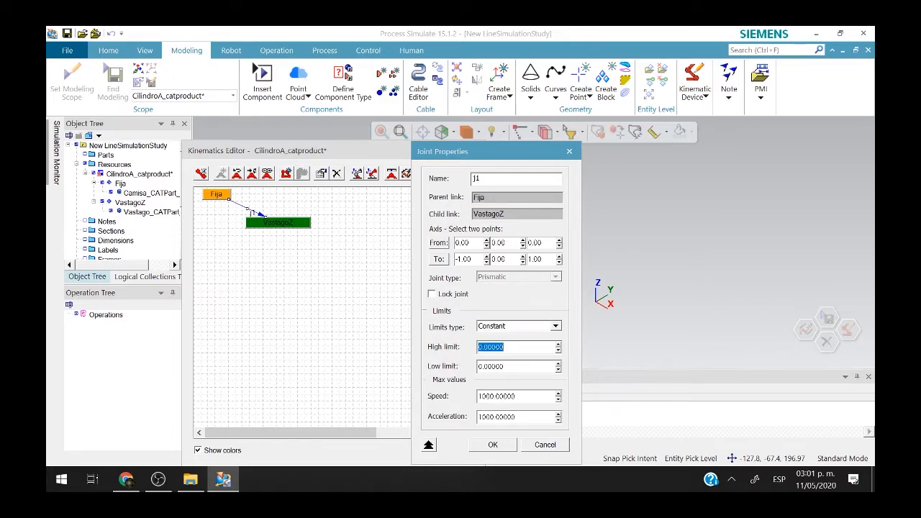
{"action": "type", "text": "10"}
{"action": "left_click", "coordinate": [495, 445]}
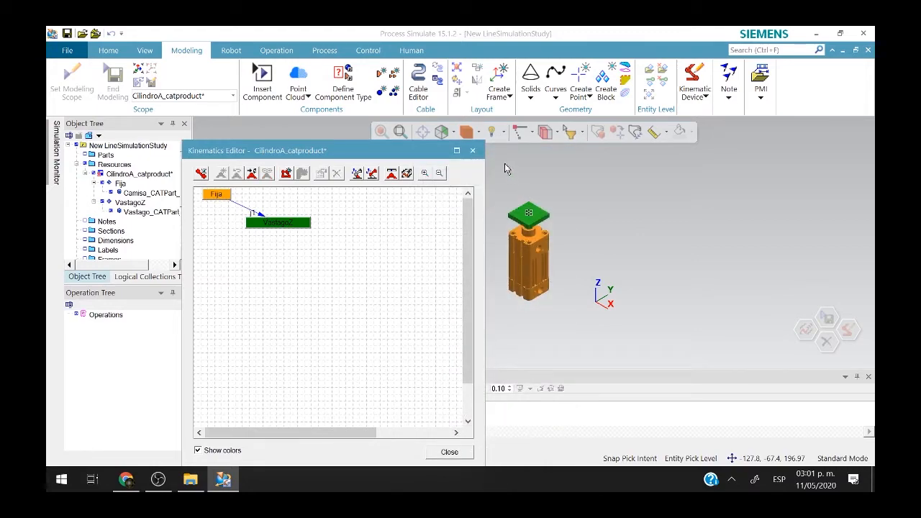
{"action": "left_click", "coordinate": [473, 150]}
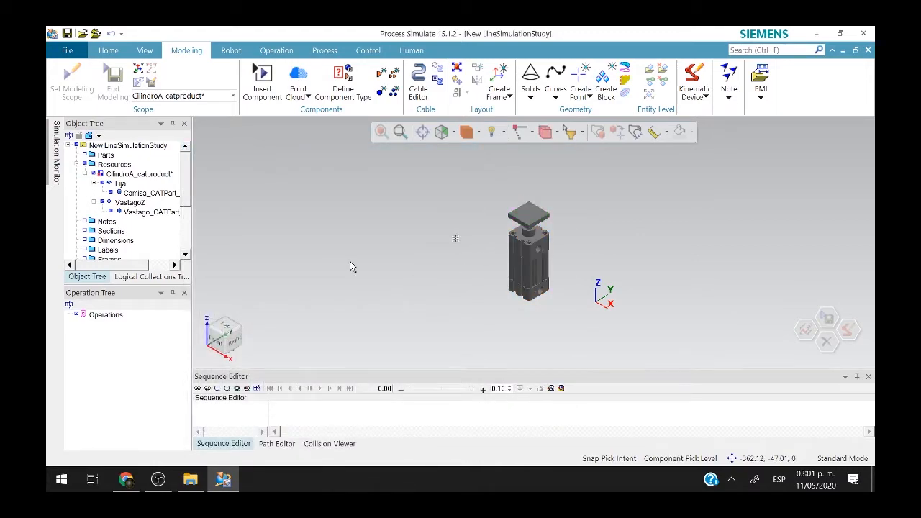
Select CilindroA_catproduct and add logic behaviour to it from the Control tools.
{"action": "left_click", "coordinate": [158, 177]}
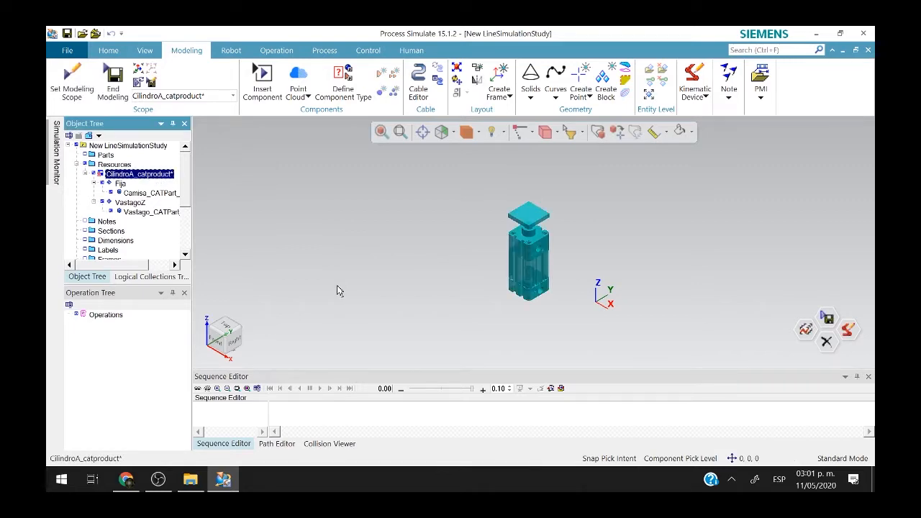
{"action": "left_click", "coordinate": [447, 320]}
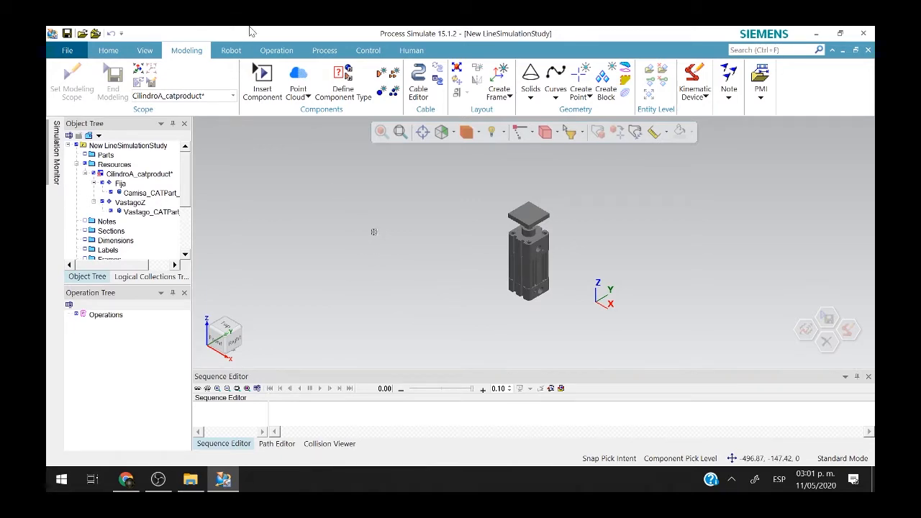
{"action": "left_click", "coordinate": [526, 242]}
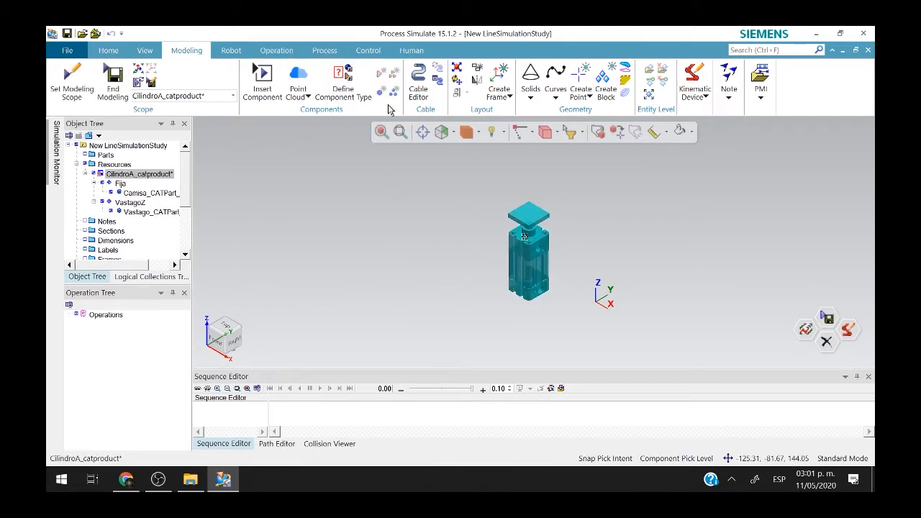
{"action": "left_click", "coordinate": [366, 50]}
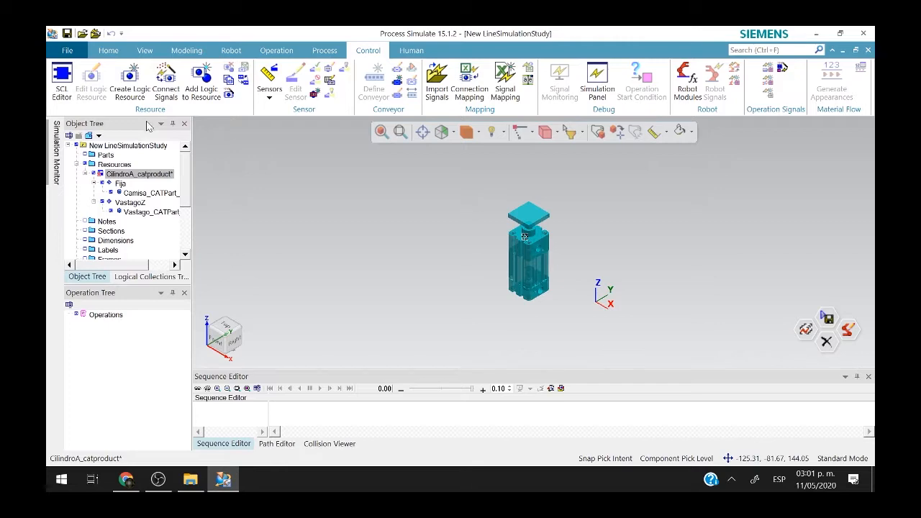
{"action": "left_click", "coordinate": [138, 175]}
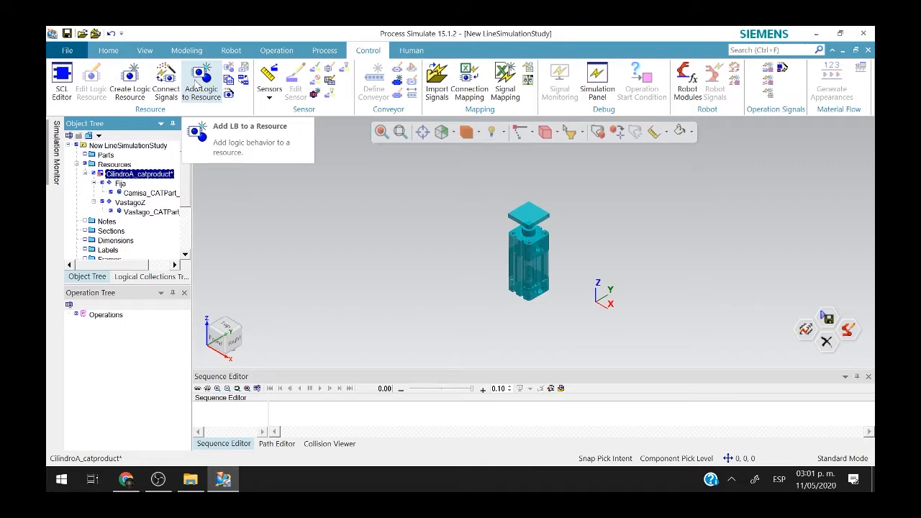
{"action": "left_click", "coordinate": [198, 83]}
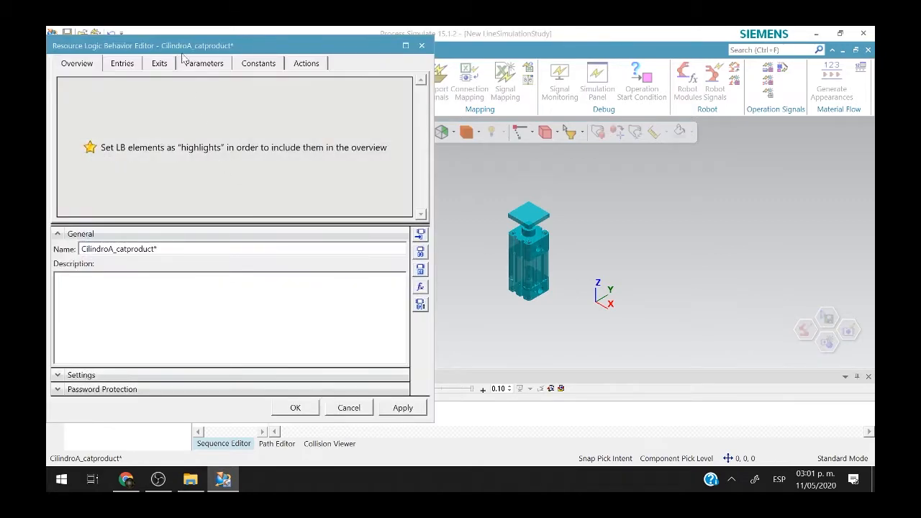
Move the logic editor aside and look over its Entries and Exits lists.
{"action": "left_click_drag", "start_coordinate": [193, 49], "coordinate": [258, 135]}
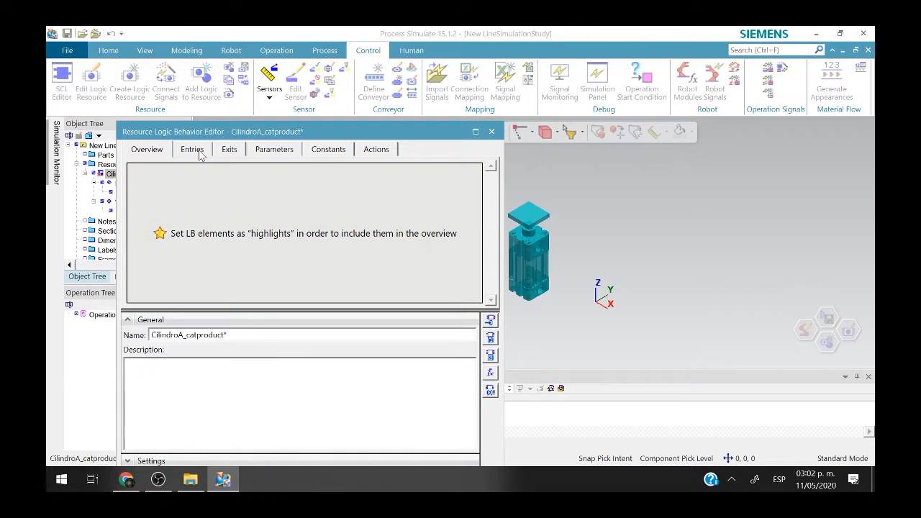
{"action": "left_click", "coordinate": [196, 151]}
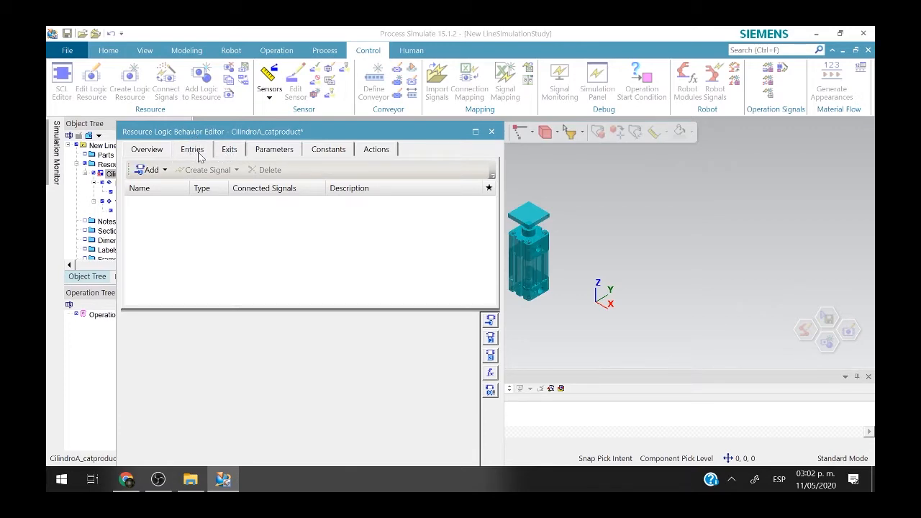
{"action": "left_click", "coordinate": [226, 154]}
{"action": "left_click", "coordinate": [193, 146]}
{"action": "left_click", "coordinate": [223, 151]}
{"action": "left_click", "coordinate": [207, 153]}
{"action": "left_click", "coordinate": [224, 152]}
{"action": "left_click", "coordinate": [204, 151]}
Add two BOOL entries named Y1 and Y2 and review them.
{"action": "left_click", "coordinate": [163, 172]}
{"action": "left_click", "coordinate": [162, 186]}
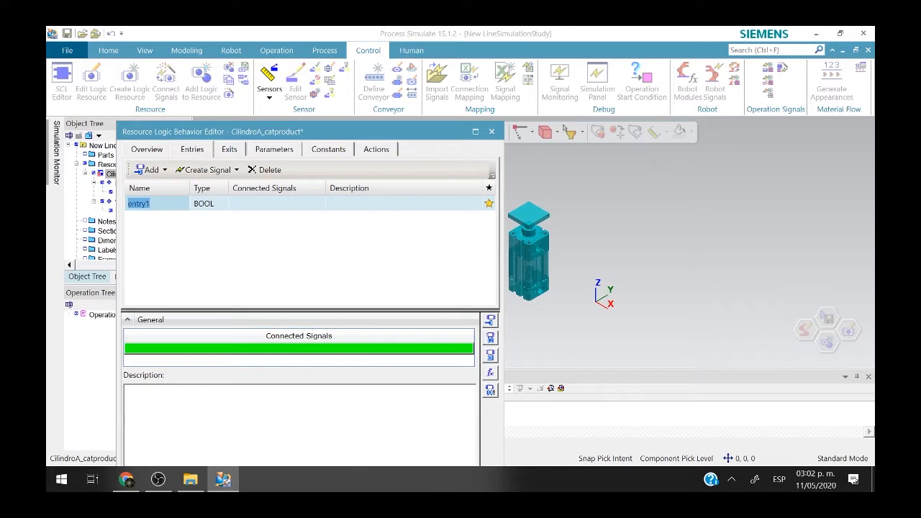
{"action": "type", "text": "A"}
{"action": "key", "text": "Return"}
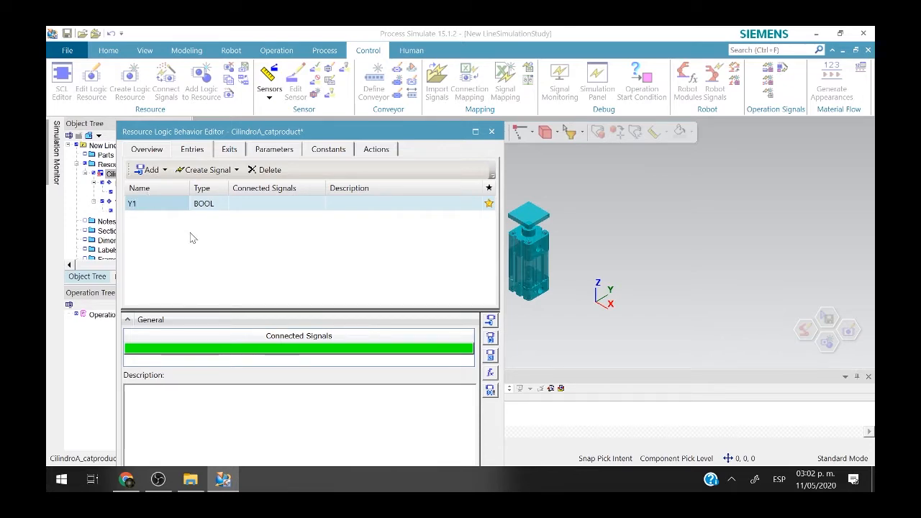
{"action": "left_click", "coordinate": [148, 172]}
{"action": "left_click", "coordinate": [161, 188]}
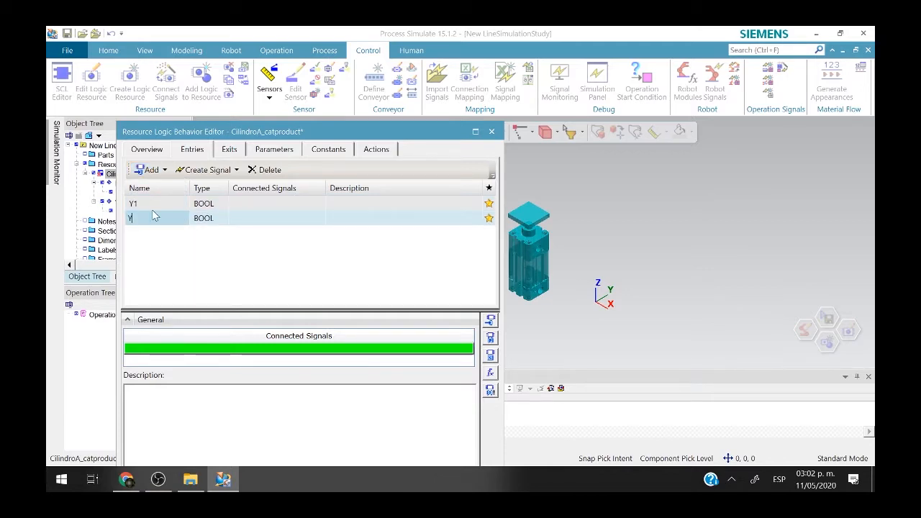
{"action": "key", "text": "Return"}
{"action": "left_click", "coordinate": [180, 208]}
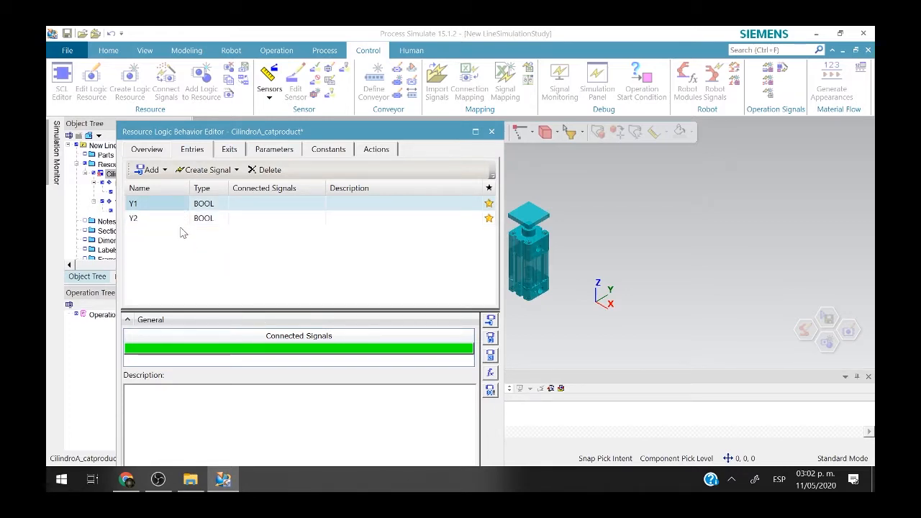
{"action": "left_click", "coordinate": [188, 222]}
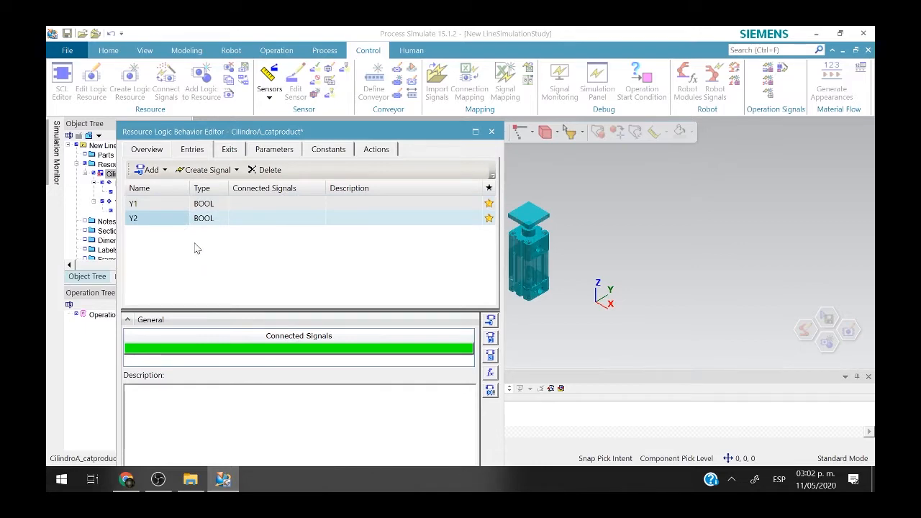
{"action": "left_click", "coordinate": [231, 151]}
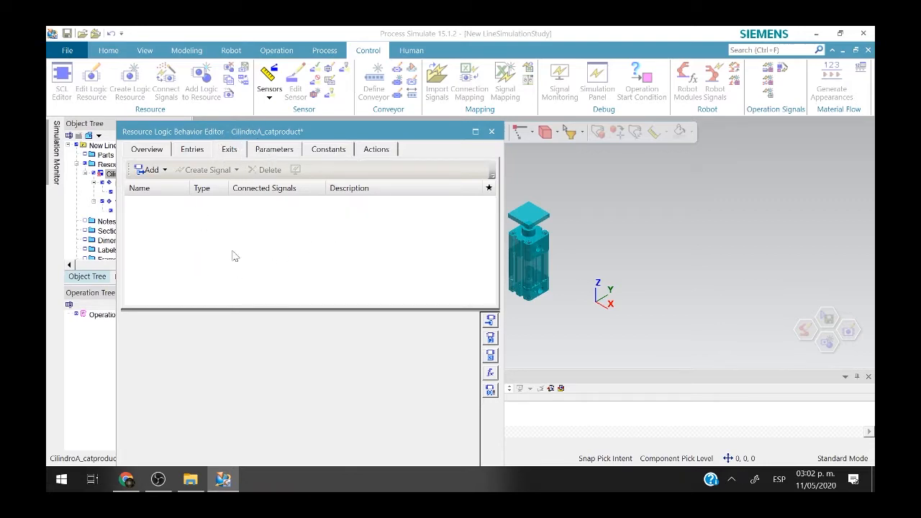
Add a BOOL exit named SIC.
{"action": "left_click", "coordinate": [152, 174]}
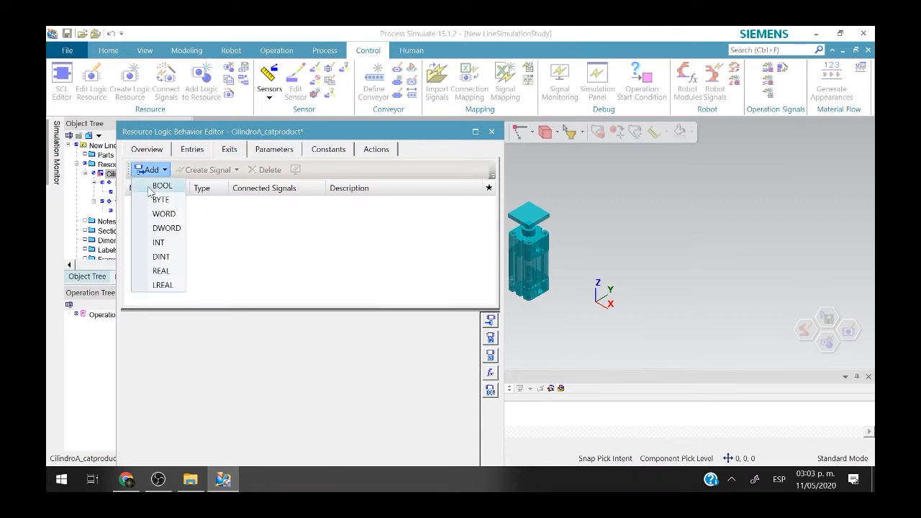
{"action": "left_click", "coordinate": [157, 186]}
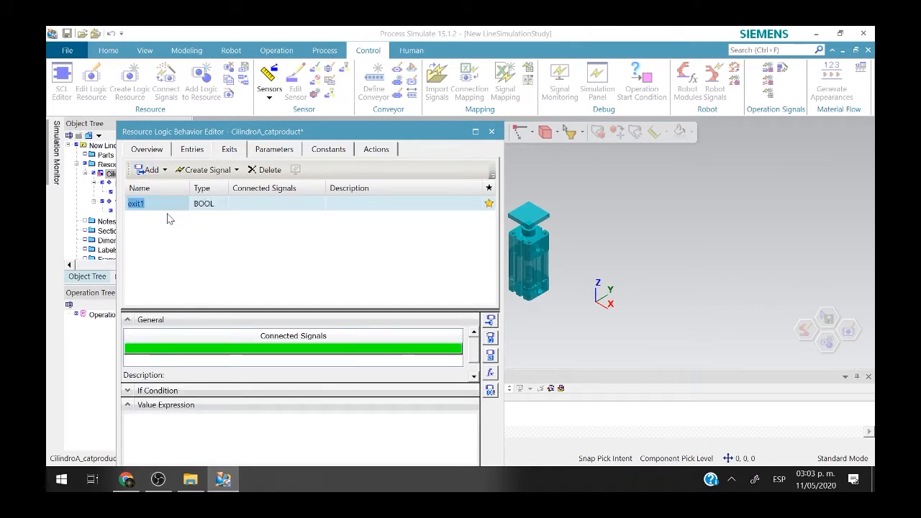
{"action": "type", "text": "SI"}
{"action": "key", "text": "Return"}
Add a second BOOL exit named SFC, then show the Parameters list.
{"action": "left_click", "coordinate": [150, 170]}
{"action": "left_click", "coordinate": [162, 185]}
{"action": "type", "text": "SFC"}
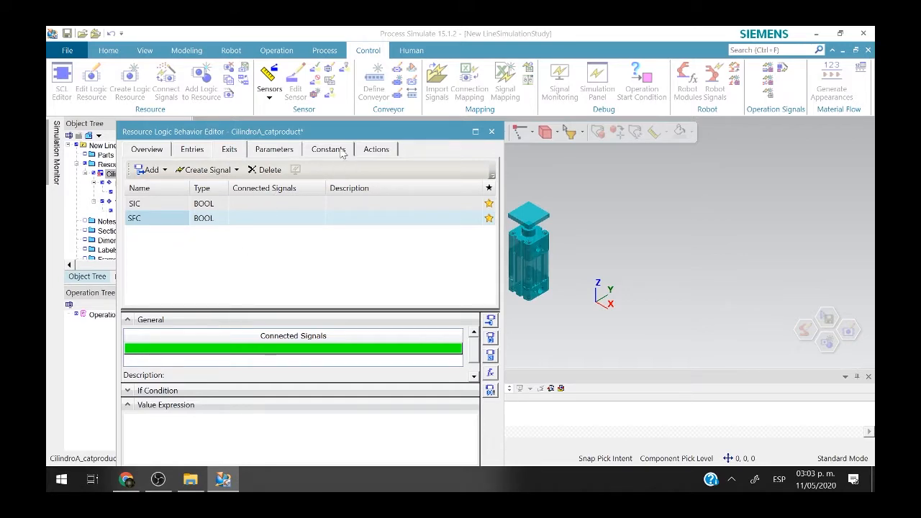
{"action": "left_click", "coordinate": [282, 151]}
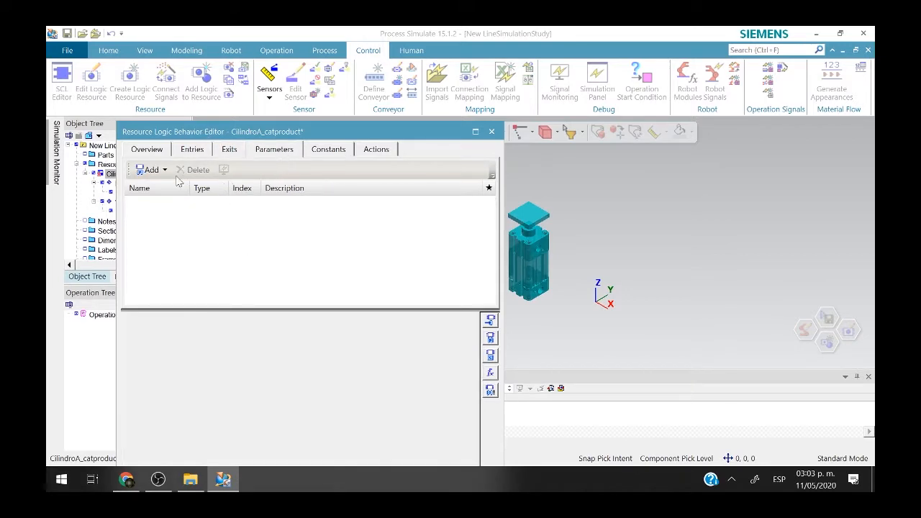
Add a joint value sensor sensorInicio watching joint j1 with Range type.
{"action": "left_click", "coordinate": [152, 173]}
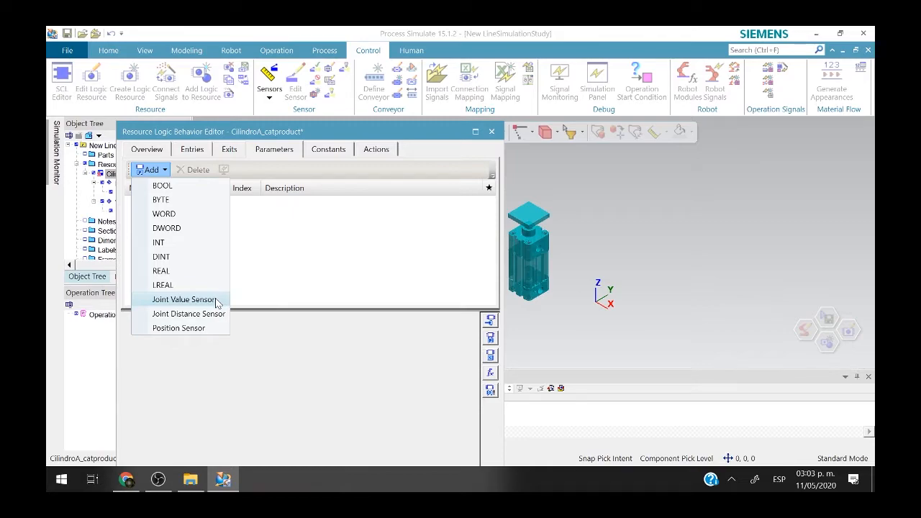
{"action": "left_click", "coordinate": [183, 299]}
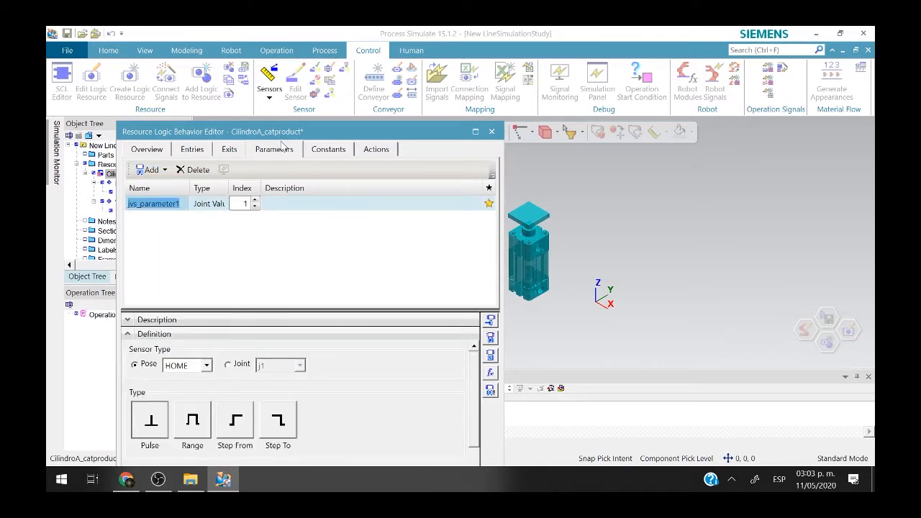
{"action": "left_click_drag", "start_coordinate": [282, 136], "coordinate": [387, 60]}
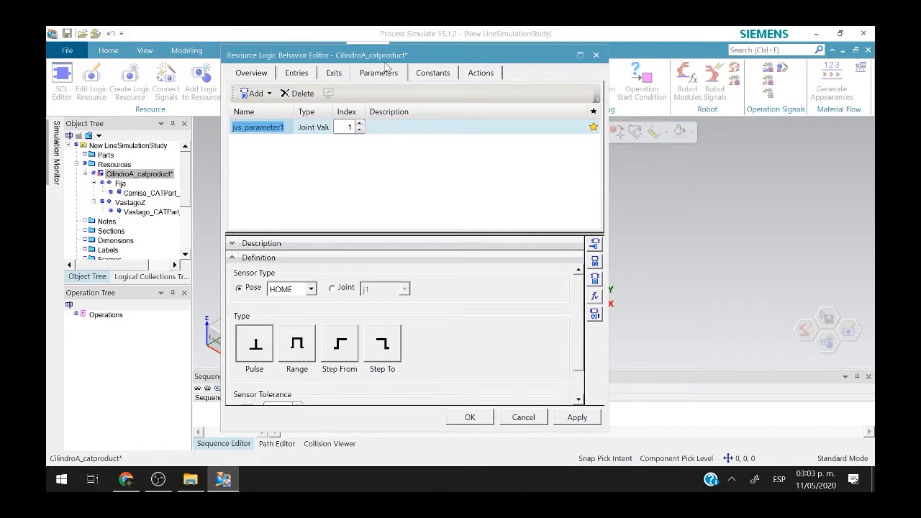
{"action": "left_click_drag", "start_coordinate": [465, 56], "coordinate": [463, 48]}
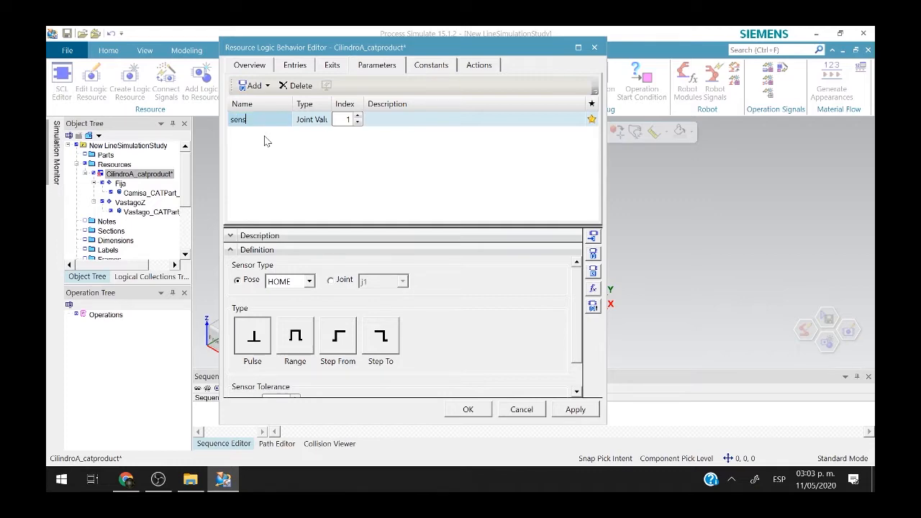
{"action": "type", "text": "Inicio"}
{"action": "left_click", "coordinate": [345, 283]}
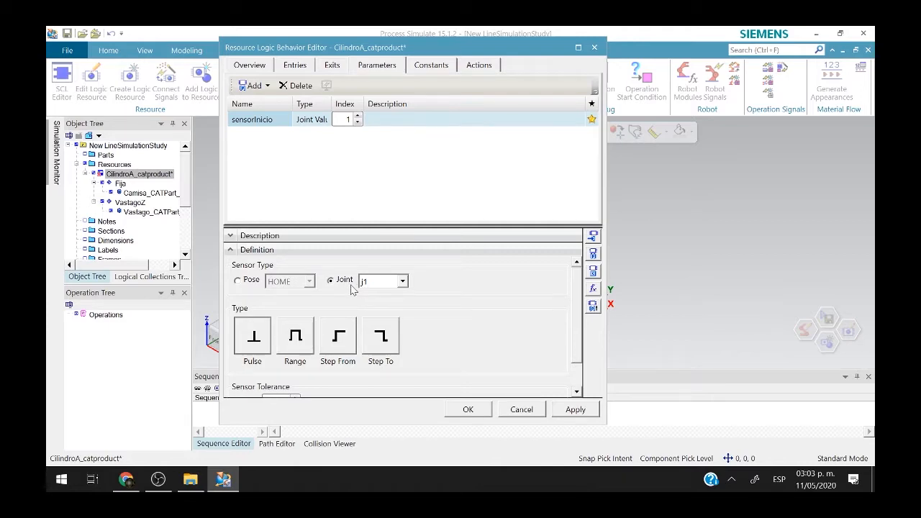
{"action": "left_click", "coordinate": [384, 285]}
{"action": "left_click", "coordinate": [383, 295]}
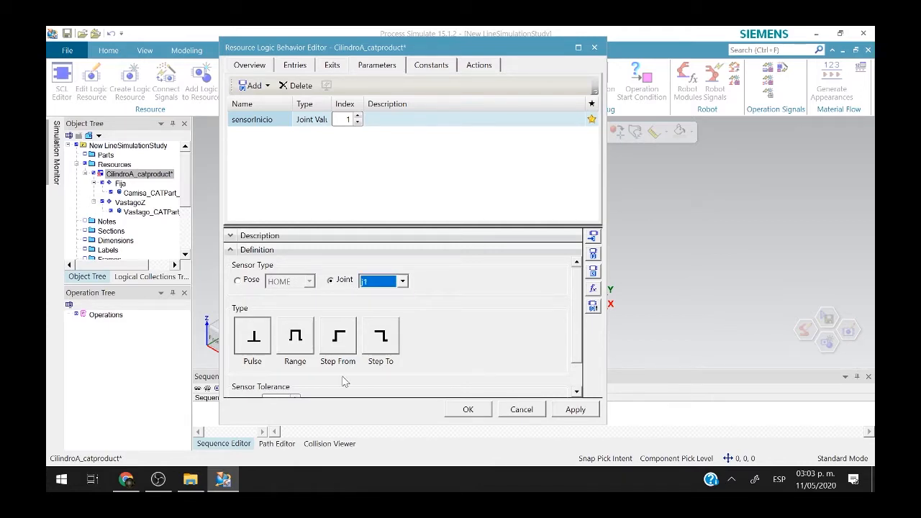
{"action": "left_click", "coordinate": [308, 351]}
{"action": "scroll", "coordinate": [308, 352], "scroll_direction": "down", "scroll_amount": 1}
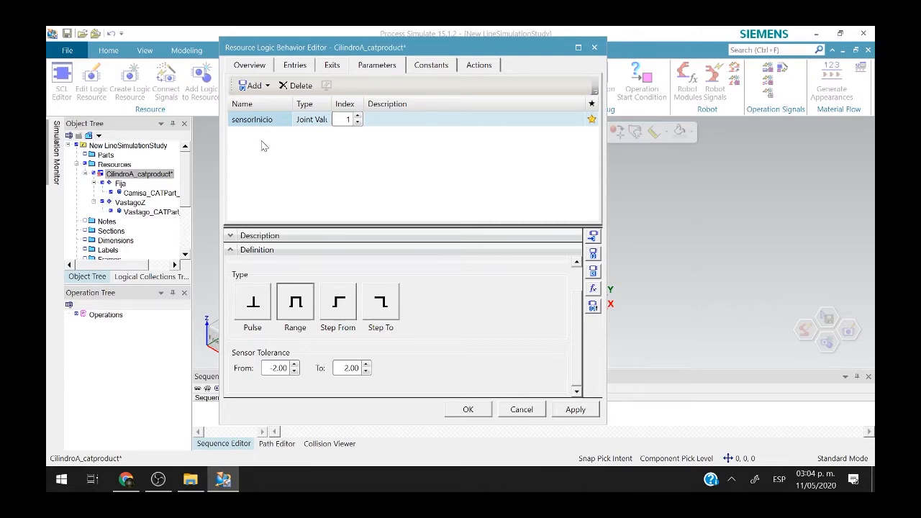
Remove the unwanted BOOL parameter param1 that was added by mistake.
{"action": "left_click", "coordinate": [242, 88]}
{"action": "left_click", "coordinate": [291, 104]}
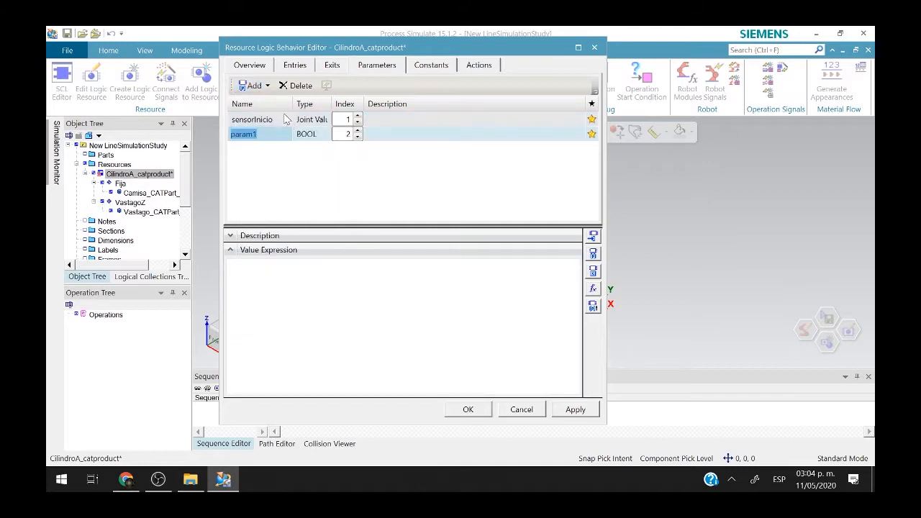
{"action": "right_click", "coordinate": [281, 135]}
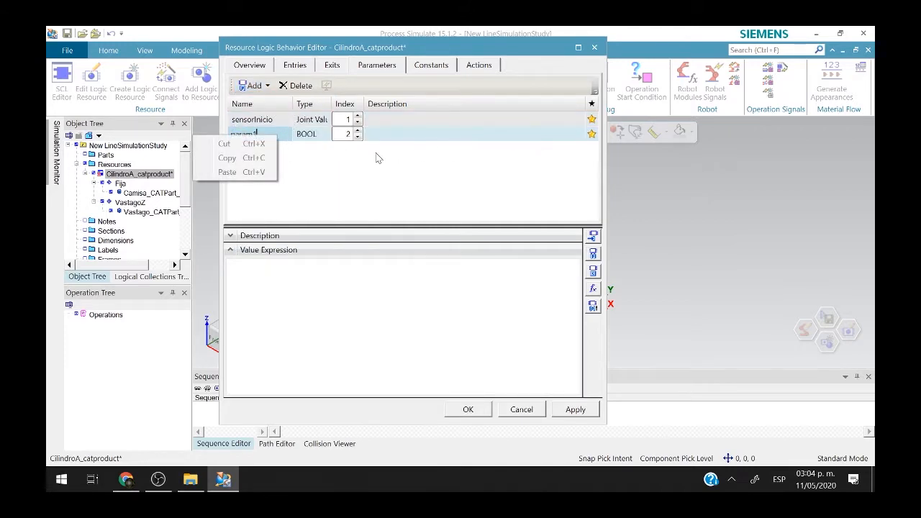
{"action": "left_click", "coordinate": [411, 140]}
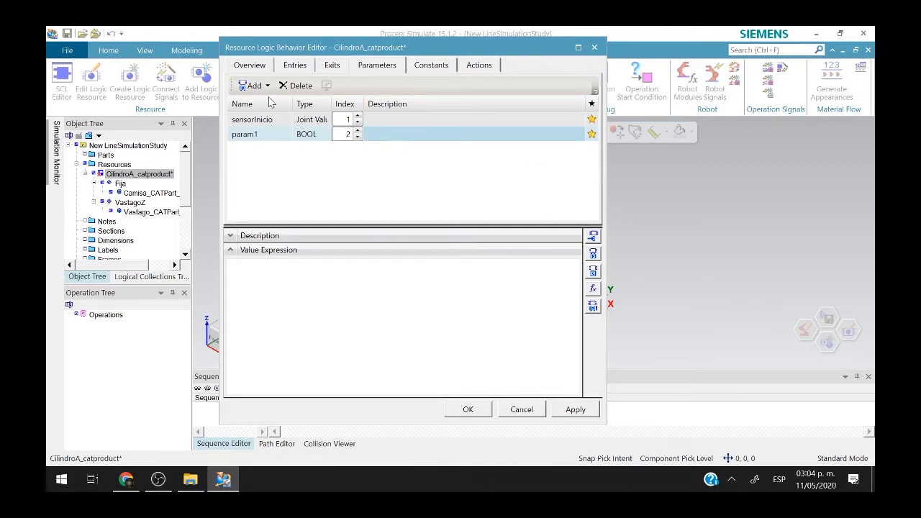
{"action": "left_click", "coordinate": [298, 86]}
Add a second joint value sensor sensorFinal with Range 98 to 100.
{"action": "left_click", "coordinate": [255, 86]}
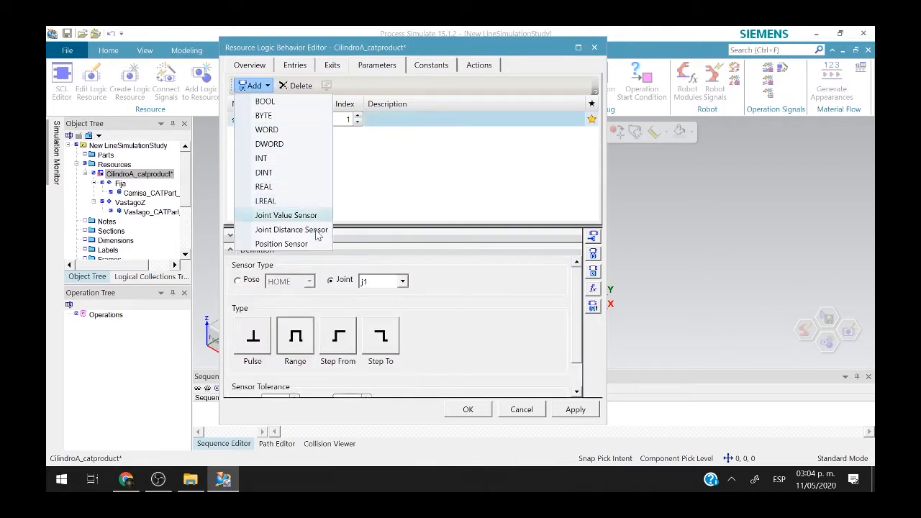
{"action": "left_click", "coordinate": [319, 210]}
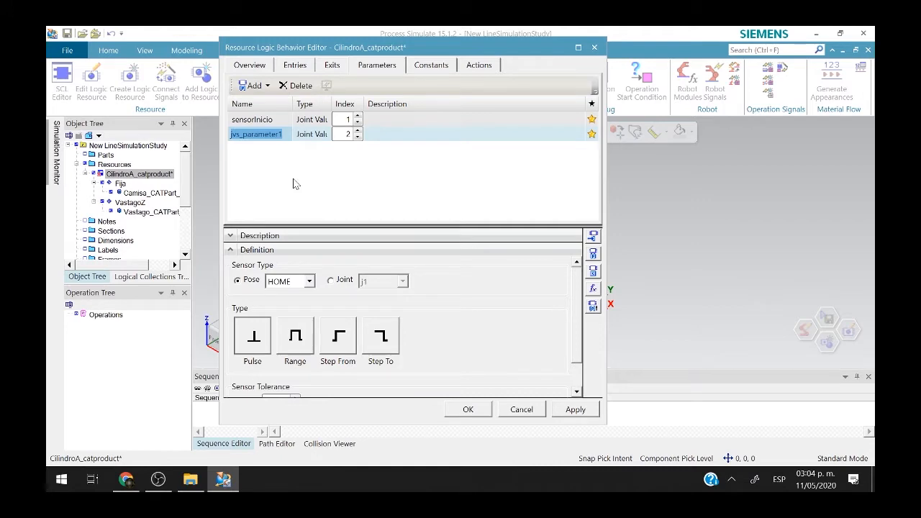
{"action": "type", "text": "sensorFinal"}
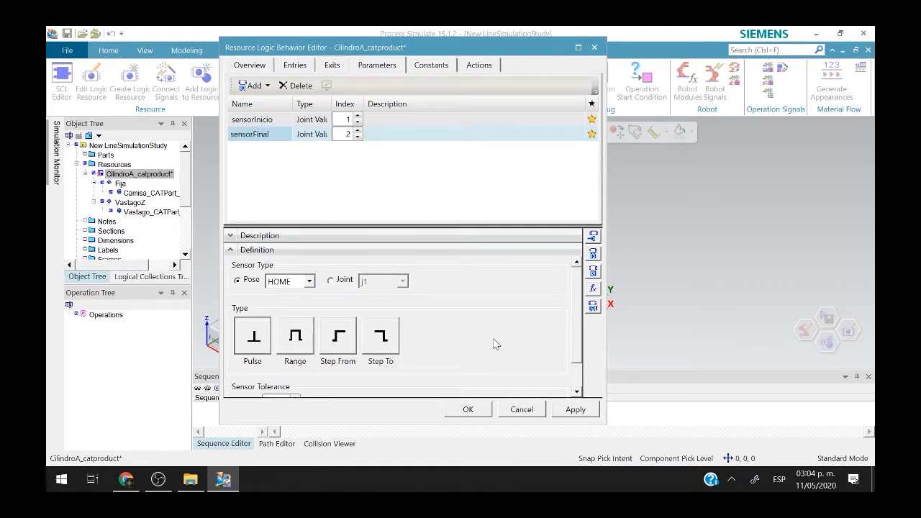
{"action": "left_click", "coordinate": [295, 340]}
{"action": "scroll", "coordinate": [321, 351], "scroll_direction": "down", "scroll_amount": 1}
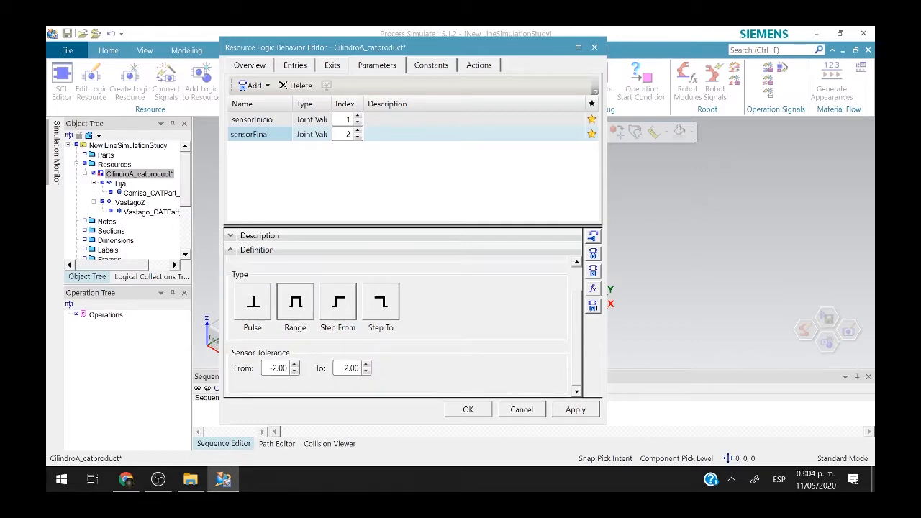
{"action": "left_click", "coordinate": [346, 368]}
{"action": "left_click_drag", "start_coordinate": [344, 367], "coordinate": [362, 368]}
{"action": "type", "text": "100"}
{"action": "key", "text": "shift+Tab"}
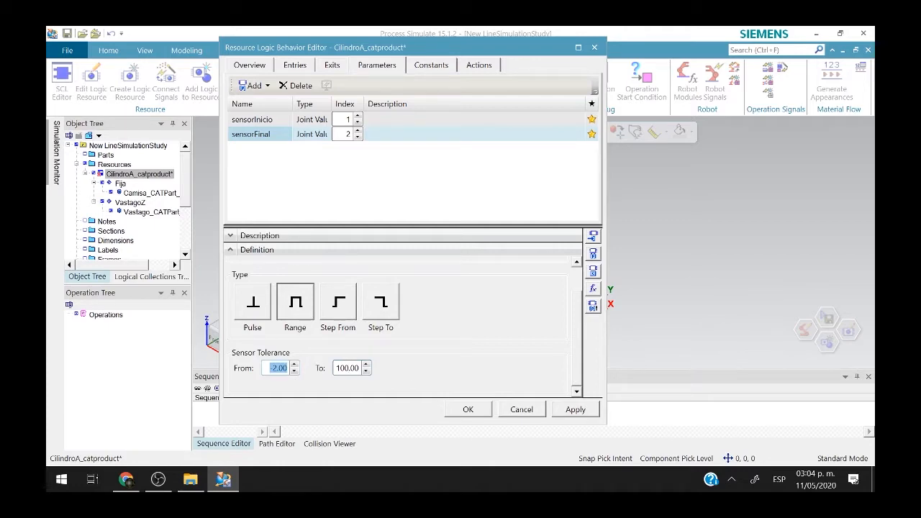
{"action": "type", "text": "98"}
{"action": "left_click", "coordinate": [276, 368]}
Make sensorInicio the value expression of exit SIC.
{"action": "left_click", "coordinate": [326, 66]}
{"action": "left_click", "coordinate": [285, 122]}
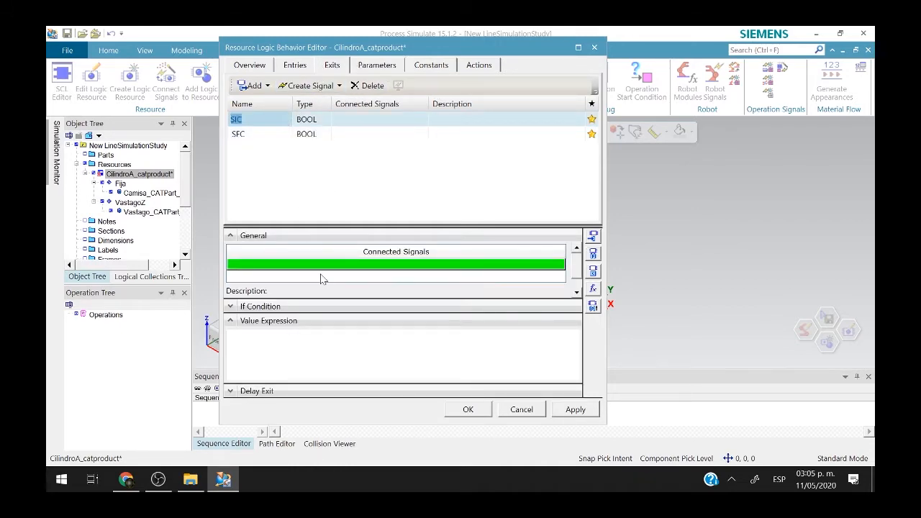
{"action": "left_click", "coordinate": [375, 65]}
{"action": "left_click", "coordinate": [327, 66]}
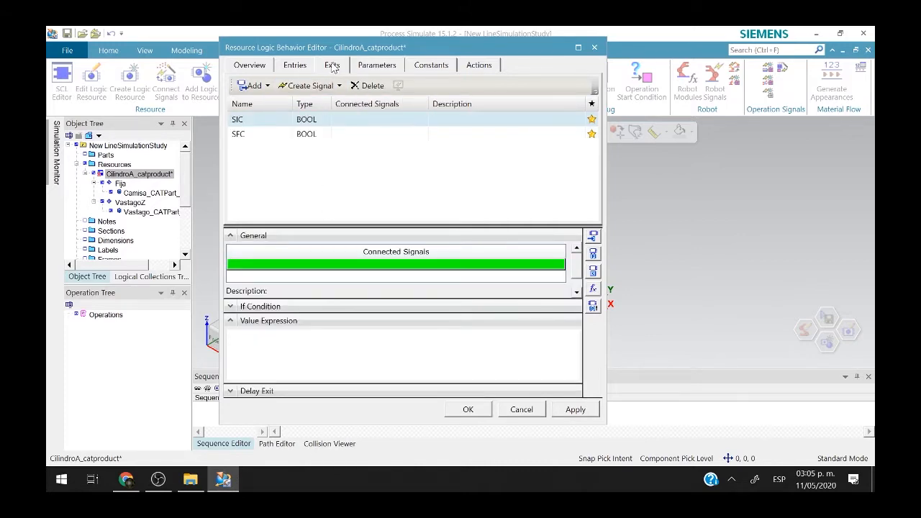
{"action": "left_click", "coordinate": [286, 123]}
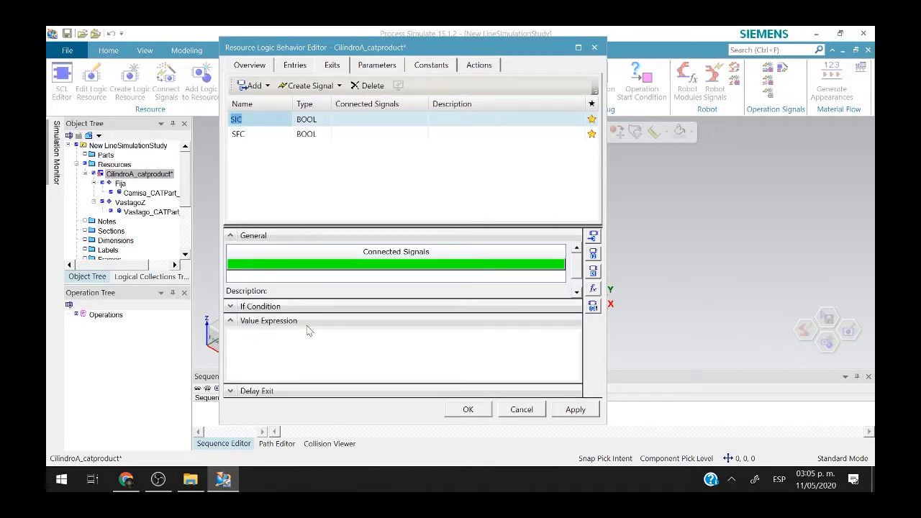
{"action": "left_click", "coordinate": [595, 239]}
{"action": "left_click", "coordinate": [593, 255]}
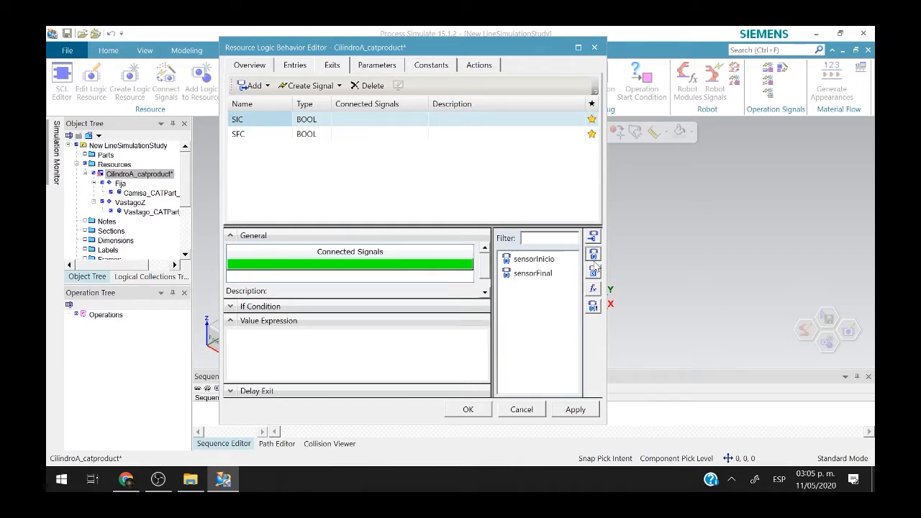
{"action": "left_click", "coordinate": [540, 260]}
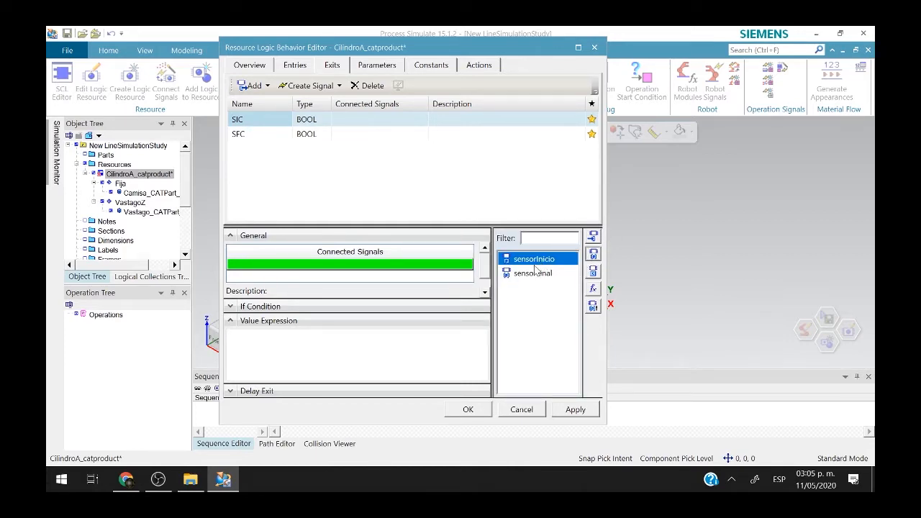
{"action": "left_click_drag", "start_coordinate": [538, 260], "coordinate": [348, 338]}
Make sensorFinal the value expression of exit SFC and check it.
{"action": "left_click", "coordinate": [247, 138]}
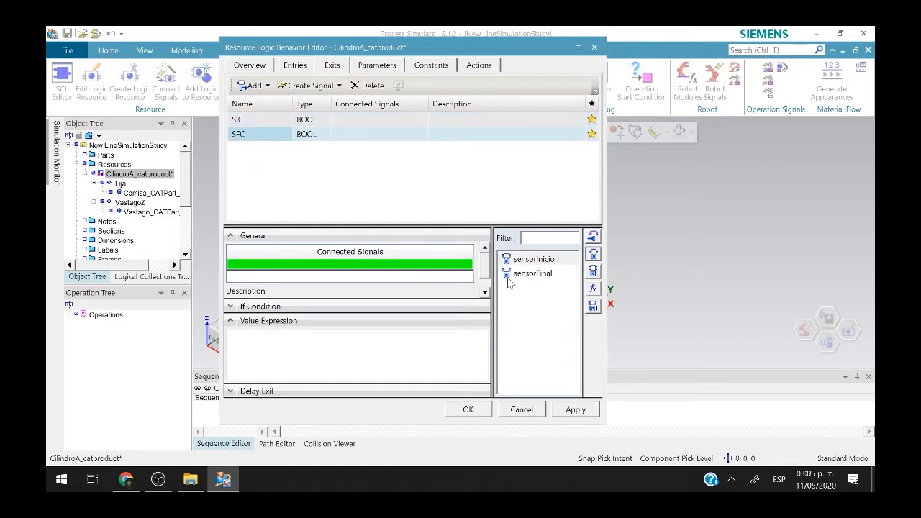
{"action": "left_click_drag", "start_coordinate": [518, 275], "coordinate": [334, 365]}
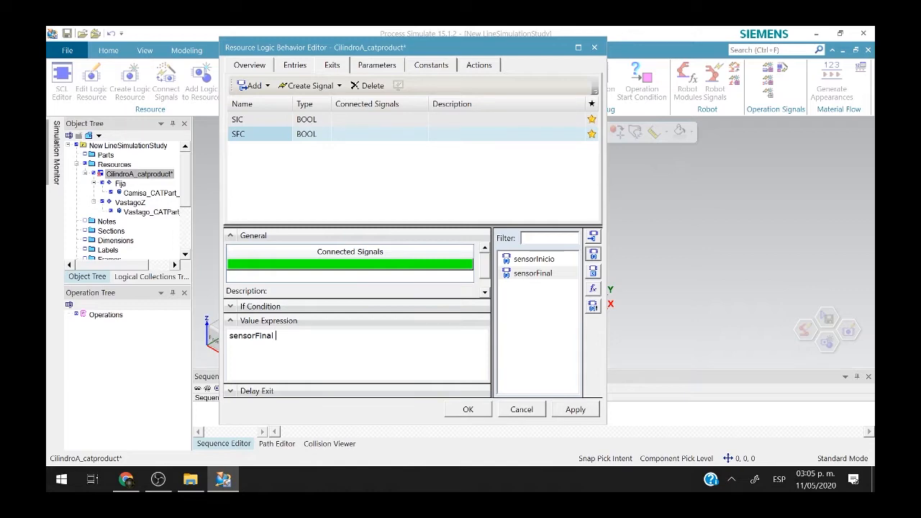
{"action": "left_click_drag", "start_coordinate": [276, 337], "coordinate": [210, 339]}
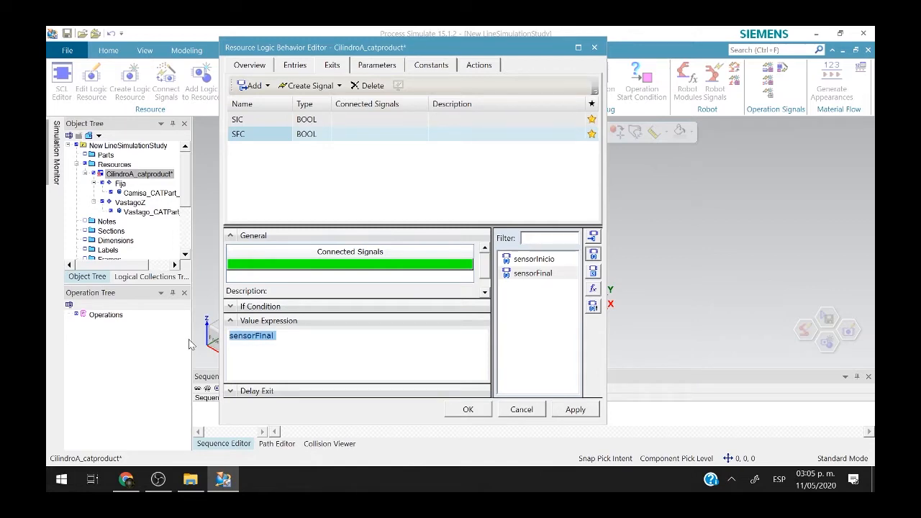
{"action": "left_click", "coordinate": [361, 66]}
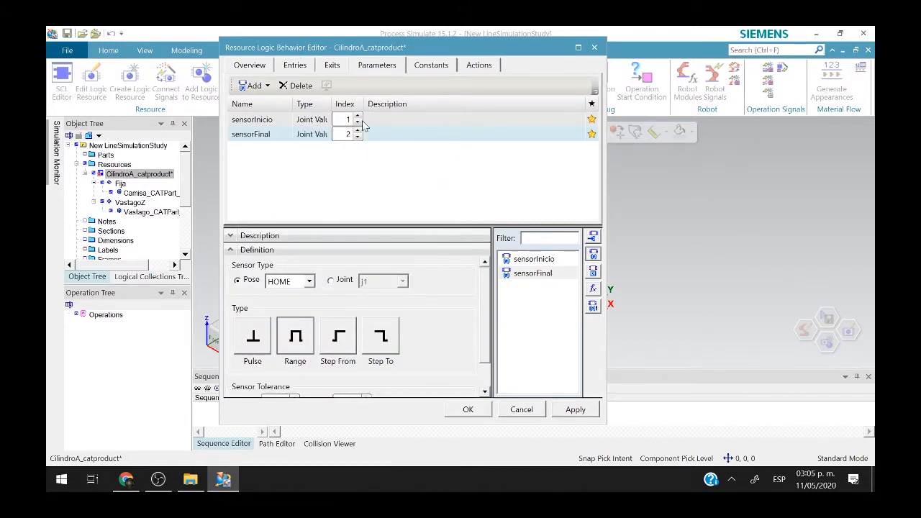
{"action": "left_click", "coordinate": [331, 65]}
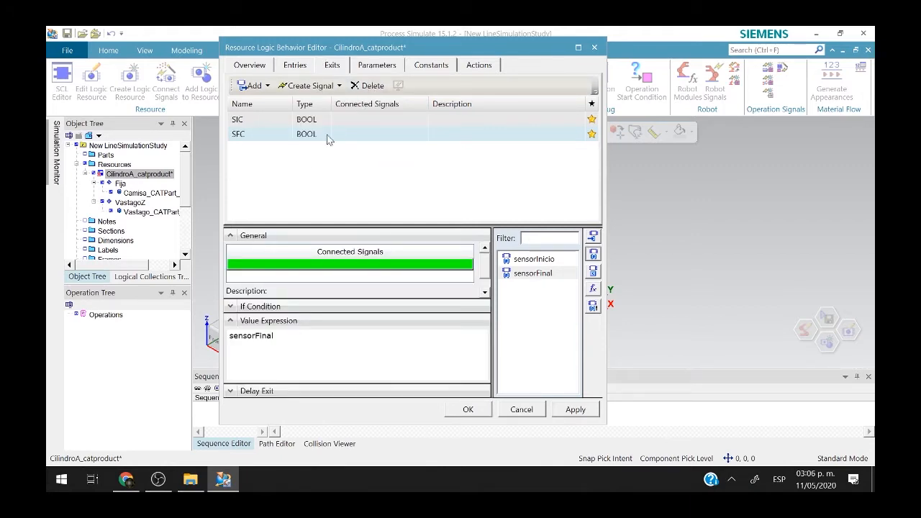
{"action": "left_click_drag", "start_coordinate": [276, 336], "coordinate": [216, 340]}
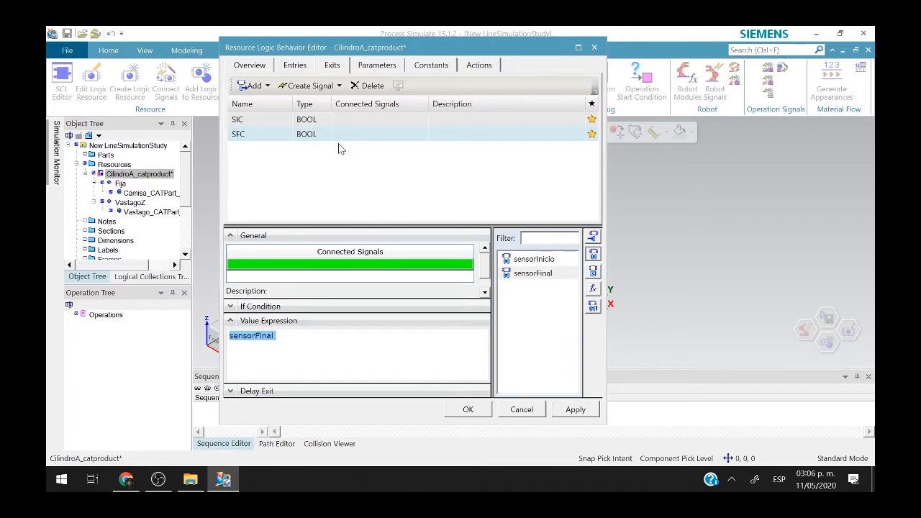
Review the Entries, Exits and Parameters lists, ending on Constants.
{"action": "left_click", "coordinate": [303, 66]}
{"action": "left_click", "coordinate": [324, 66]}
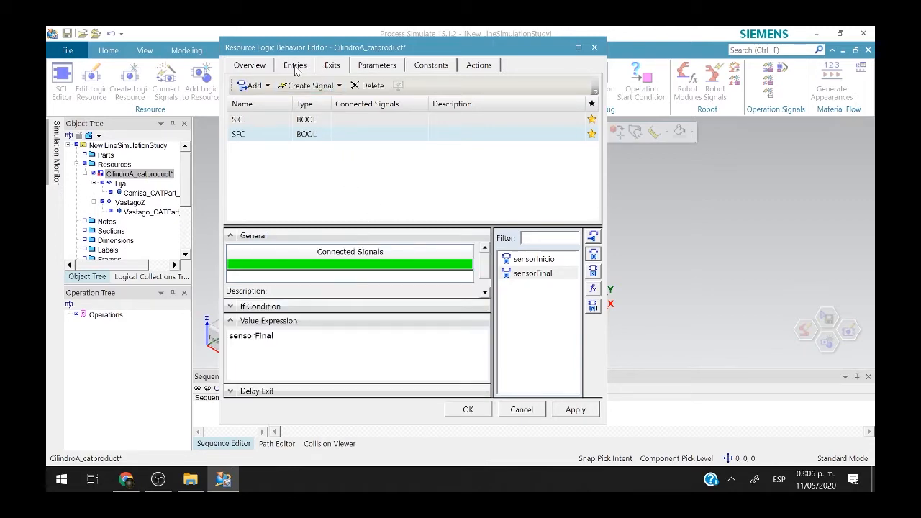
{"action": "left_click", "coordinate": [295, 66]}
{"action": "left_click", "coordinate": [330, 65]}
{"action": "left_click", "coordinate": [358, 66]}
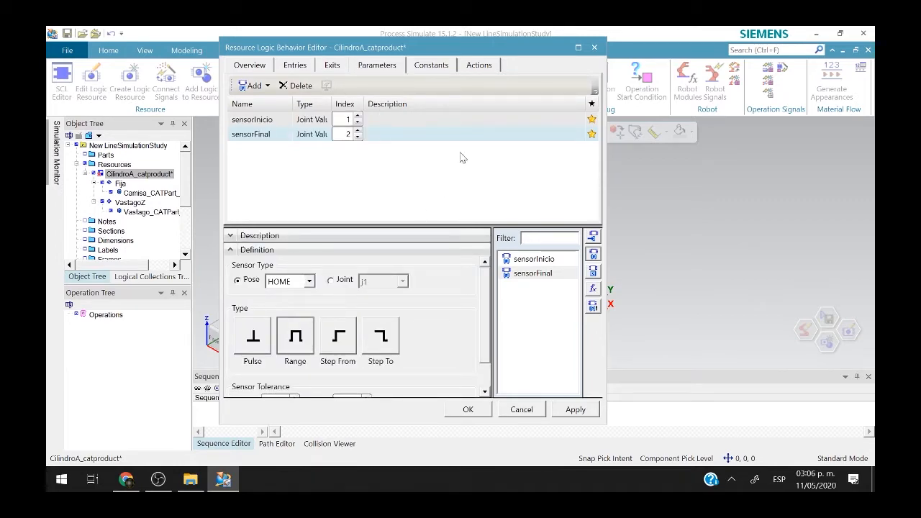
{"action": "left_click", "coordinate": [441, 72]}
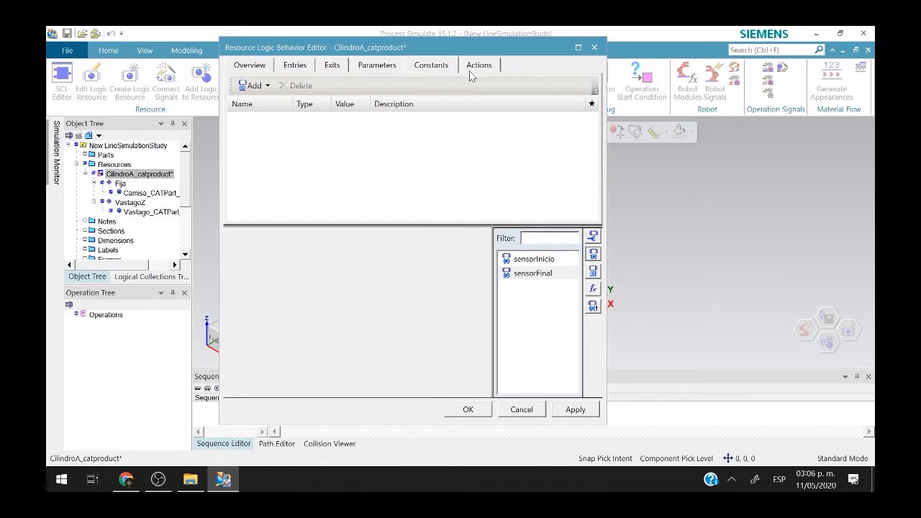
Add two INT constants and name the first velocidadPositiva with value 50.
{"action": "left_click", "coordinate": [255, 86]}
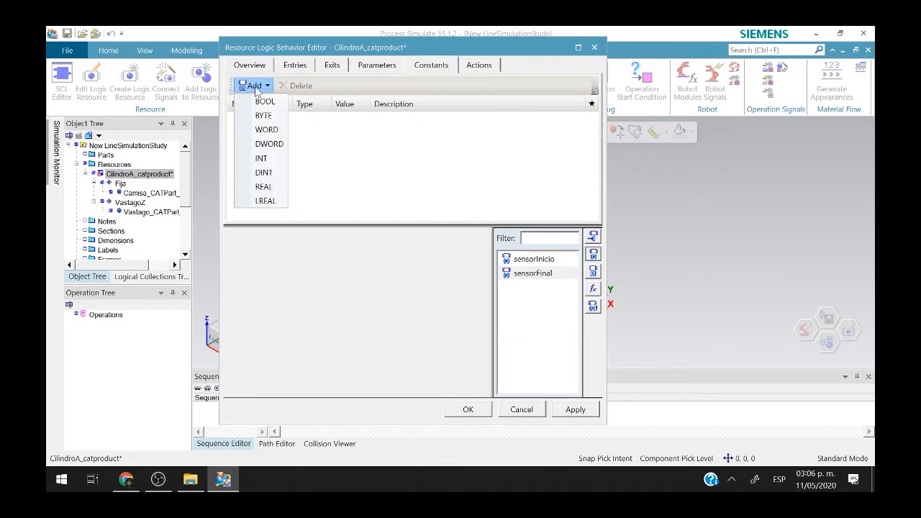
{"action": "left_click", "coordinate": [275, 160]}
{"action": "left_click", "coordinate": [256, 86]}
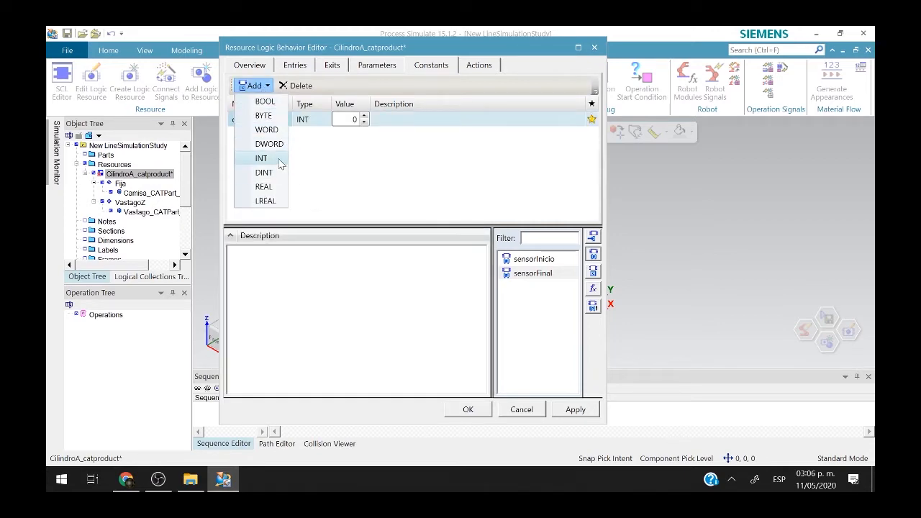
{"action": "left_click", "coordinate": [281, 160]}
{"action": "left_click", "coordinate": [264, 119]}
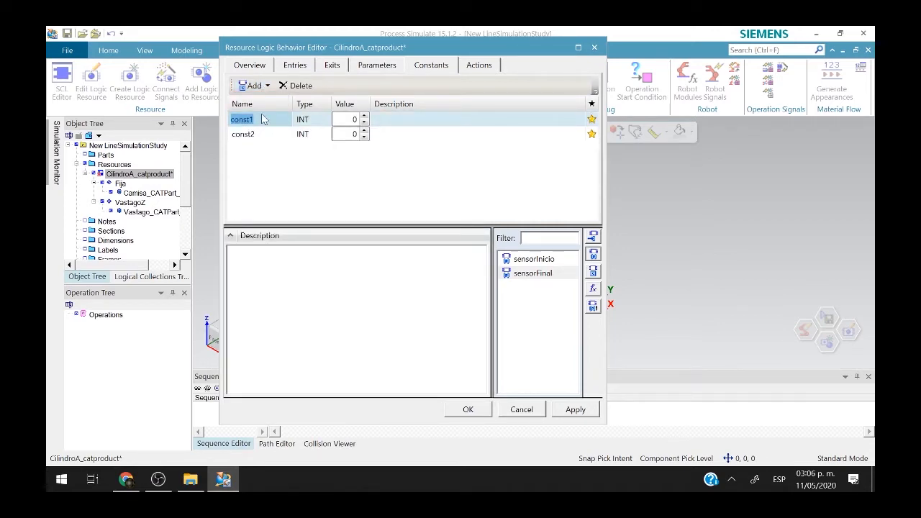
{"action": "type", "text": "velocidadPositiva"}
{"action": "key", "text": "Tab"}
{"action": "type", "text": "5"}
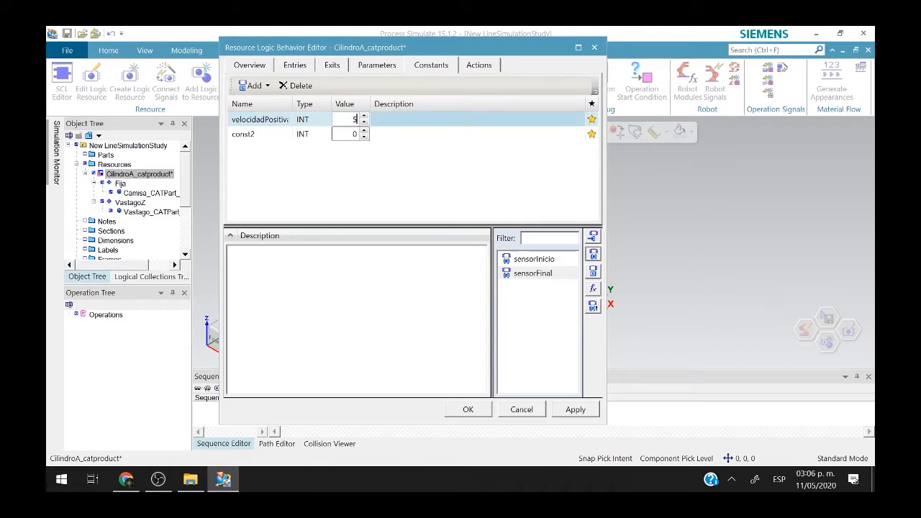
Name the second INT constant velocidadNegativa with value -50.
{"action": "left_click", "coordinate": [243, 135]}
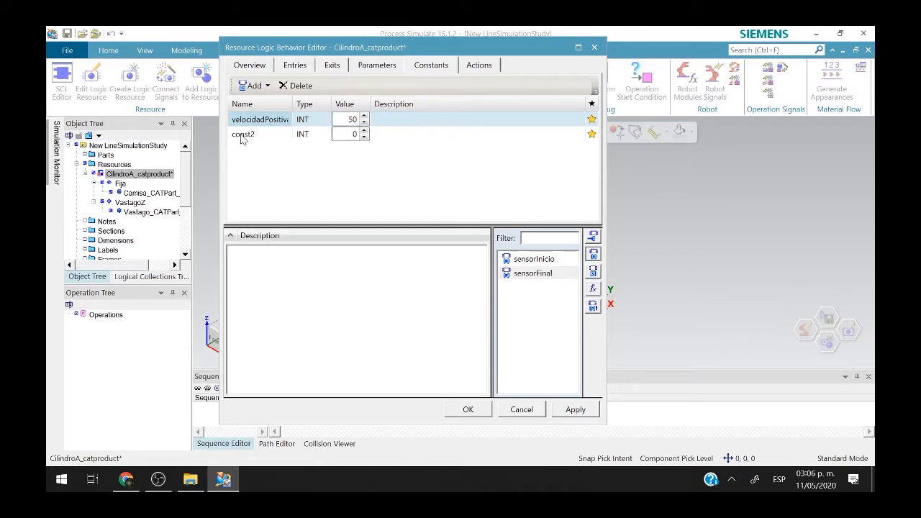
{"action": "type", "text": "v"}
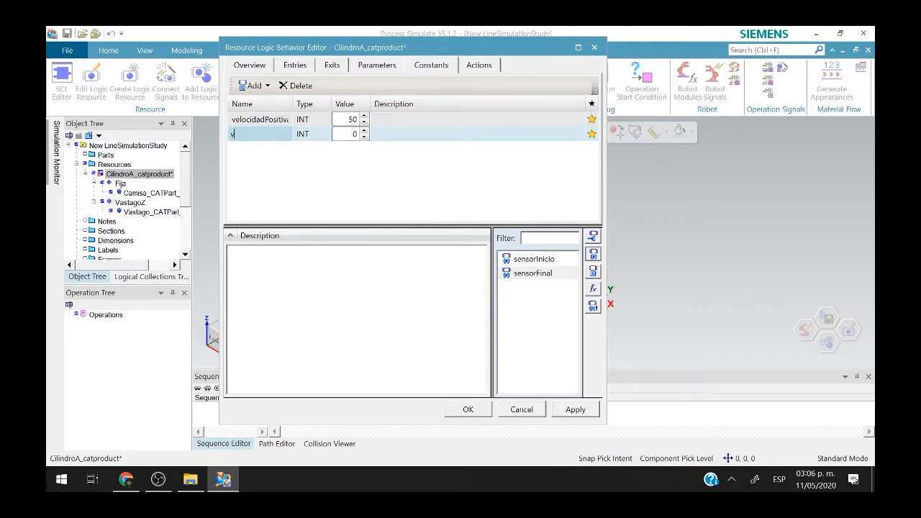
{"action": "type", "text": "elocidadNegativa"}
{"action": "left_click", "coordinate": [350, 134]}
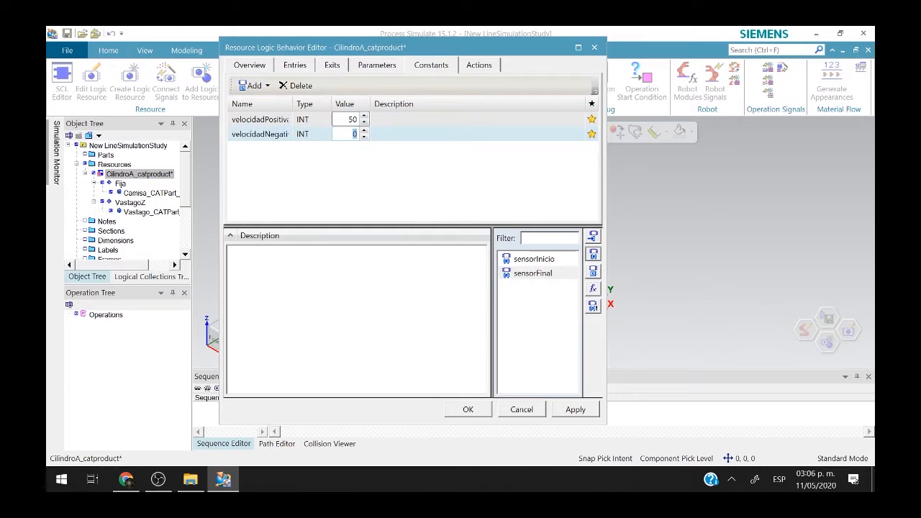
{"action": "type", "text": "-5"}
{"action": "left_click", "coordinate": [344, 196]}
Check the constant entries and bring up the empty Actions page.
{"action": "left_click", "coordinate": [406, 124]}
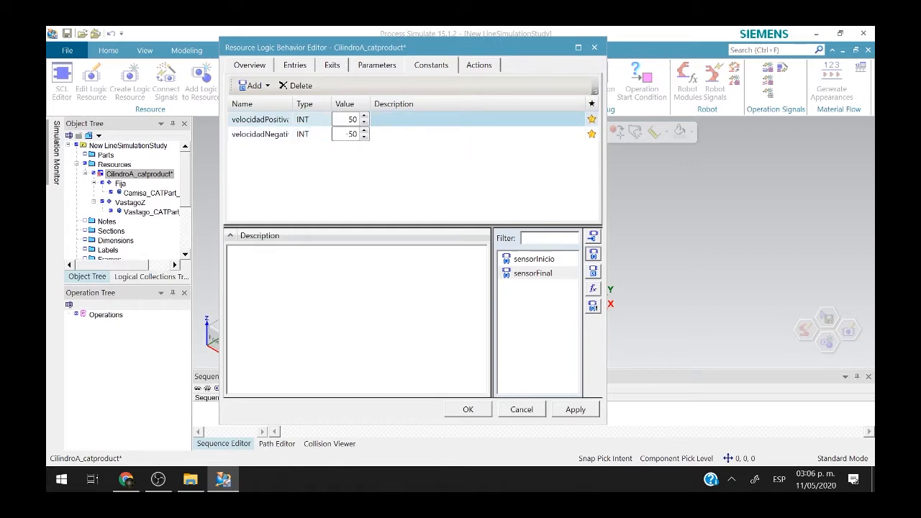
{"action": "left_click", "coordinate": [401, 137]}
{"action": "left_click", "coordinate": [401, 123]}
{"action": "left_click", "coordinate": [396, 138]}
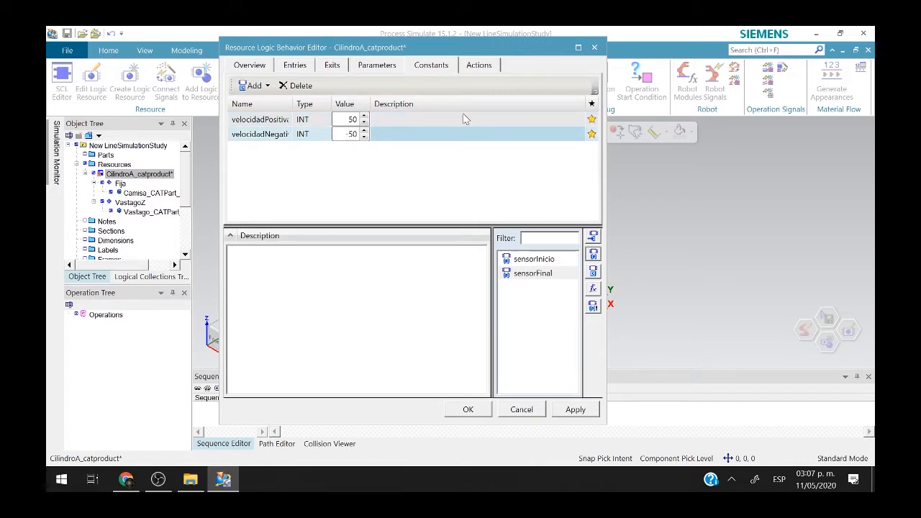
{"action": "left_click", "coordinate": [476, 67]}
{"action": "left_click", "coordinate": [437, 71]}
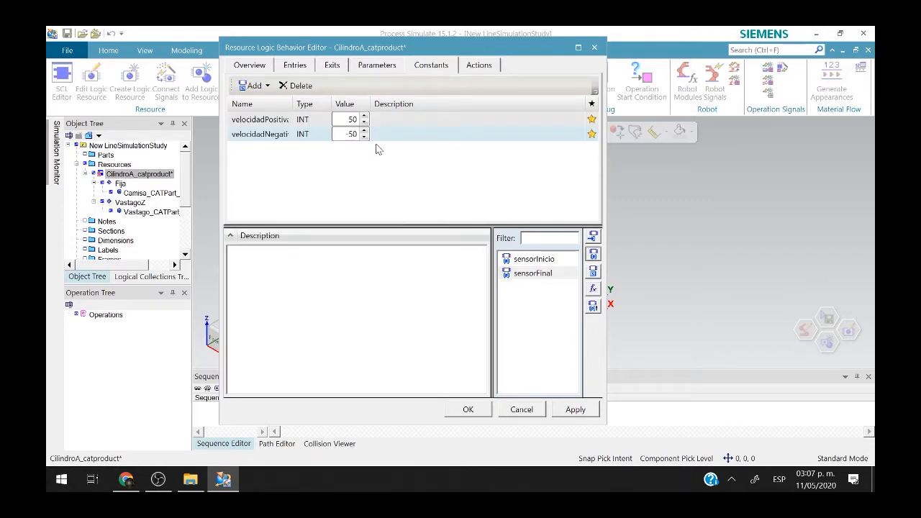
{"action": "left_click", "coordinate": [484, 66]}
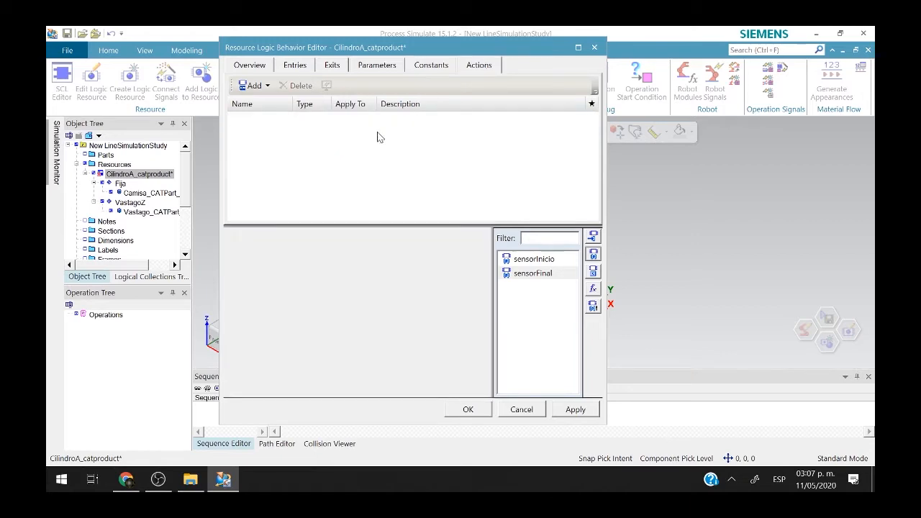
Add Move Joint action Z+ with Value Expression Y1 and Velocity velocidadPositiva.
{"action": "left_click", "coordinate": [259, 86]}
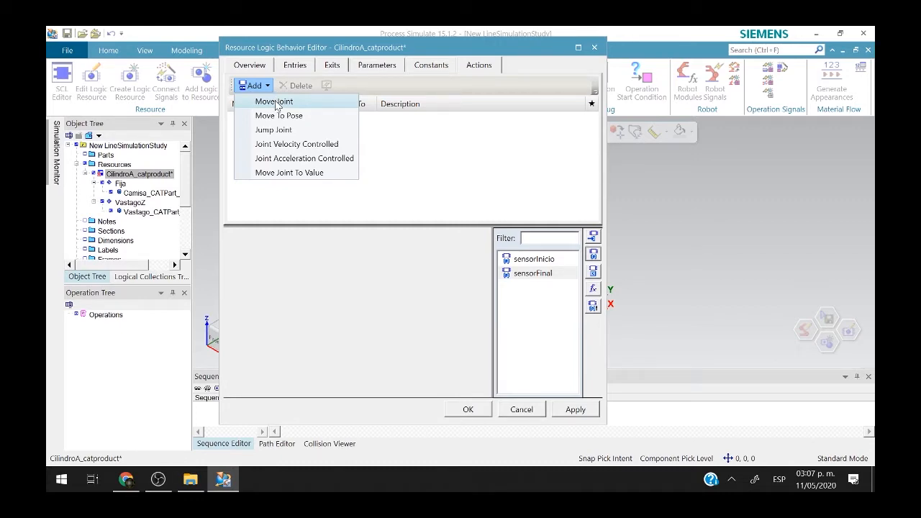
{"action": "left_click", "coordinate": [275, 103]}
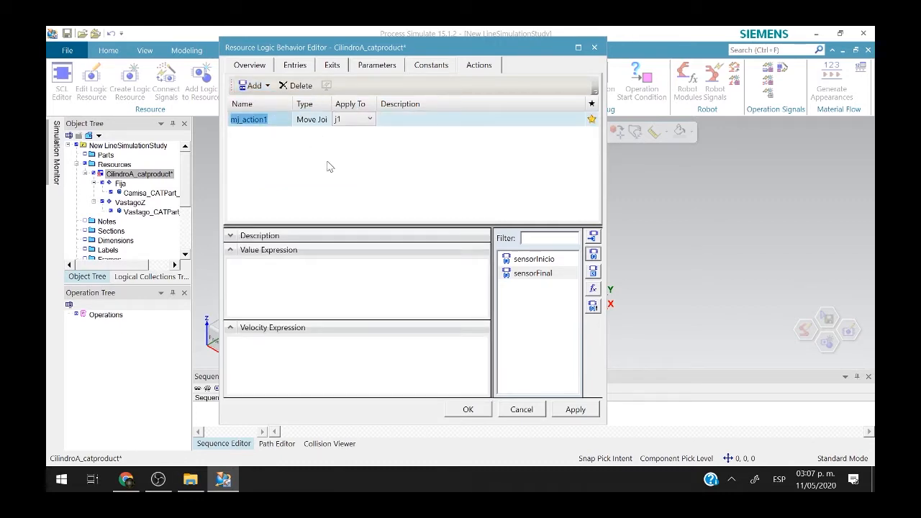
{"action": "left_click_drag", "start_coordinate": [432, 49], "coordinate": [331, 65]}
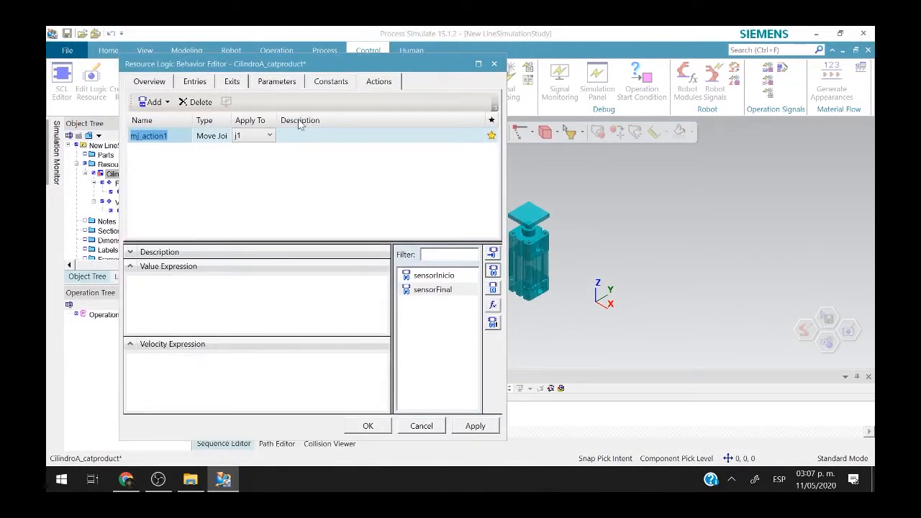
{"action": "key", "text": "Right"}
{"action": "left_click_drag", "start_coordinate": [169, 135], "coordinate": [80, 138]}
{"action": "type", "text": "Z"}
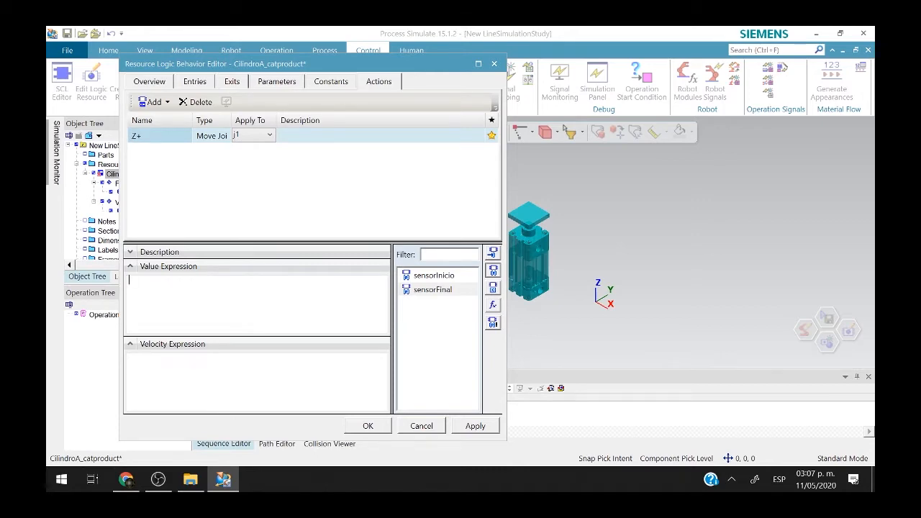
{"action": "left_click", "coordinate": [493, 254]}
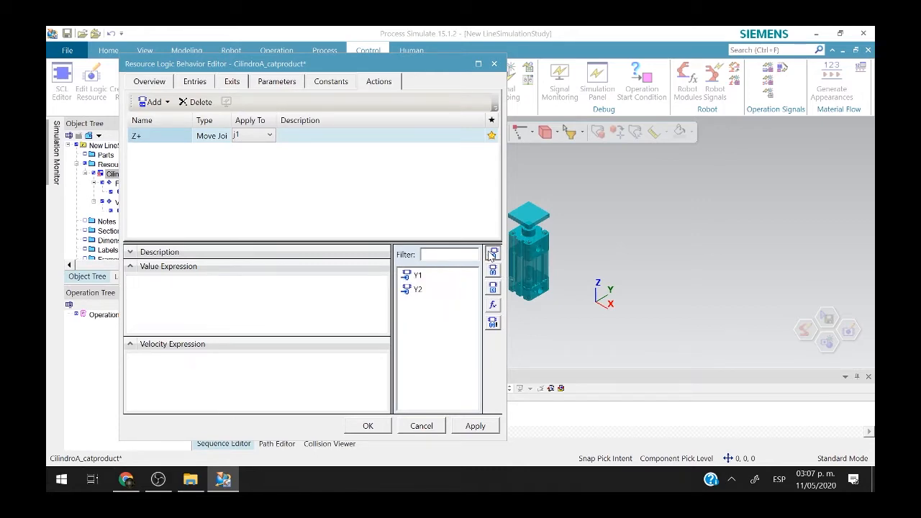
{"action": "left_click_drag", "start_coordinate": [419, 276], "coordinate": [263, 298]}
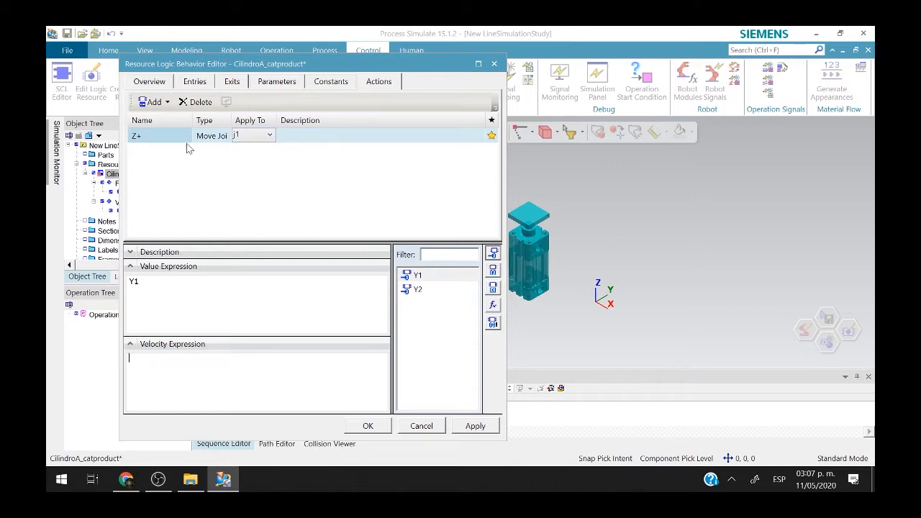
{"action": "left_click", "coordinate": [493, 287]}
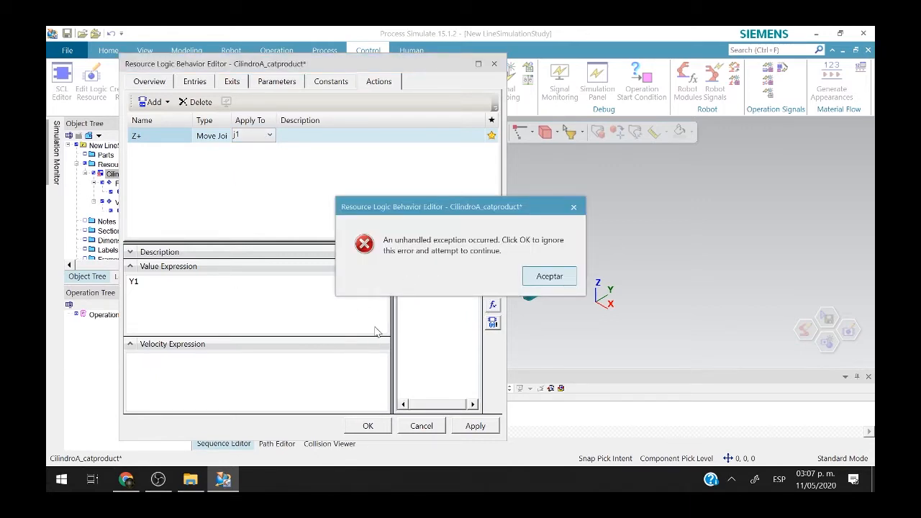
{"action": "left_click", "coordinate": [547, 276]}
{"action": "left_click_drag", "start_coordinate": [443, 277], "coordinate": [288, 375]}
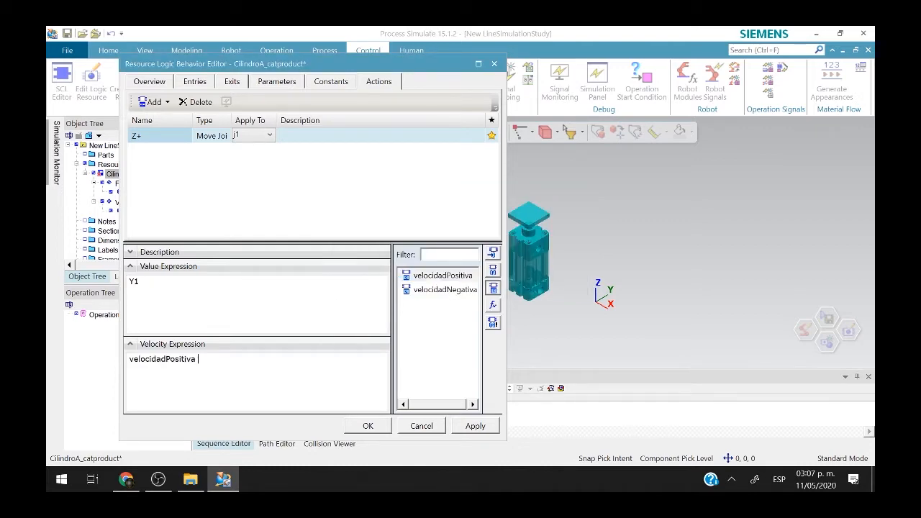
Add Move Joint action Z- with Y2 at velocidadNegativa, then save and close the editor.
{"action": "left_click", "coordinate": [153, 102]}
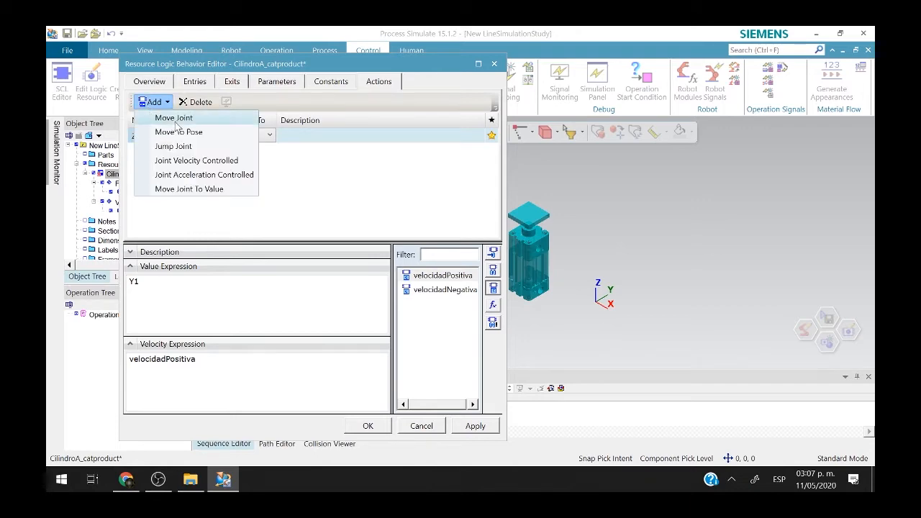
{"action": "left_click", "coordinate": [179, 120]}
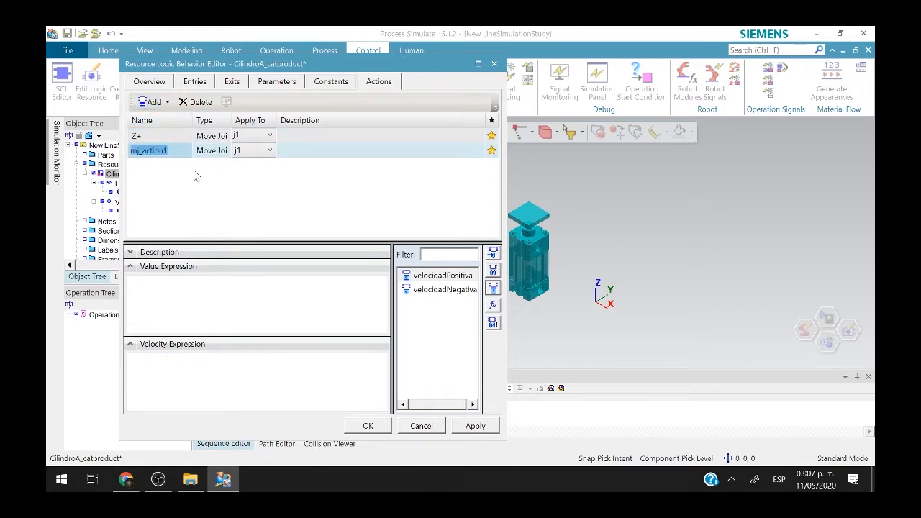
{"action": "type", "text": "Z-"}
{"action": "key", "text": "Return"}
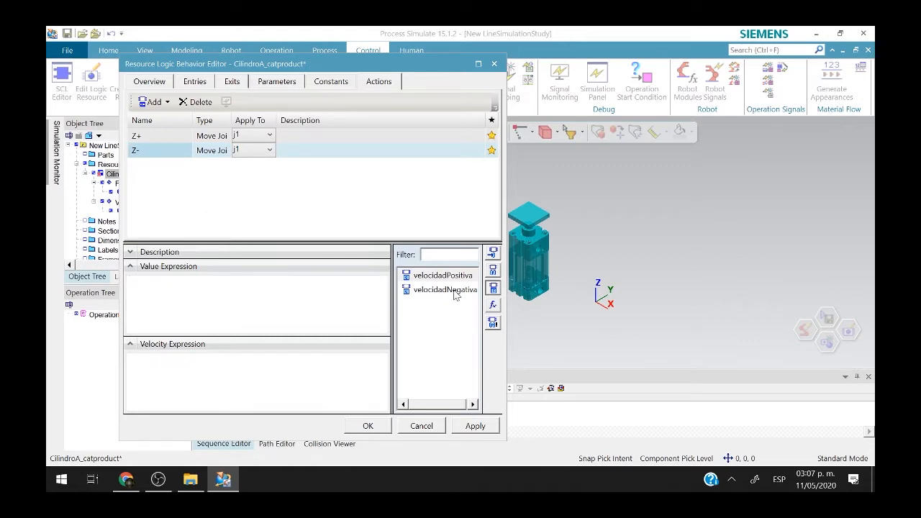
{"action": "left_click", "coordinate": [492, 255]}
{"action": "left_click_drag", "start_coordinate": [419, 291], "coordinate": [240, 307]}
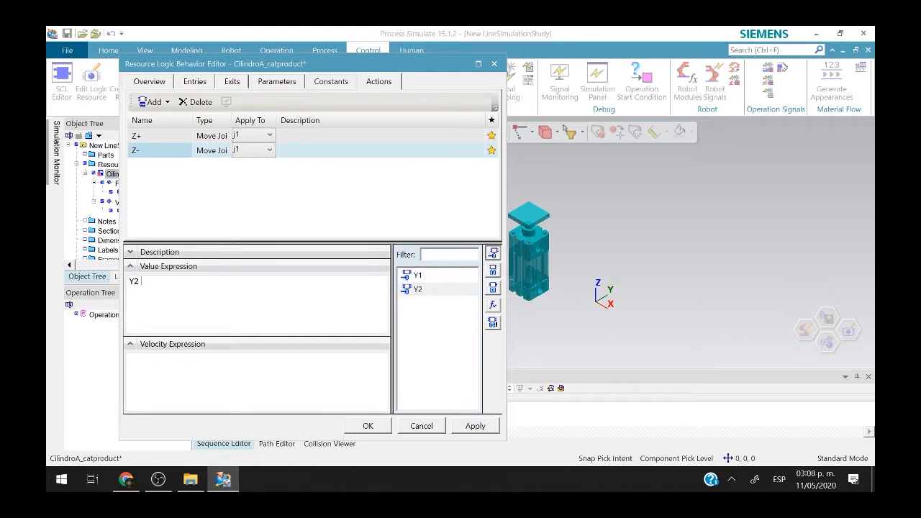
{"action": "left_click", "coordinate": [493, 288]}
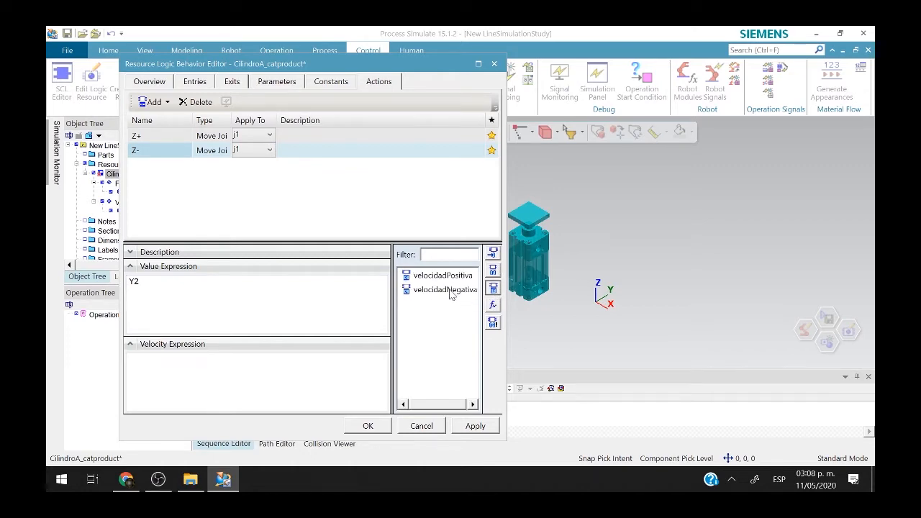
{"action": "left_click_drag", "start_coordinate": [450, 294], "coordinate": [294, 370]}
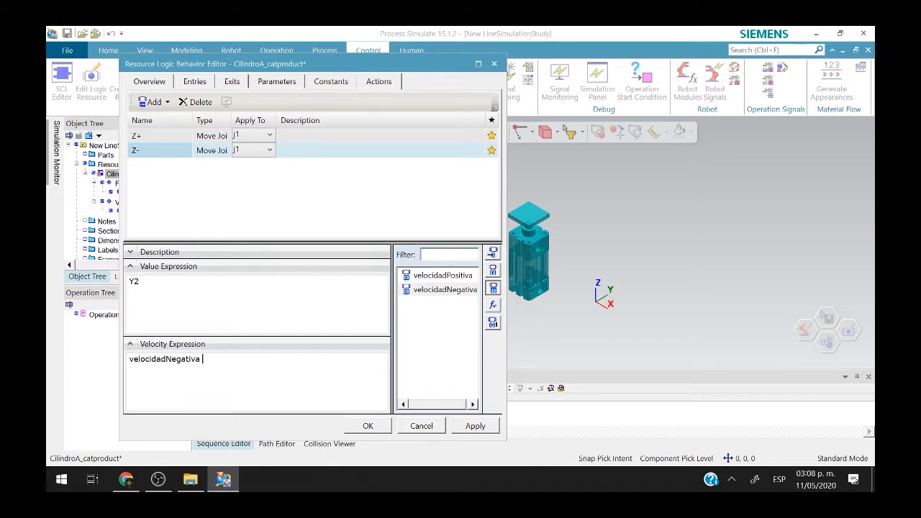
{"action": "left_click", "coordinate": [368, 426]}
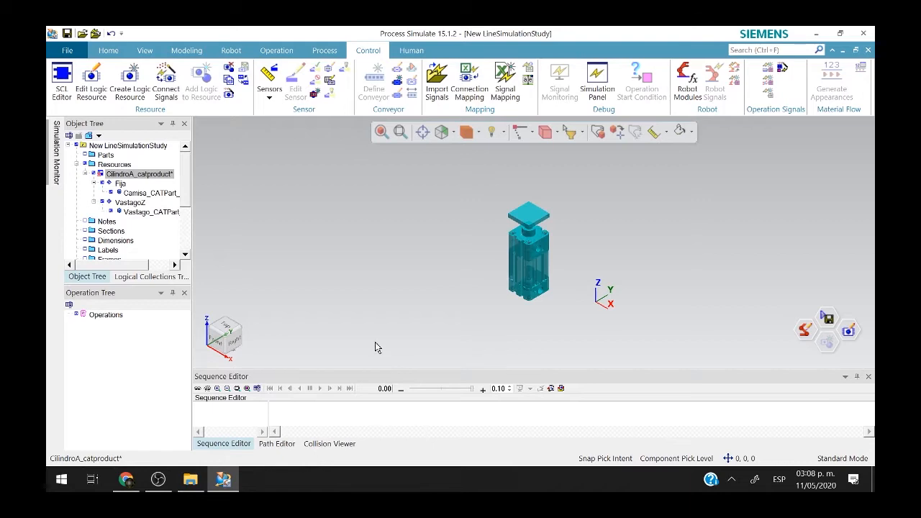
{"action": "left_click", "coordinate": [375, 332]}
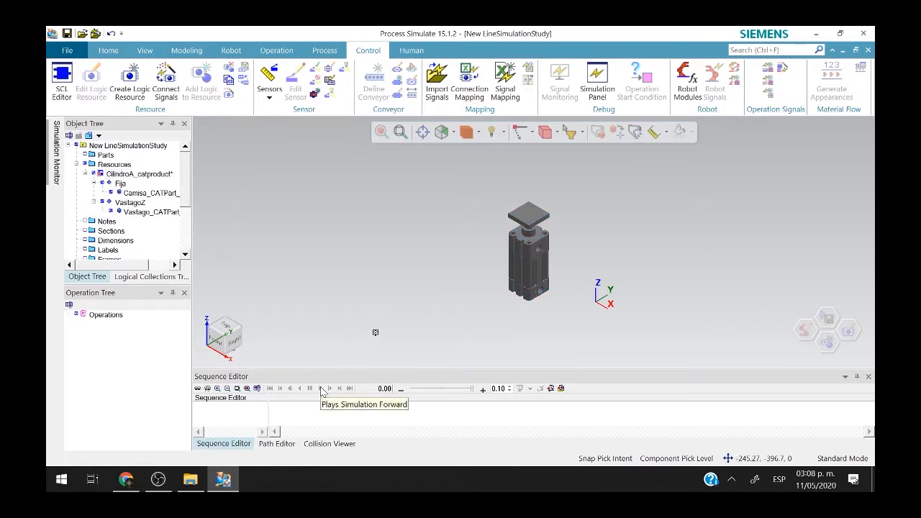
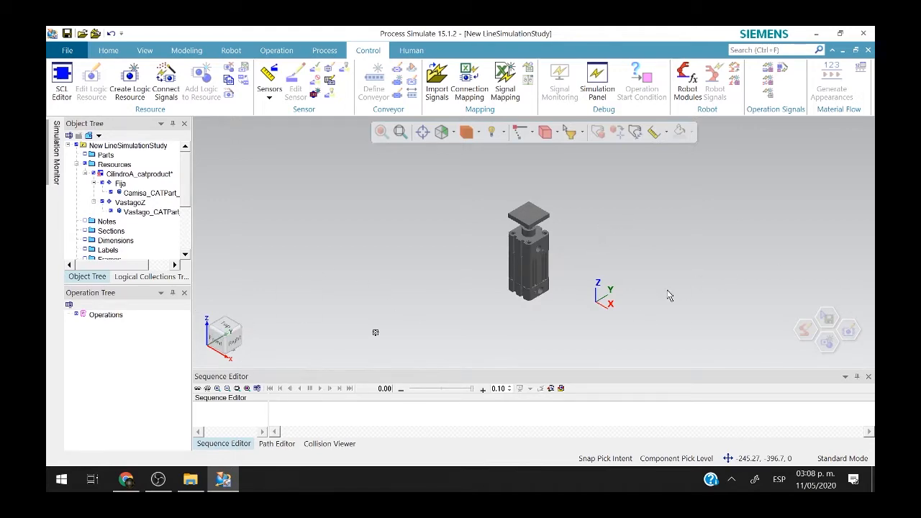
Auto-create BOOL signals for CilindroA's Y1, Y2, SIC and SFC ports and review the creation log.
{"action": "left_click", "coordinate": [542, 250]}
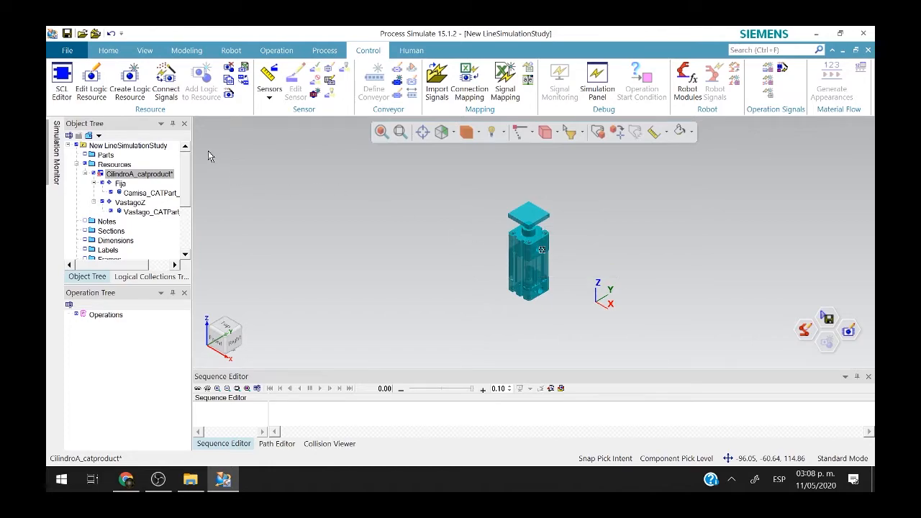
{"action": "left_click", "coordinate": [165, 83]}
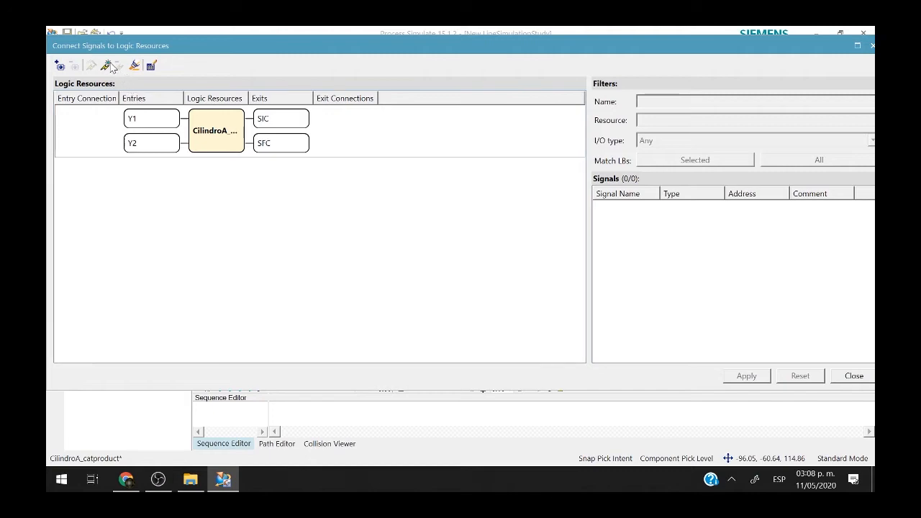
{"action": "left_click", "coordinate": [140, 108]}
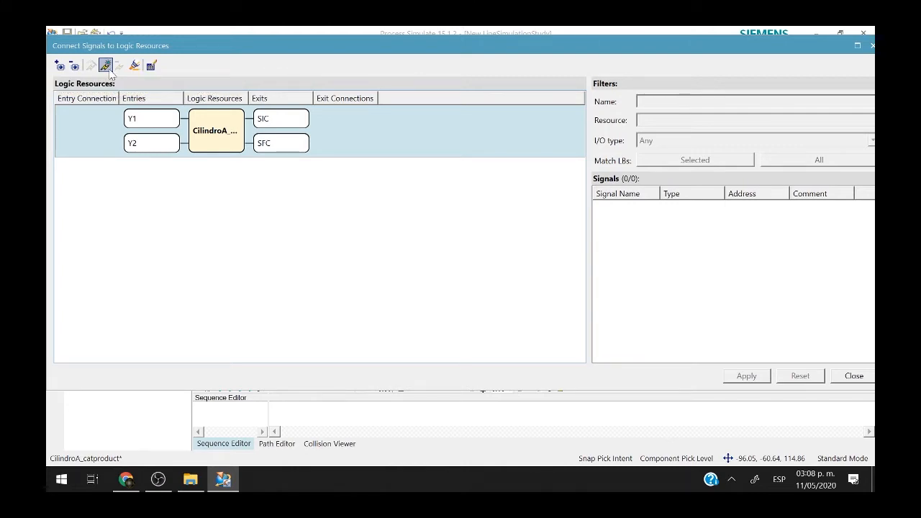
{"action": "left_click", "coordinate": [107, 68]}
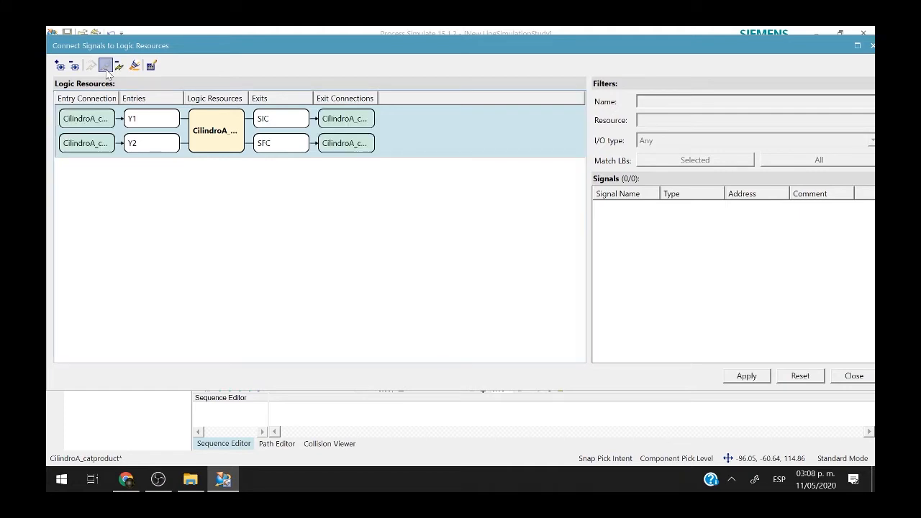
{"action": "left_click", "coordinate": [748, 376]}
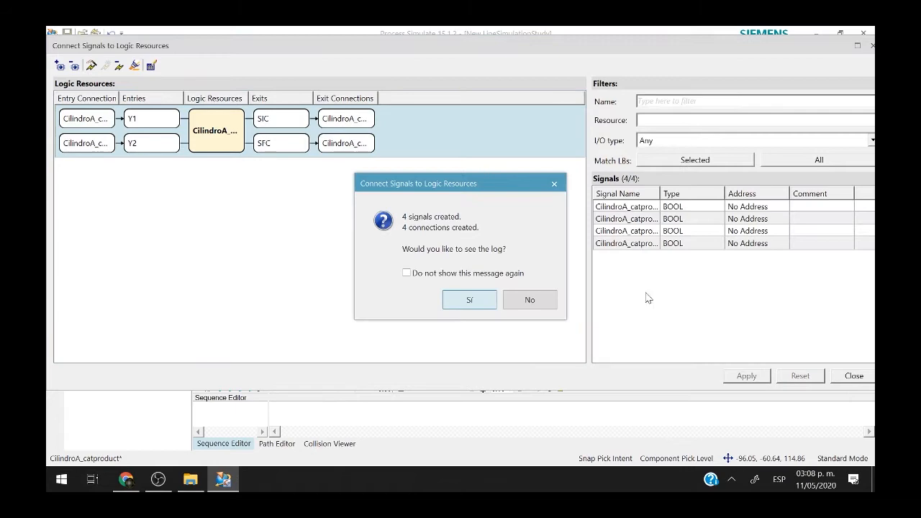
{"action": "left_click", "coordinate": [470, 300]}
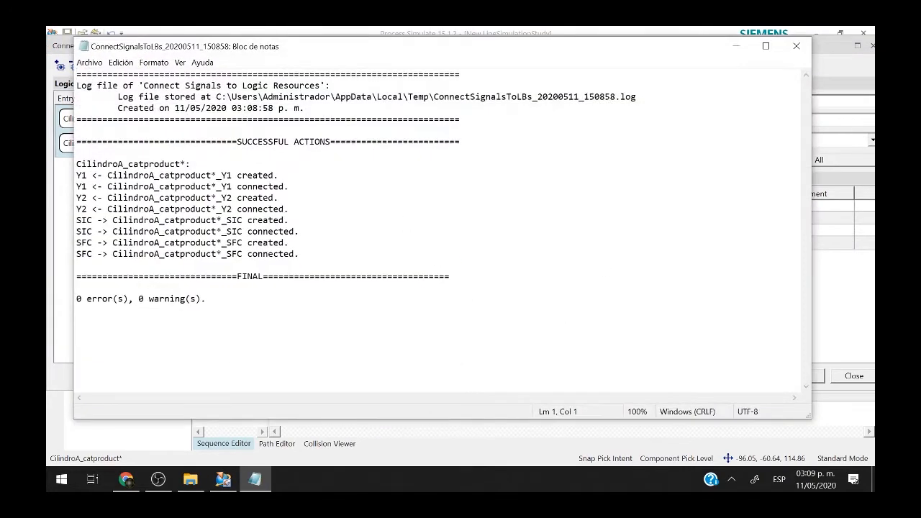
{"action": "left_click", "coordinate": [796, 45]}
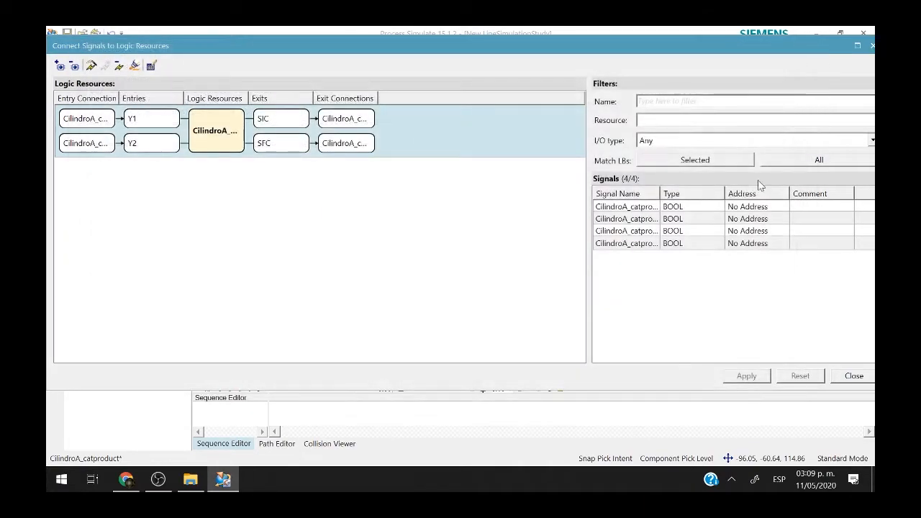
{"action": "left_click", "coordinate": [855, 377]}
{"action": "left_click", "coordinate": [351, 267]}
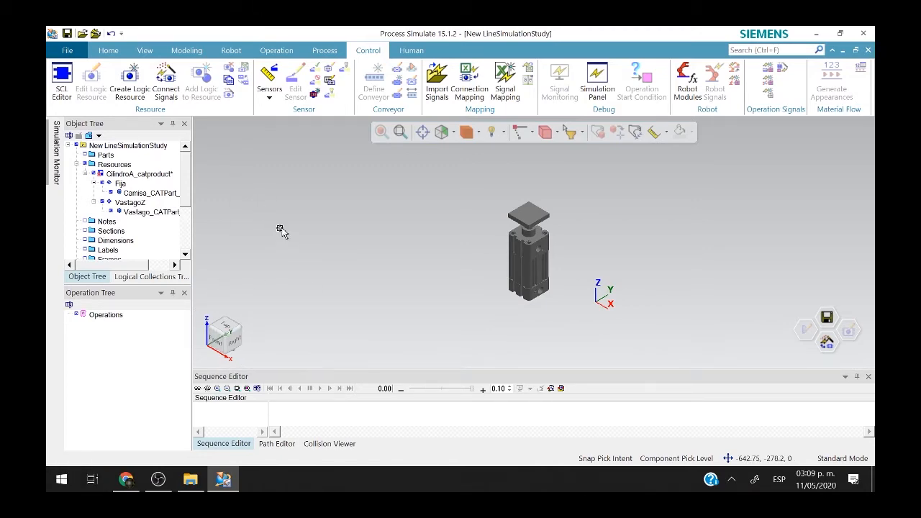
Switch the screen layout to Advanced Simulation from the View tab's Layout Manager.
{"action": "left_click", "coordinate": [144, 51]}
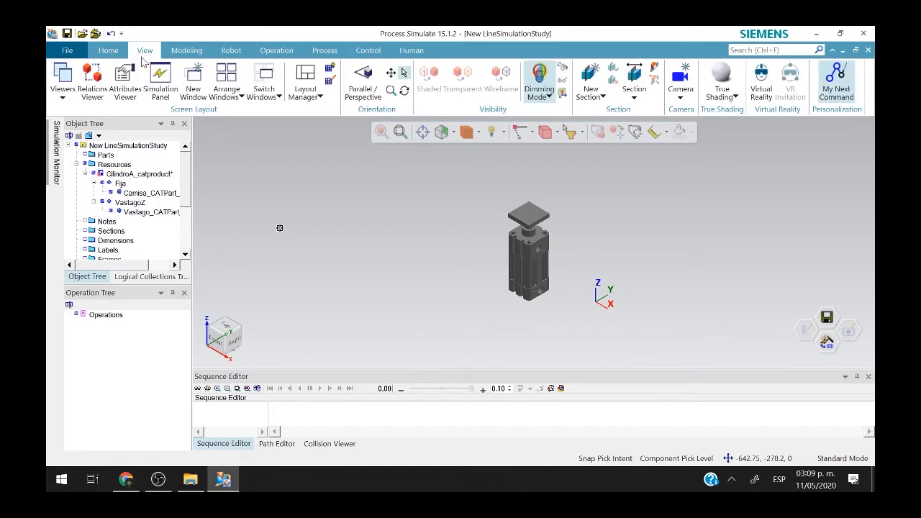
{"action": "left_click", "coordinate": [308, 79]}
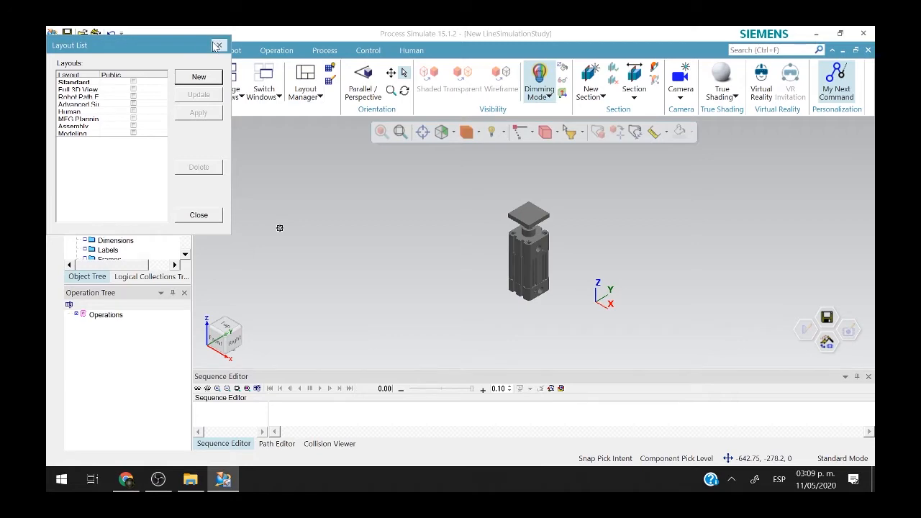
{"action": "left_click", "coordinate": [218, 46]}
{"action": "left_click", "coordinate": [317, 97]}
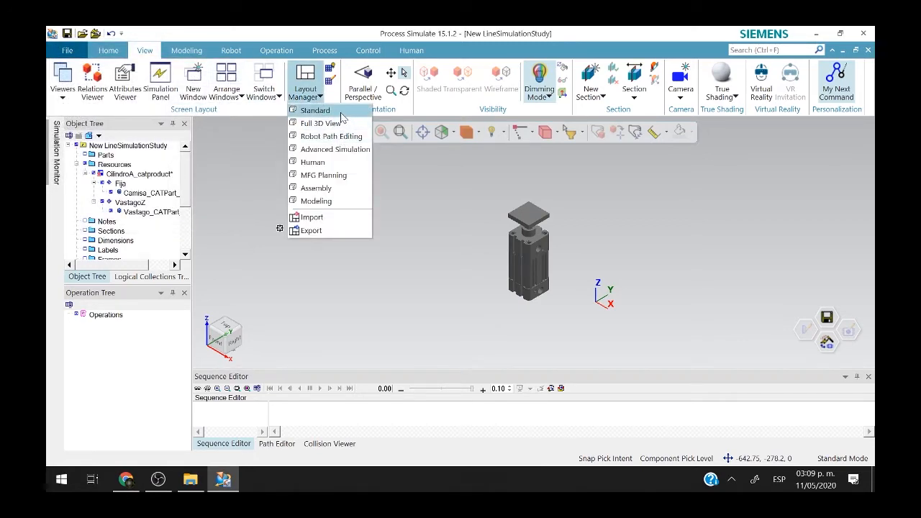
{"action": "left_click", "coordinate": [335, 149]}
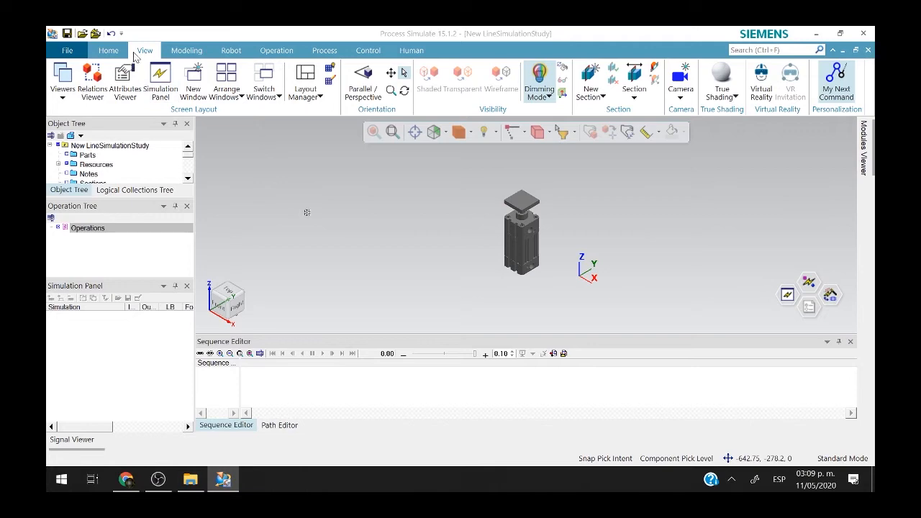
{"action": "left_click", "coordinate": [108, 52]}
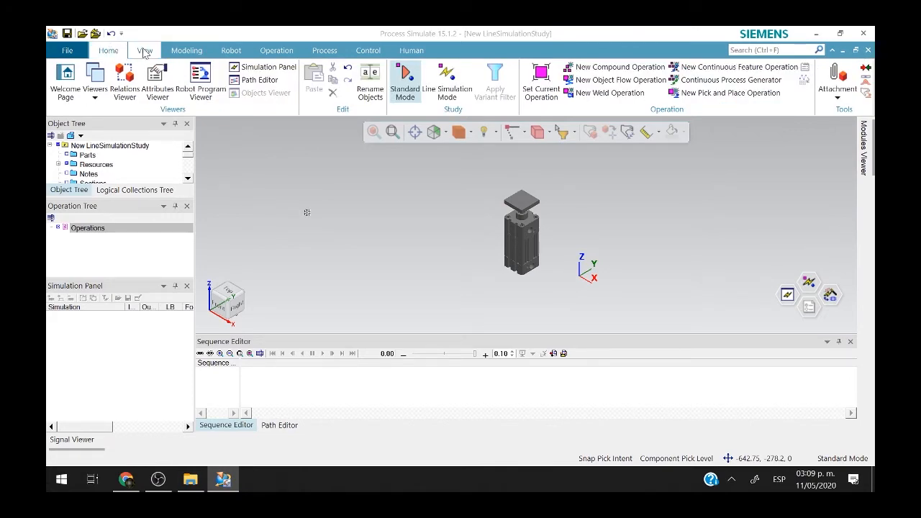
{"action": "left_click", "coordinate": [144, 50]}
{"action": "left_click", "coordinate": [108, 50]}
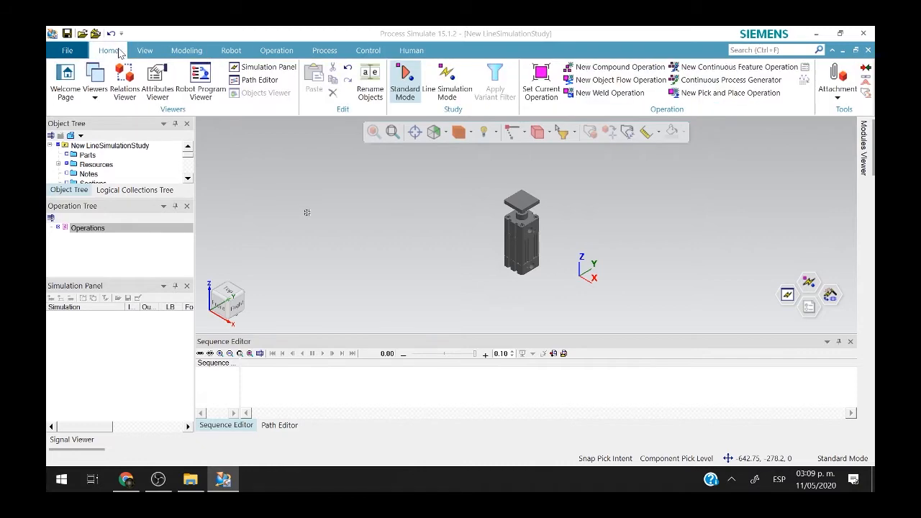
{"action": "left_click", "coordinate": [348, 249]}
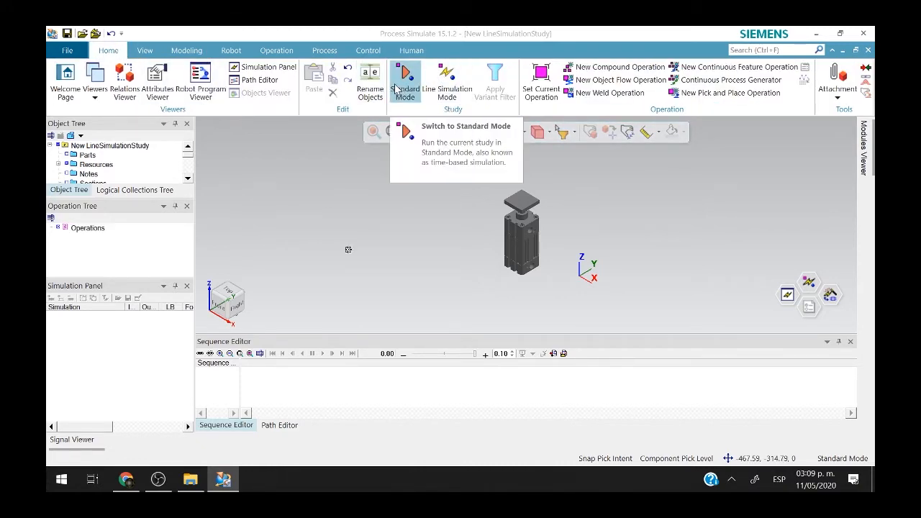
Switch to Line Simulation Mode, saving the study as Cilindro in Escritorio > Proyecto1.
{"action": "left_click", "coordinate": [454, 85]}
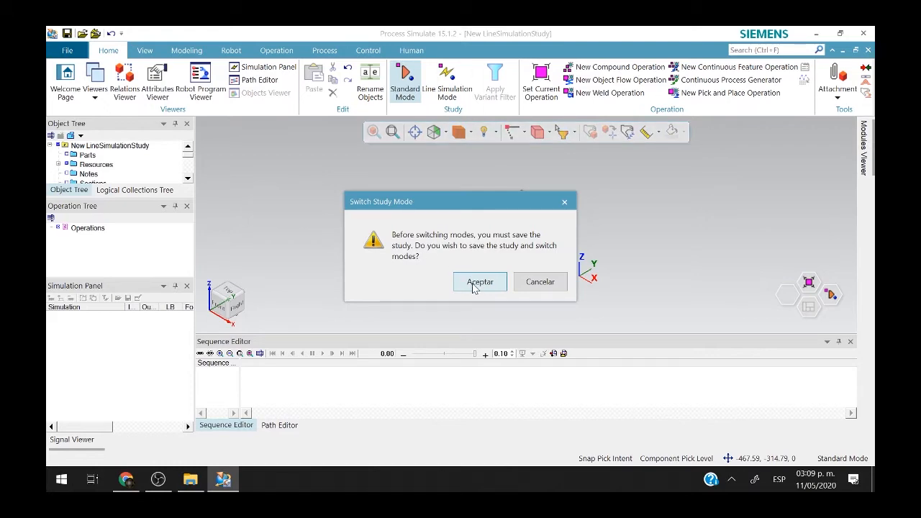
{"action": "left_click", "coordinate": [478, 283]}
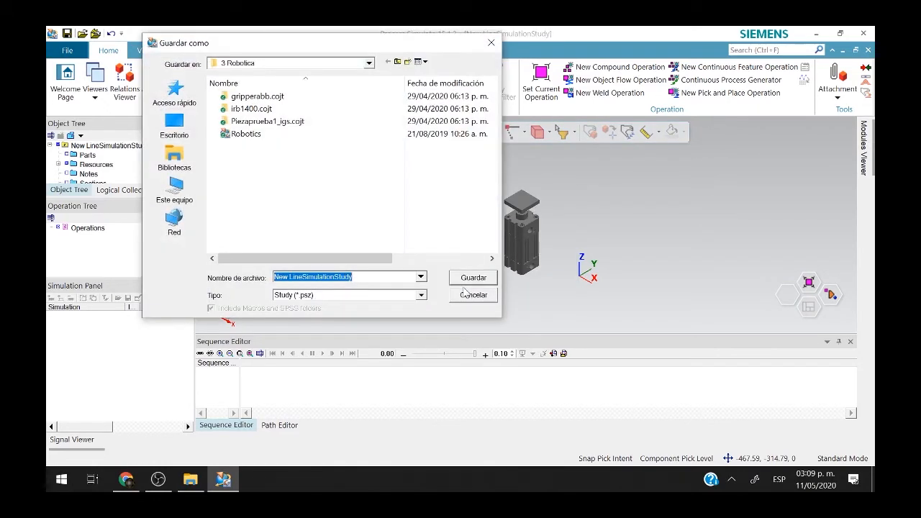
{"action": "left_click", "coordinate": [176, 124]}
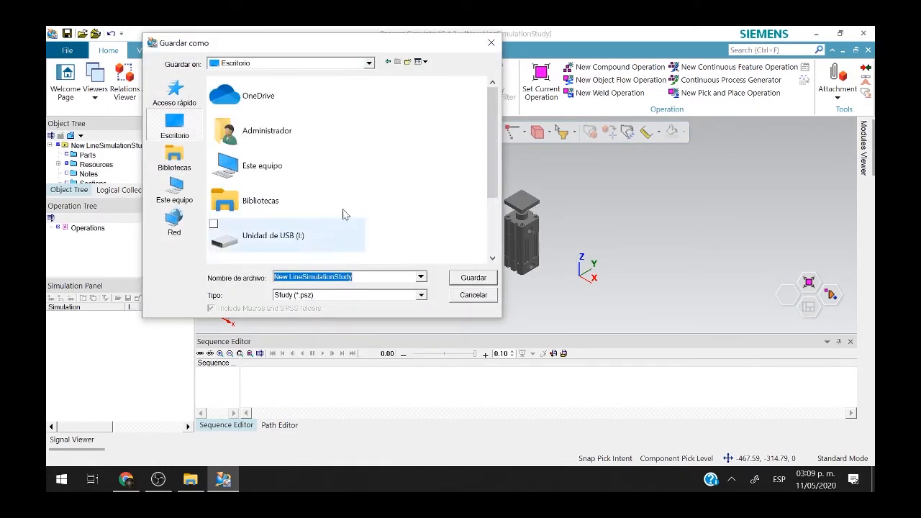
{"action": "scroll", "coordinate": [264, 164], "scroll_direction": "down", "scroll_amount": 3}
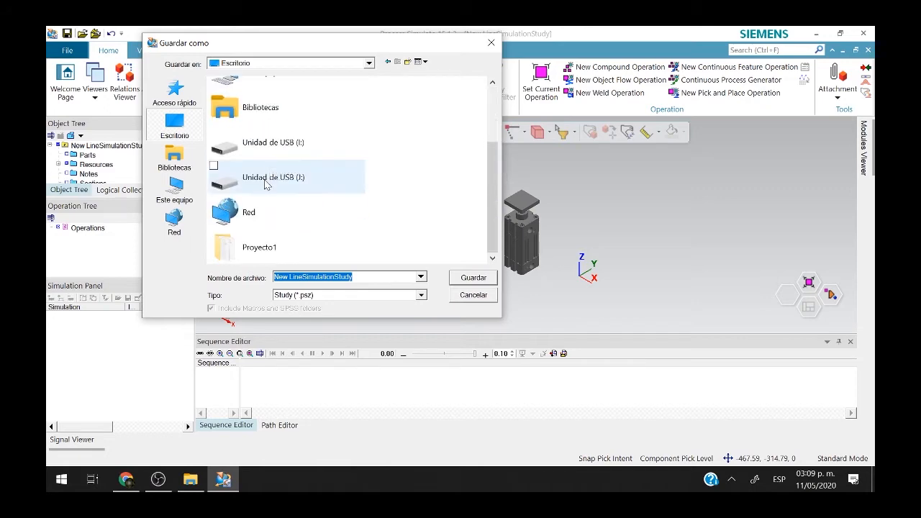
{"action": "double_click", "coordinate": [277, 245]}
{"action": "left_click", "coordinate": [331, 277]}
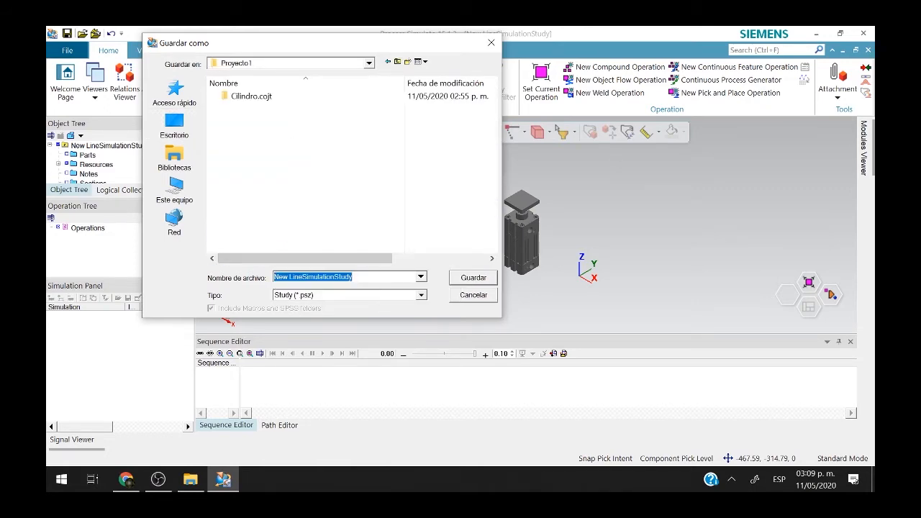
{"action": "type", "text": "Cilindro"}
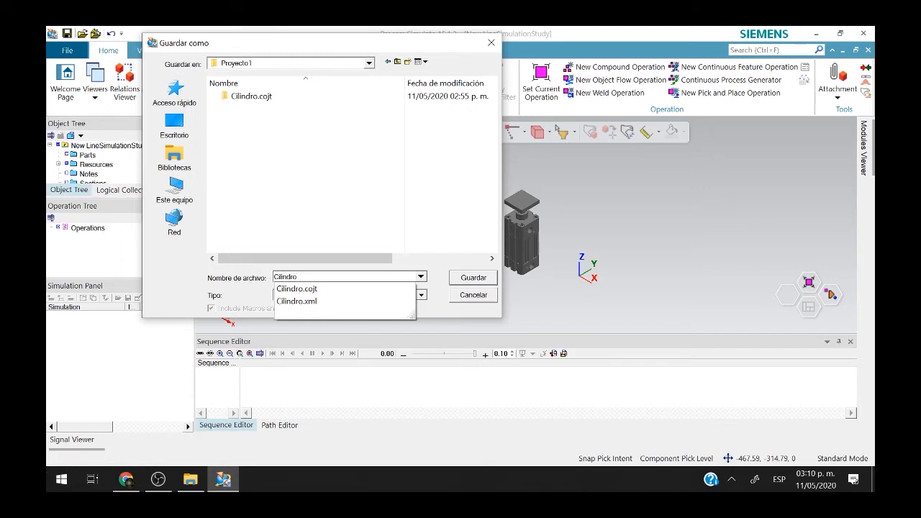
{"action": "key", "text": "Return"}
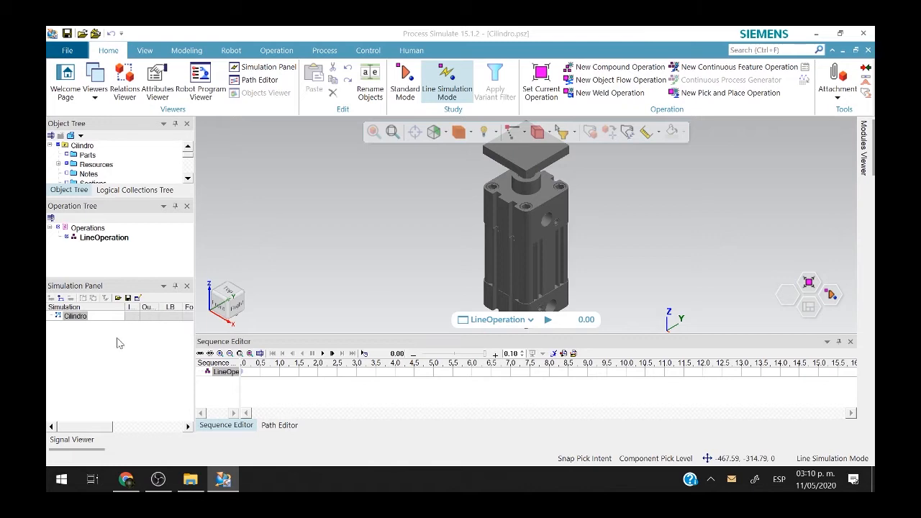
Show the Signal Viewer table and sort the signals by name.
{"action": "left_click", "coordinate": [99, 440]}
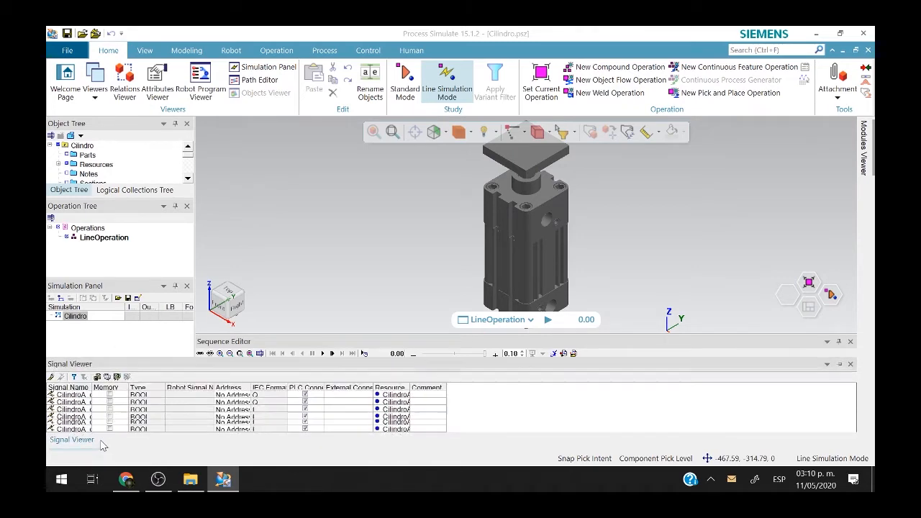
{"action": "left_click", "coordinate": [75, 318]}
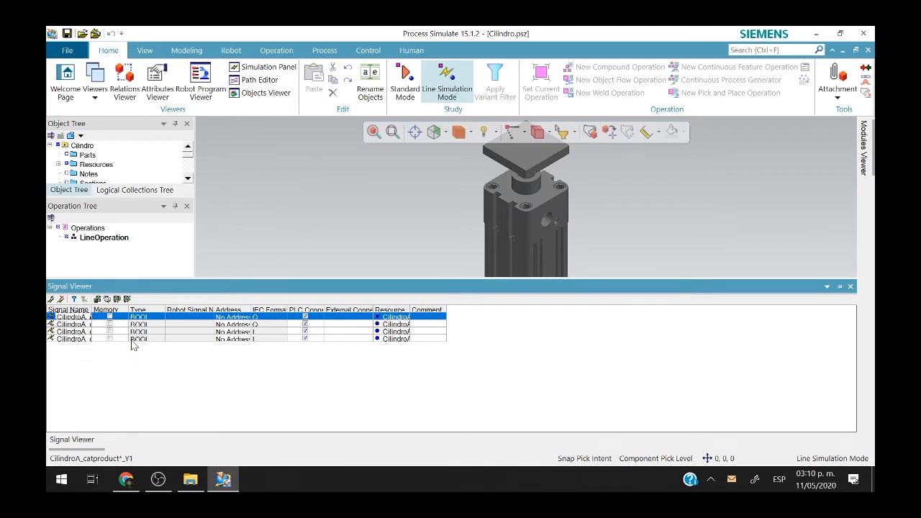
{"action": "left_click", "coordinate": [191, 344]}
{"action": "left_click", "coordinate": [195, 311]}
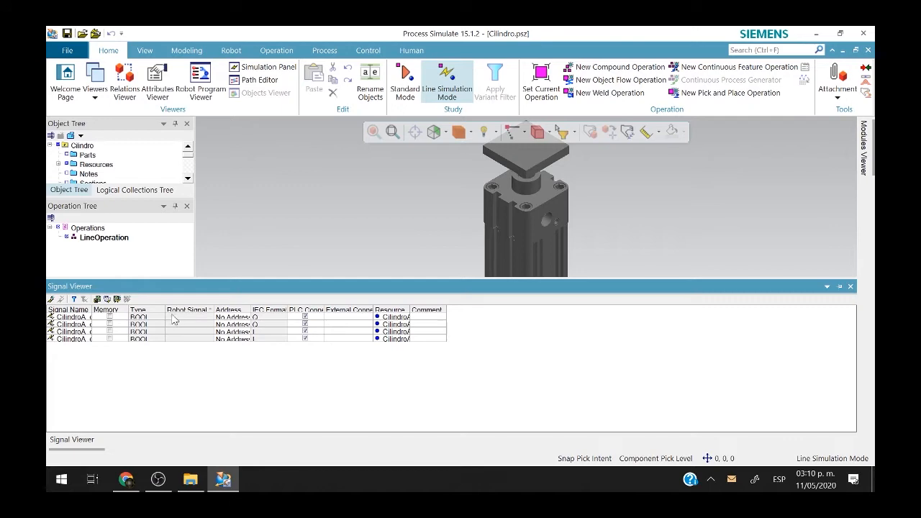
Assign IEC addresses 0.0 to Y1, 0.1 to Y2, 0.0 to SIC and 0.1 to SFC.
{"action": "left_click", "coordinate": [242, 318]}
{"action": "left_click_drag", "start_coordinate": [242, 318], "coordinate": [214, 318]}
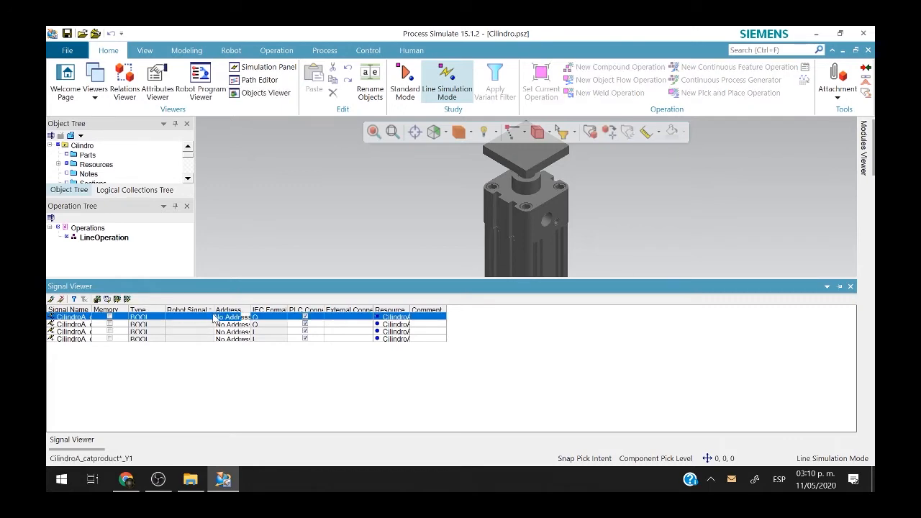
{"action": "key", "text": "BackSpace"}
{"action": "key", "text": "Down"}
{"action": "type", "text": "0."}
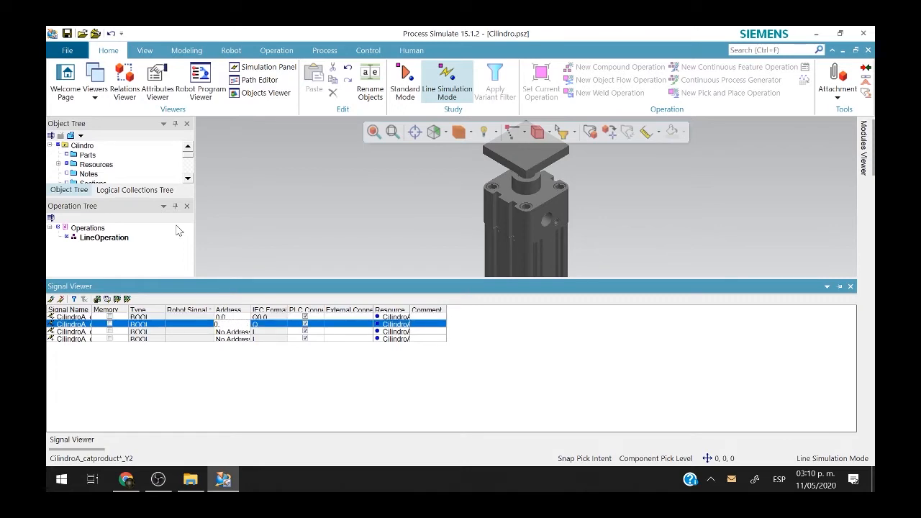
{"action": "type", "text": "1"}
{"action": "key", "text": "Down"}
{"action": "type", "text": "0.0"}
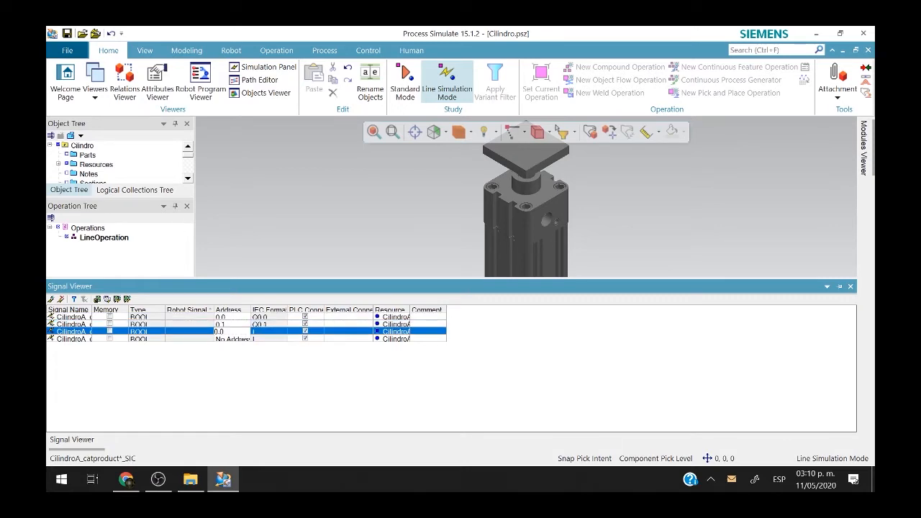
{"action": "key", "text": "Down"}
{"action": "type", "text": "0."}
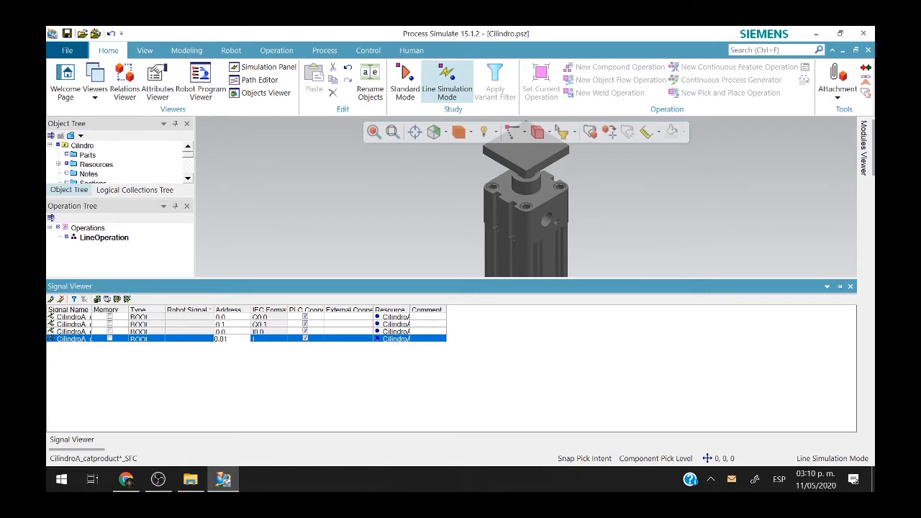
{"action": "key", "text": "Return"}
{"action": "left_click", "coordinate": [338, 346]}
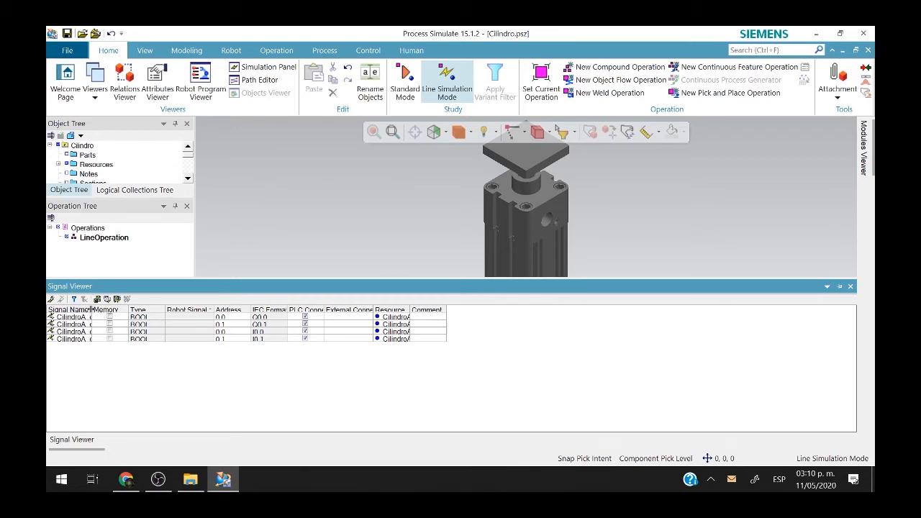
Widen the Signal Name column, verify the SIC and SFC addresses, and select all four signals.
{"action": "left_click_drag", "start_coordinate": [92, 310], "coordinate": [205, 310]}
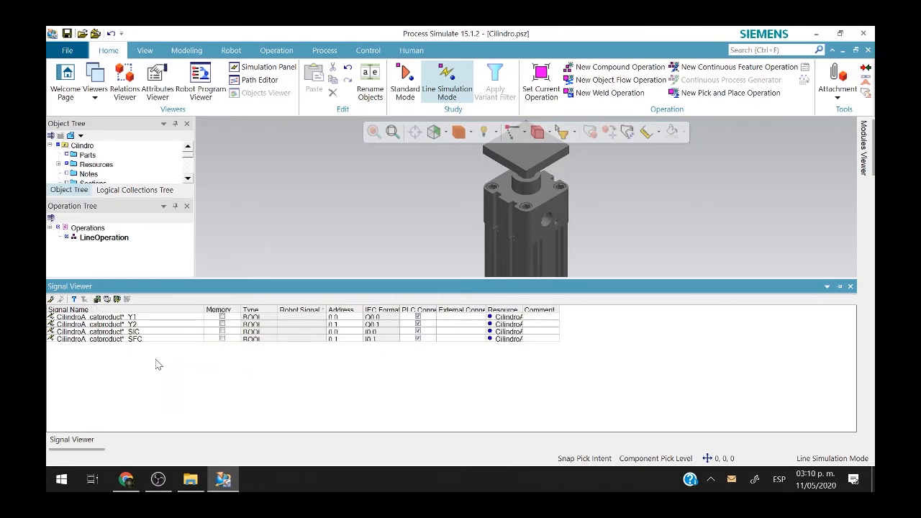
{"action": "left_click", "coordinate": [166, 332]}
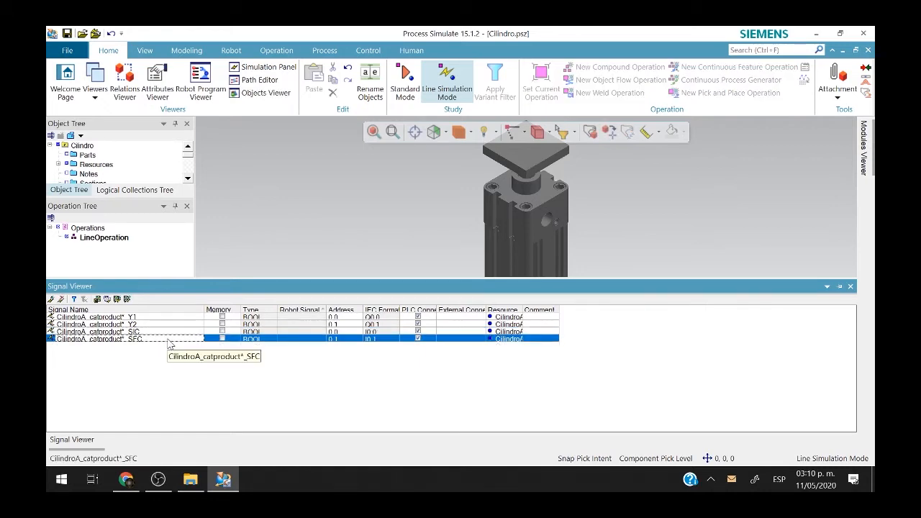
{"action": "left_click", "coordinate": [390, 333]}
{"action": "left_click", "coordinate": [390, 342]}
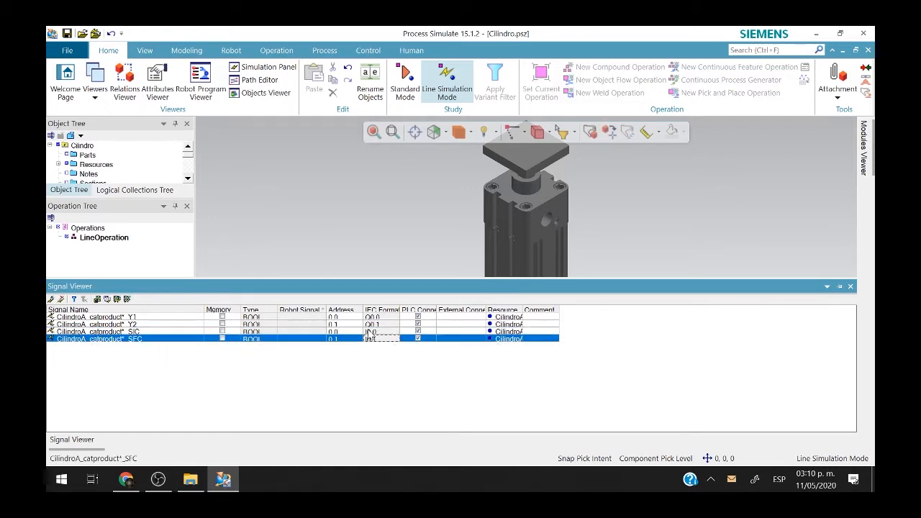
{"action": "left_click", "coordinate": [374, 333]}
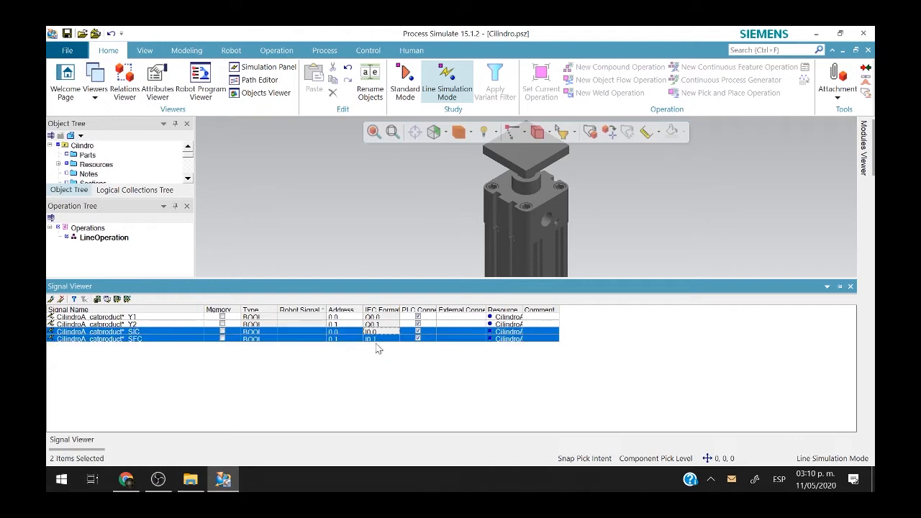
{"action": "left_click", "coordinate": [377, 340]}
{"action": "left_click", "coordinate": [377, 334]}
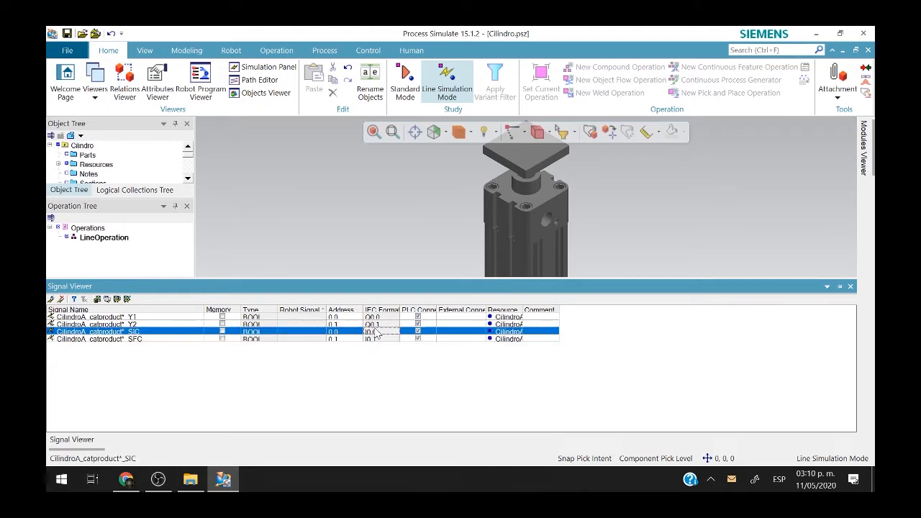
{"action": "left_click", "coordinate": [377, 339]}
{"action": "left_click", "coordinate": [377, 332]}
{"action": "left_click", "coordinate": [378, 339]}
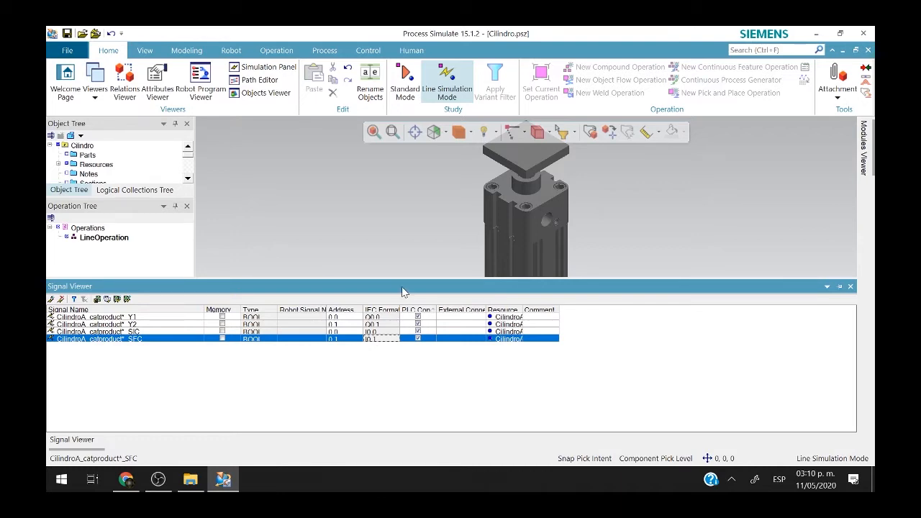
{"action": "left_click", "coordinate": [148, 272]}
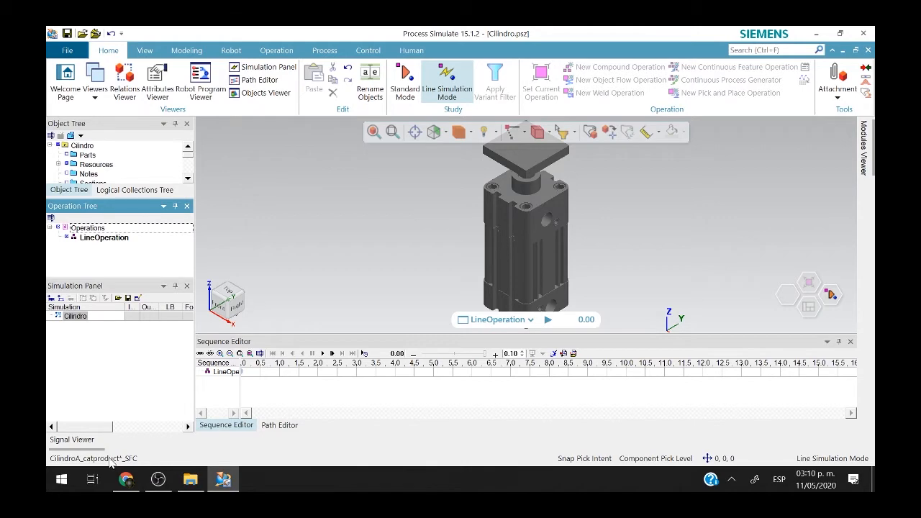
{"action": "left_click", "coordinate": [72, 439]}
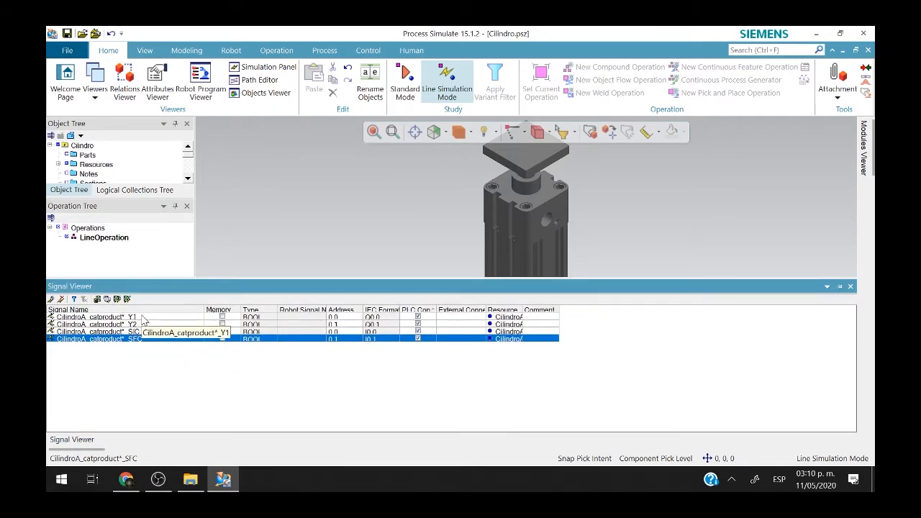
{"action": "left_click", "coordinate": [143, 319], "text": "shift"}
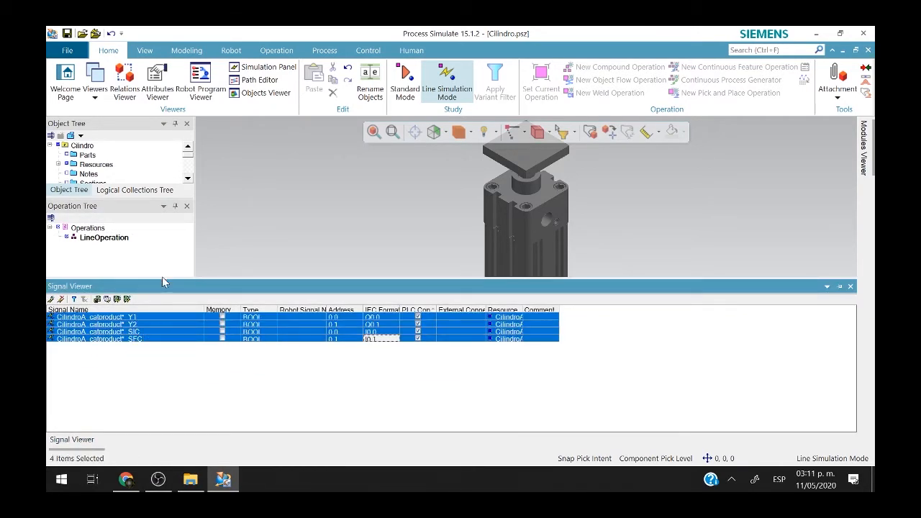
Add the four cylinder signals to the Simulation Panel and expand the Cilindro entry.
{"action": "left_click_drag", "start_coordinate": [167, 277], "coordinate": [160, 377]}
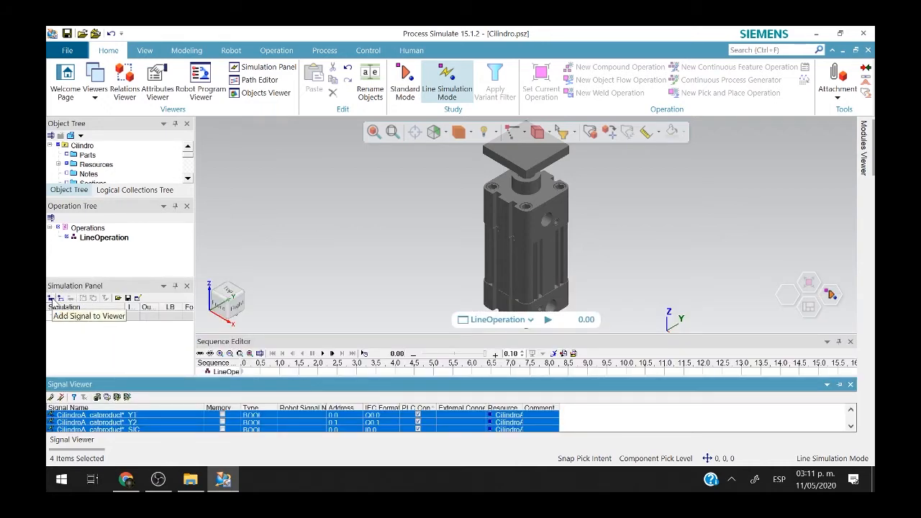
{"action": "left_click", "coordinate": [52, 301]}
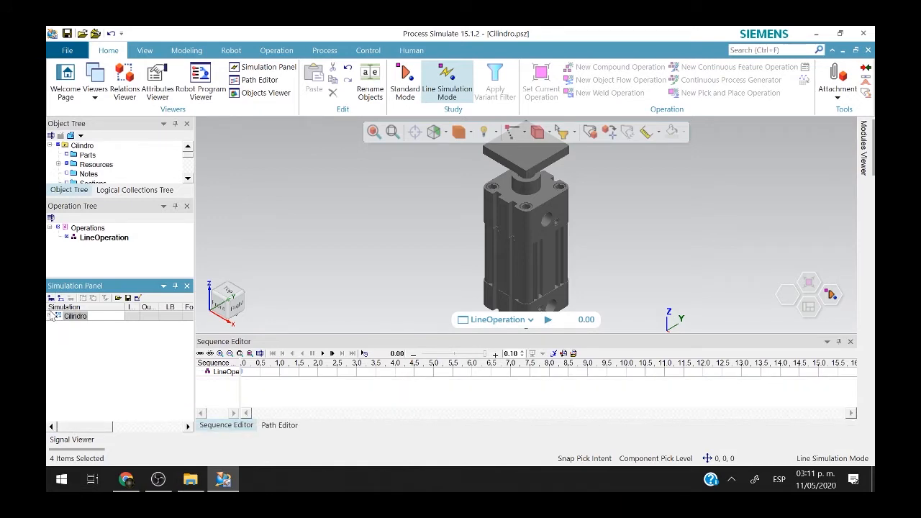
{"action": "left_click", "coordinate": [51, 316]}
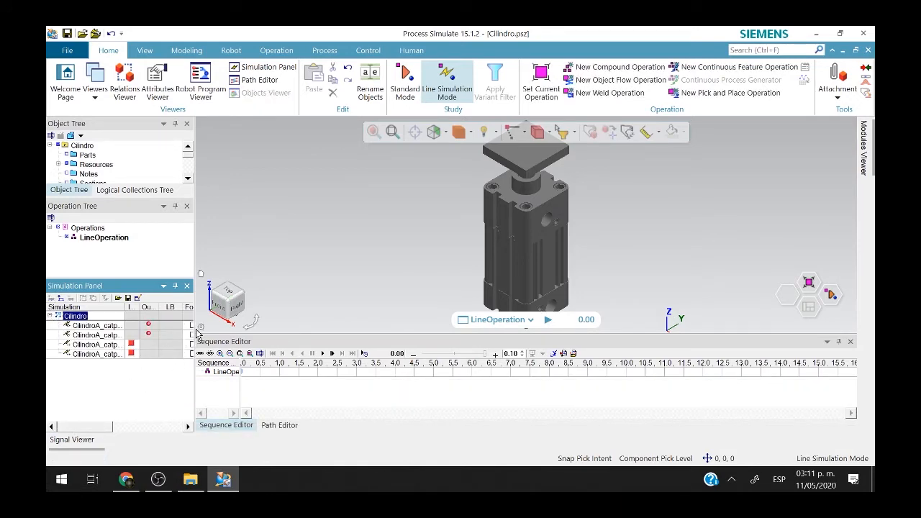
{"action": "left_click_drag", "start_coordinate": [193, 328], "coordinate": [248, 340]}
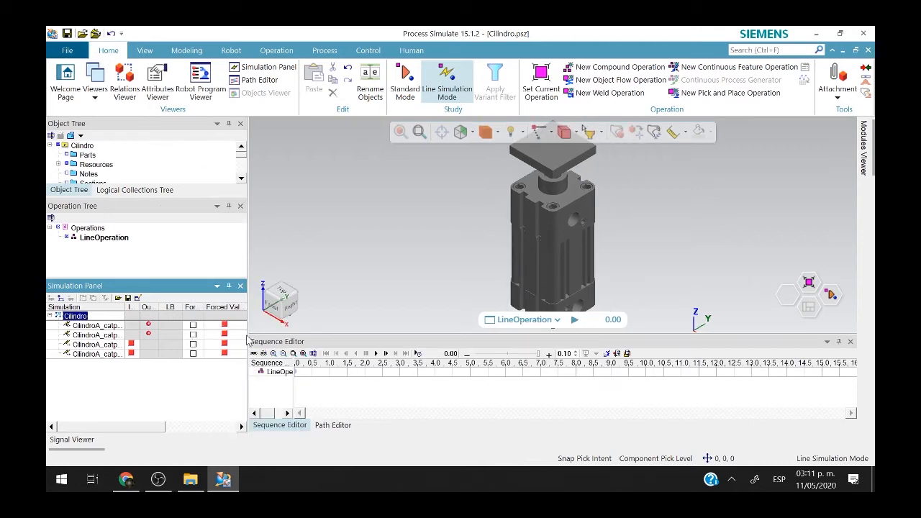
{"action": "scroll", "coordinate": [408, 283], "scroll_direction": "down", "scroll_amount": 3}
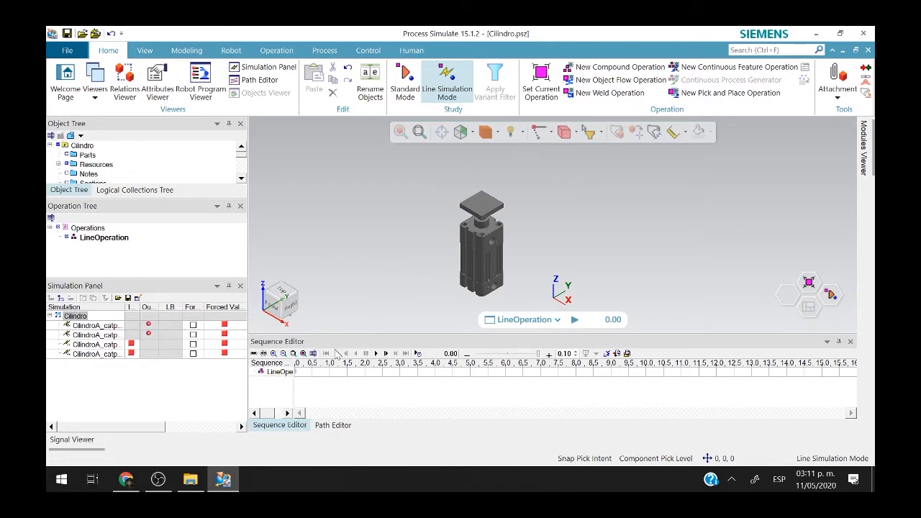
{"action": "left_click", "coordinate": [108, 239]}
Make LineOperation the current operation and start the line simulation.
{"action": "right_click", "coordinate": [108, 239]}
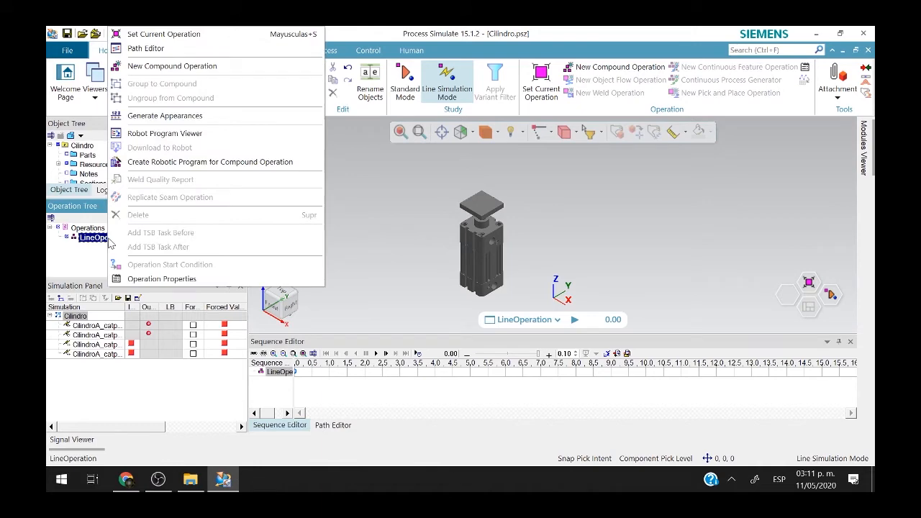
{"action": "left_click", "coordinate": [200, 36]}
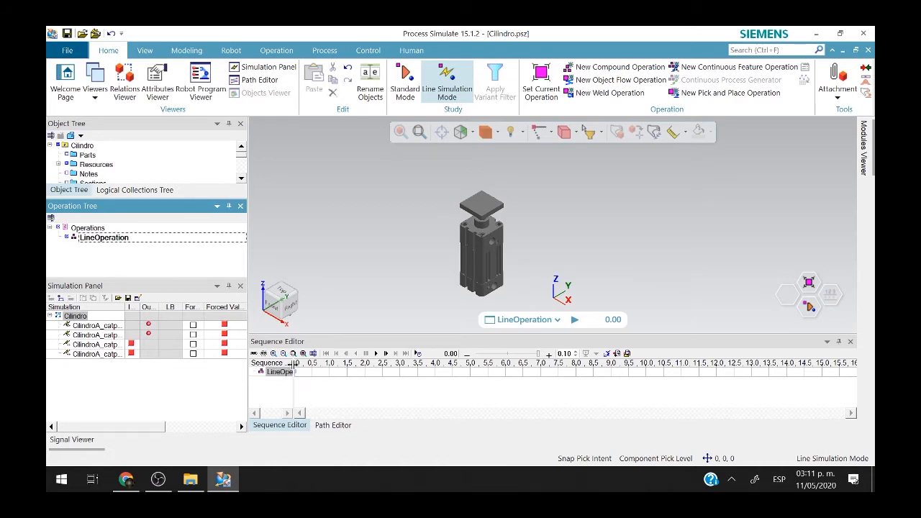
{"action": "left_click", "coordinate": [376, 356]}
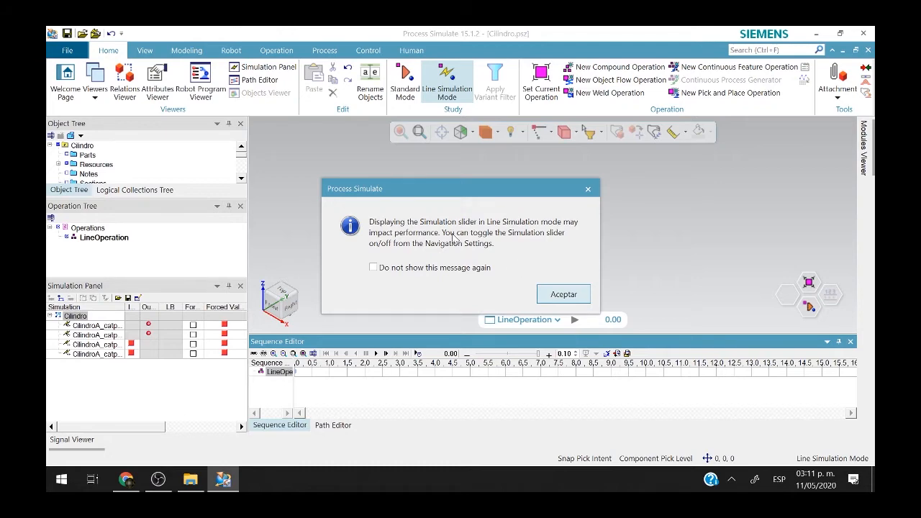
{"action": "left_click", "coordinate": [561, 294]}
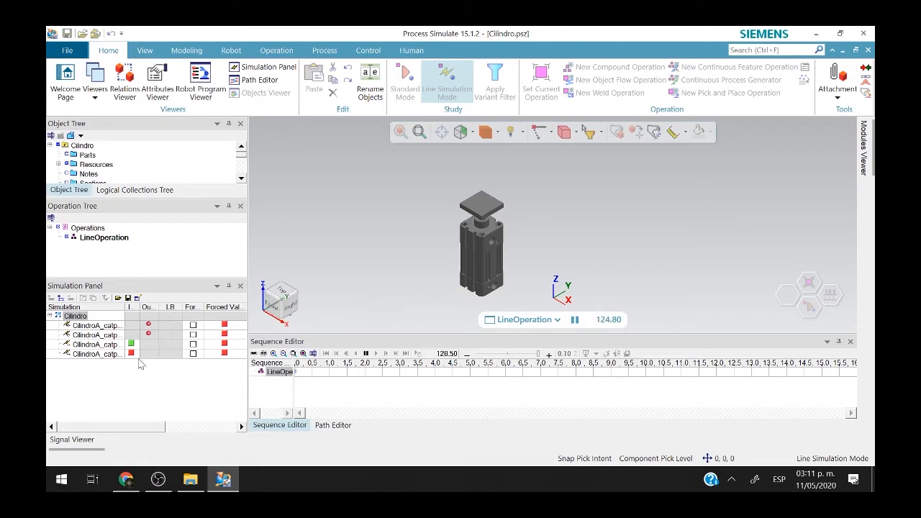
Enable forcing on the Y1 and Y2 signals in the Simulation Panel.
{"action": "double_click", "coordinate": [127, 312]}
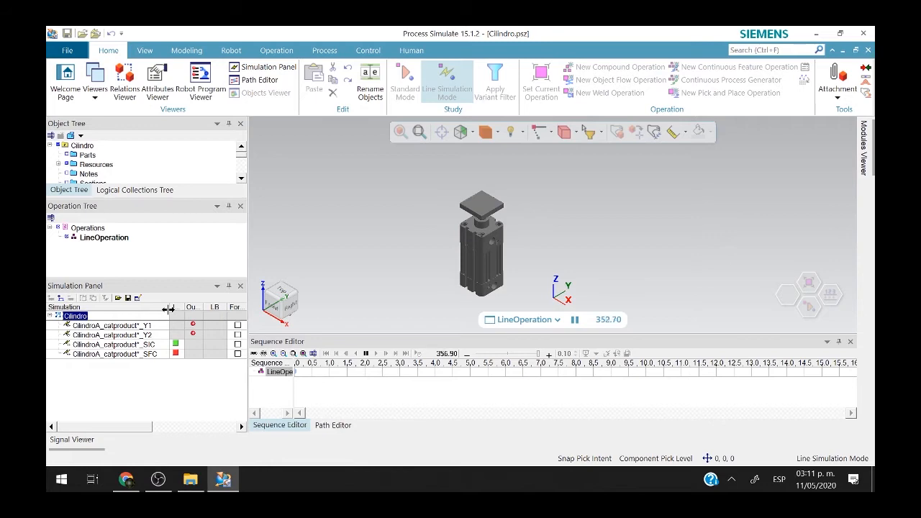
{"action": "left_click_drag", "start_coordinate": [169, 309], "coordinate": [155, 306]}
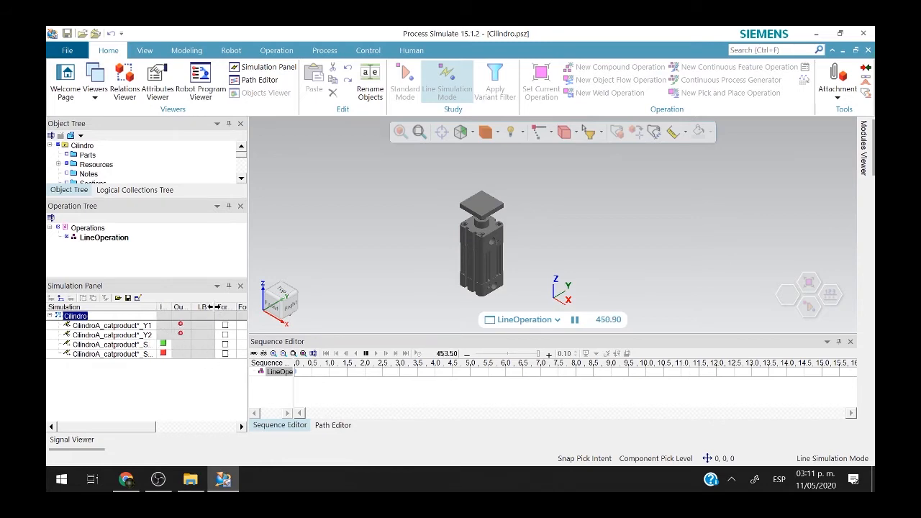
{"action": "left_click_drag", "start_coordinate": [214, 310], "coordinate": [192, 311]}
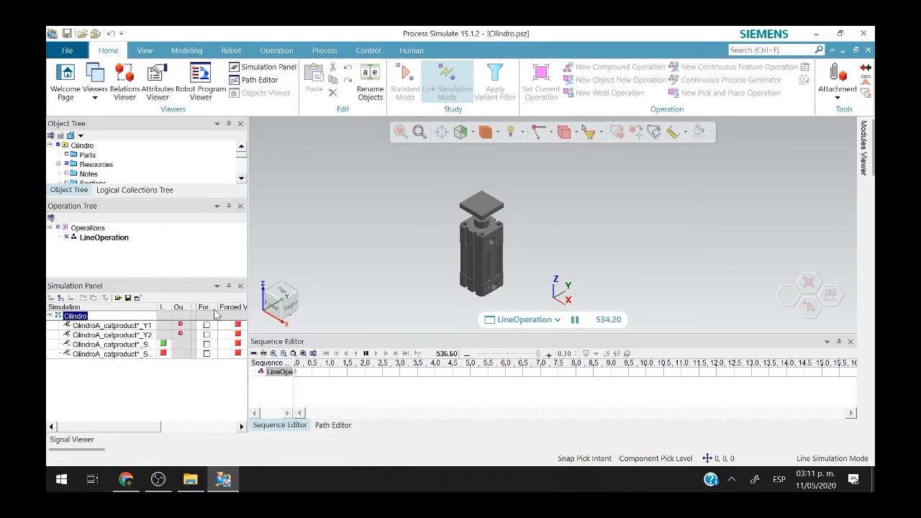
{"action": "left_click", "coordinate": [207, 325]}
{"action": "left_click", "coordinate": [207, 335]}
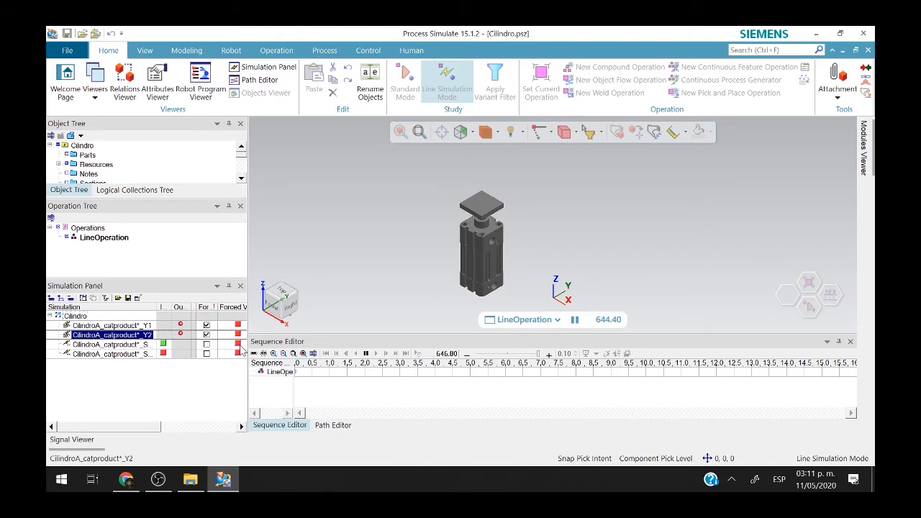
Toggle the Y1 and Y2 forced values to move the rod, then pause and rewind to 0.00.
{"action": "left_click", "coordinate": [140, 328]}
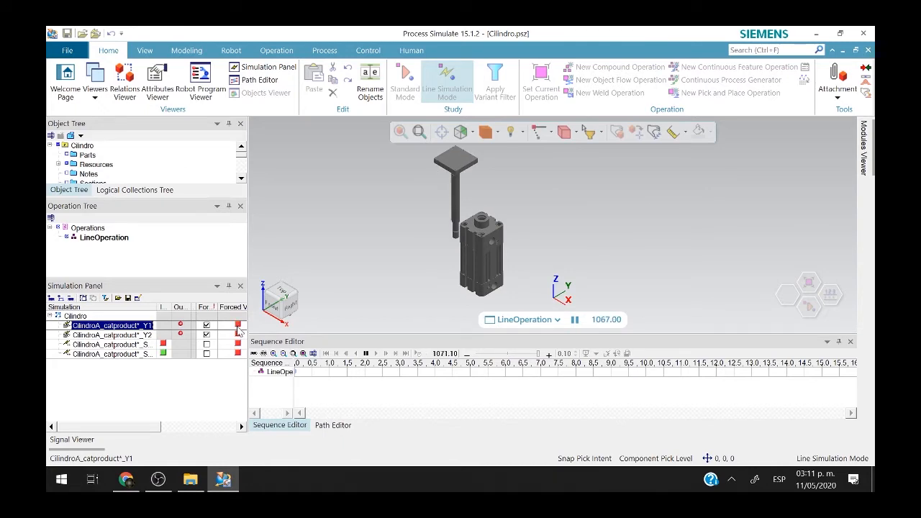
{"action": "left_click", "coordinate": [238, 334]}
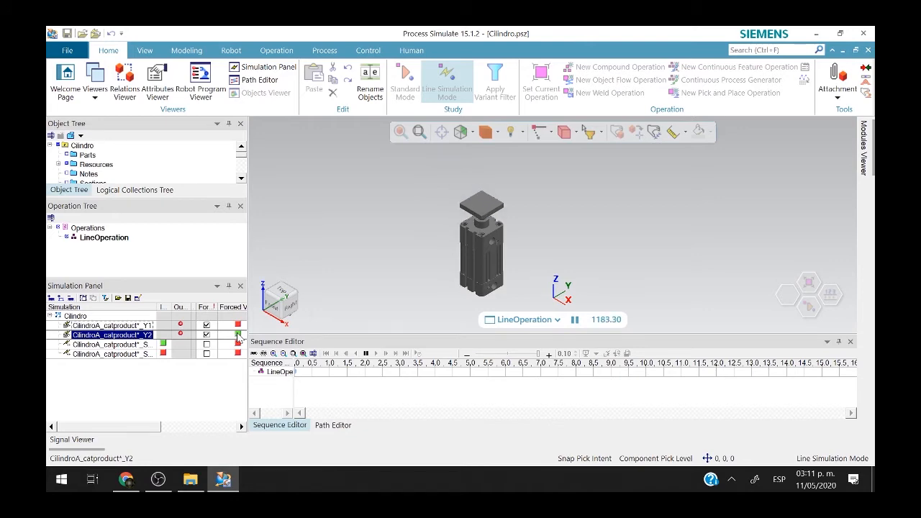
{"action": "left_click", "coordinate": [238, 325]}
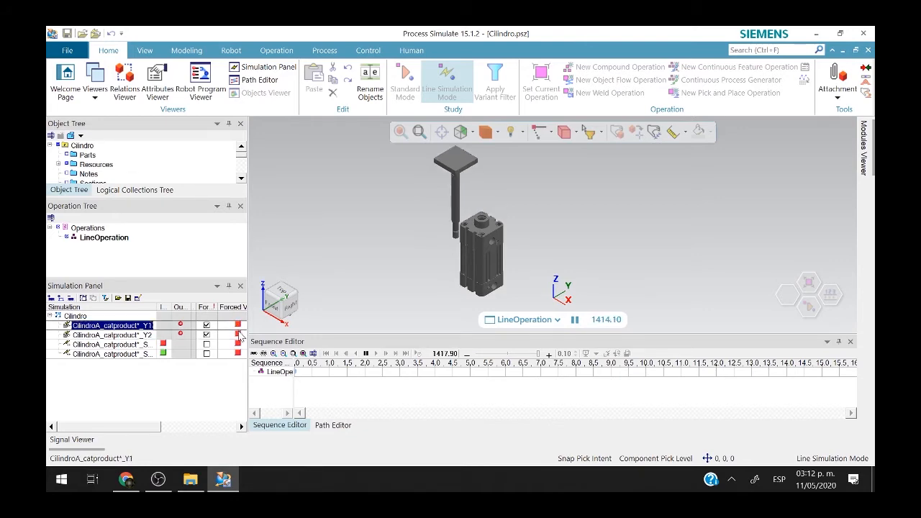
{"action": "left_click", "coordinate": [239, 334]}
{"action": "left_click", "coordinate": [348, 242]}
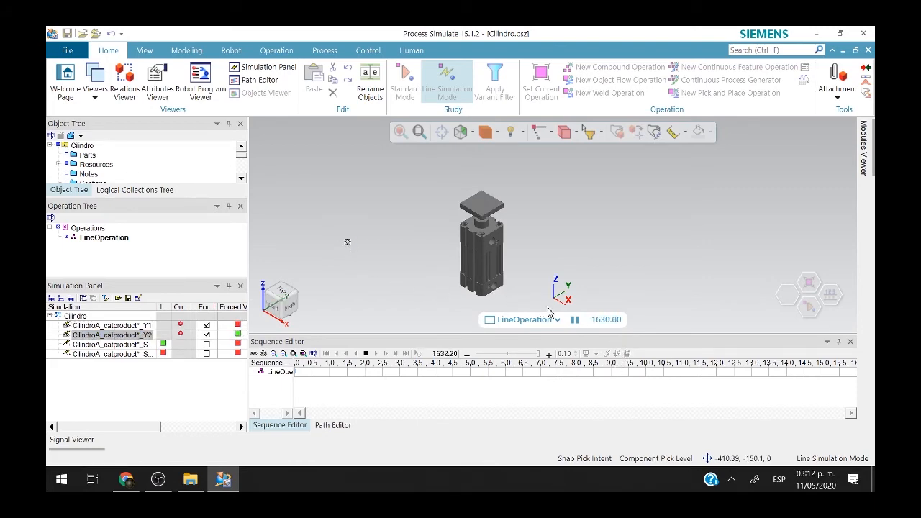
{"action": "left_click", "coordinate": [575, 321]}
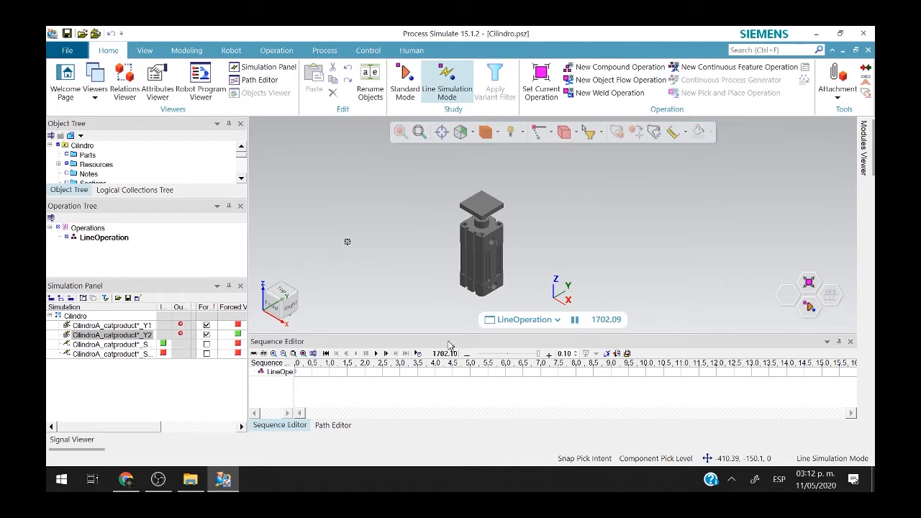
{"action": "left_click", "coordinate": [327, 354]}
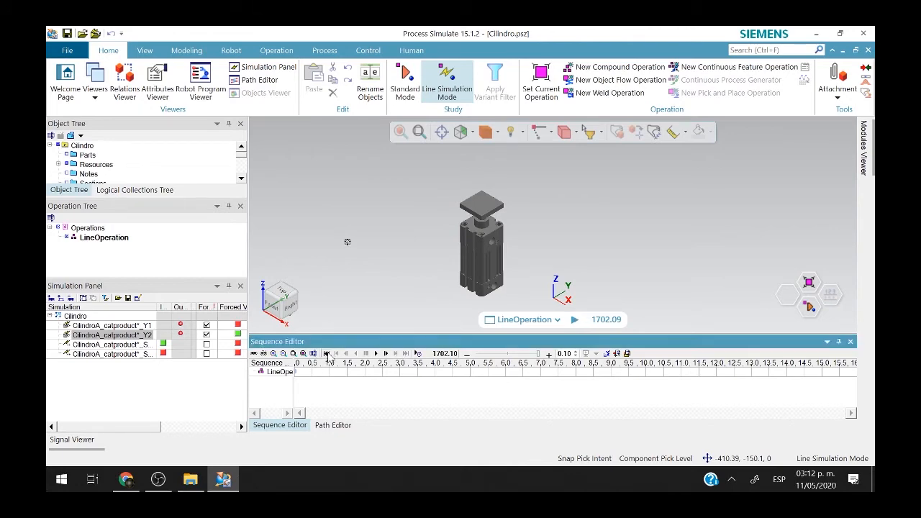
Open the Kinematics Editor for the CilindroA cylinder resource.
{"action": "left_click", "coordinate": [484, 260]}
{"action": "right_click", "coordinate": [484, 265]}
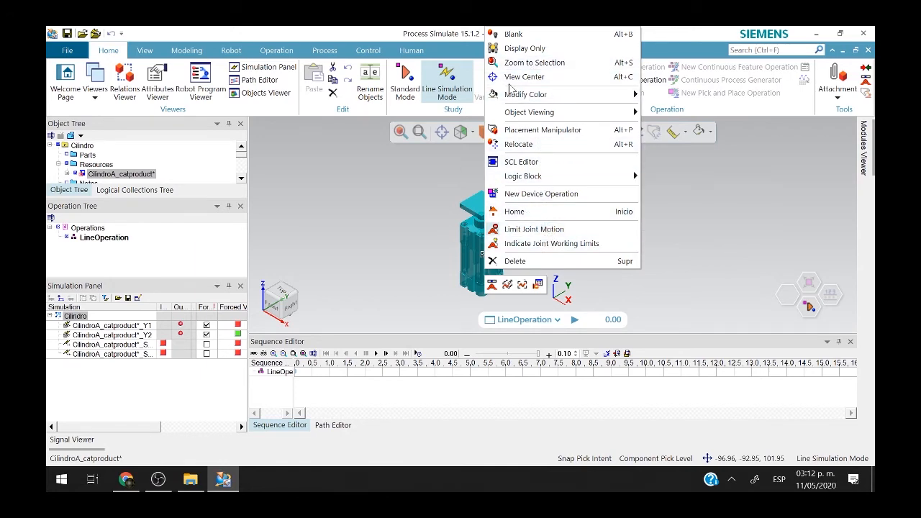
{"action": "left_click", "coordinate": [441, 187]}
{"action": "left_click", "coordinate": [480, 238]}
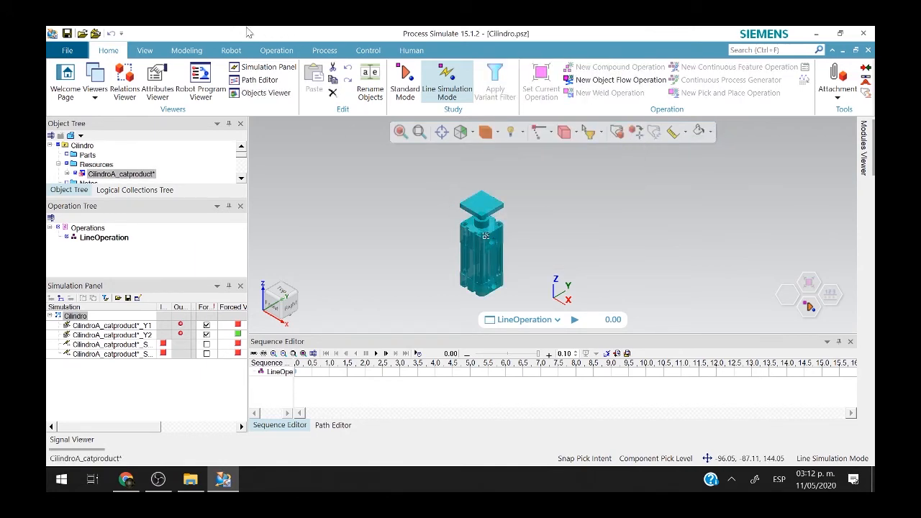
{"action": "left_click", "coordinate": [189, 51]}
{"action": "left_click", "coordinate": [695, 90]}
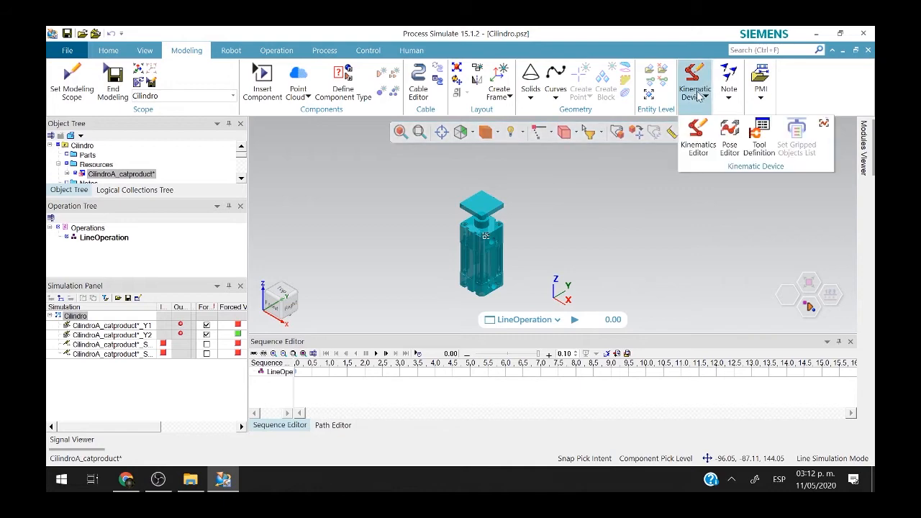
{"action": "left_click", "coordinate": [699, 136]}
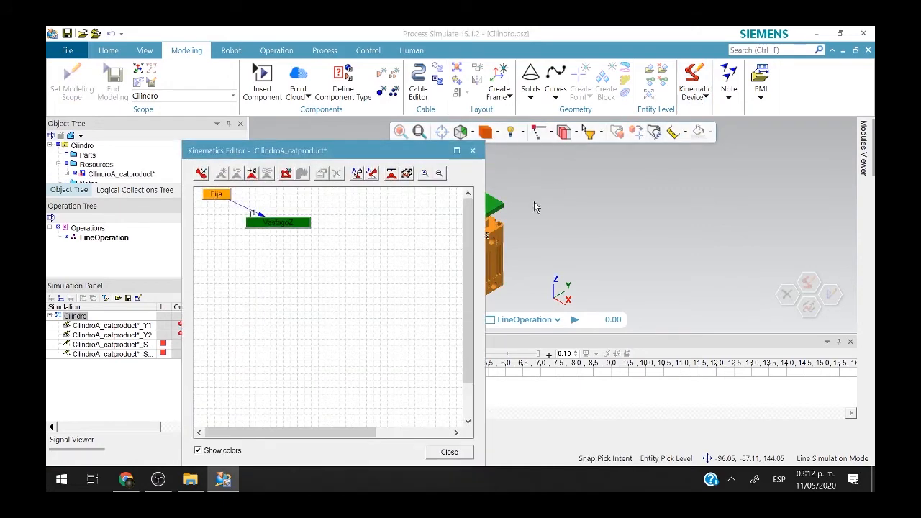
Change joint j1's axis end point X from -1.00 to 0 so it slides vertically.
{"action": "double_click", "coordinate": [260, 215]}
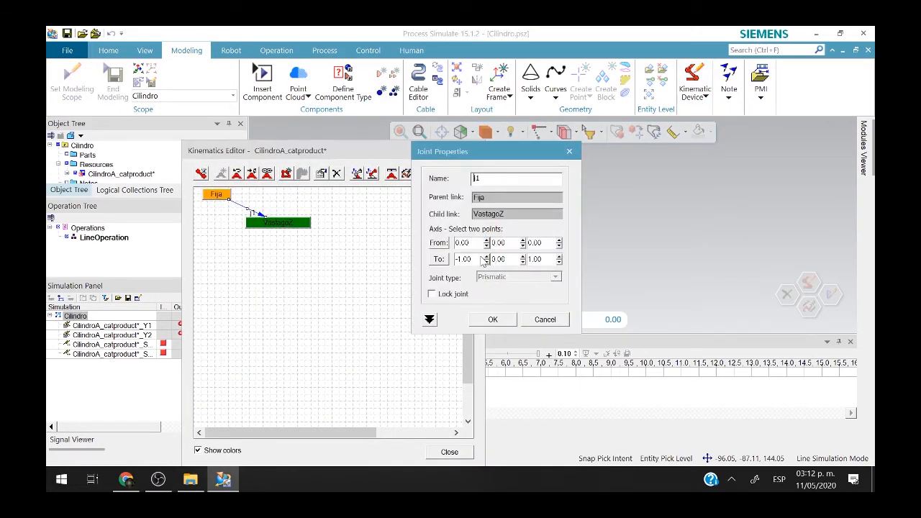
{"action": "left_click", "coordinate": [478, 261]}
{"action": "double_click", "coordinate": [464, 260]}
{"action": "type", "text": "0"}
{"action": "left_click", "coordinate": [492, 321]}
{"action": "left_click", "coordinate": [448, 453]}
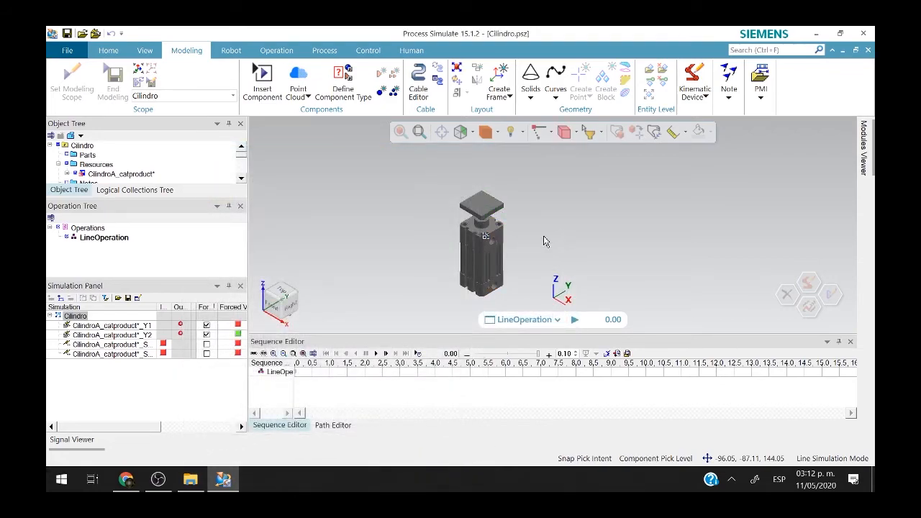
{"action": "left_click", "coordinate": [466, 270]}
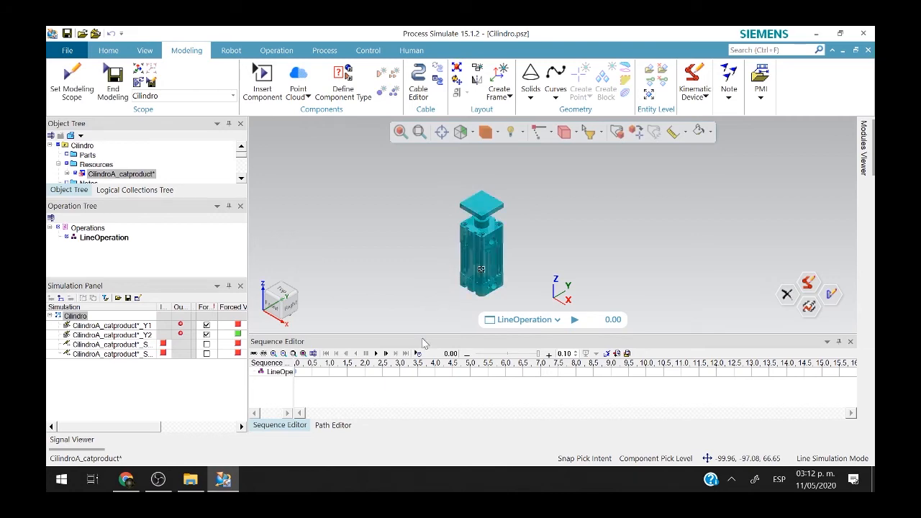
Run the line simulation, alternately forcing Y1 and Y2 to extend and retract the rod.
{"action": "left_click", "coordinate": [375, 354]}
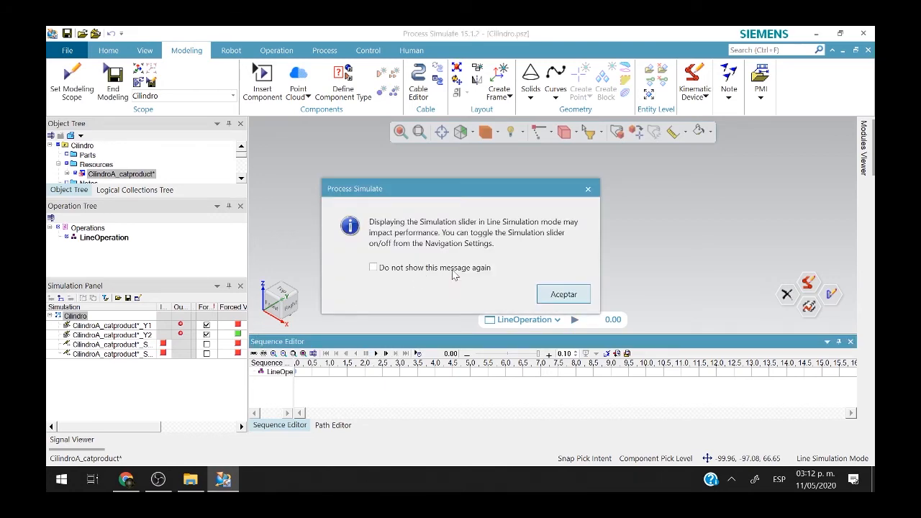
{"action": "left_click", "coordinate": [557, 298]}
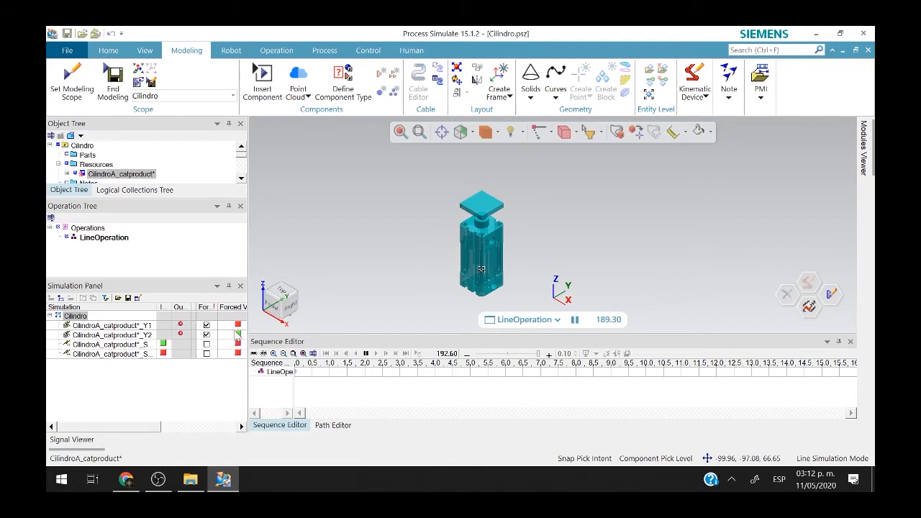
{"action": "left_click", "coordinate": [237, 327]}
{"action": "left_click", "coordinate": [239, 336]}
{"action": "left_click", "coordinate": [238, 326]}
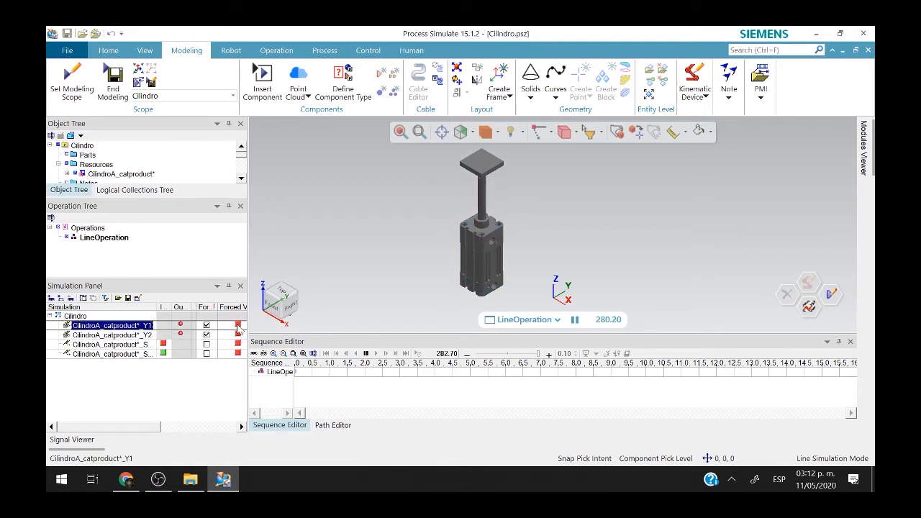
{"action": "left_click", "coordinate": [238, 333]}
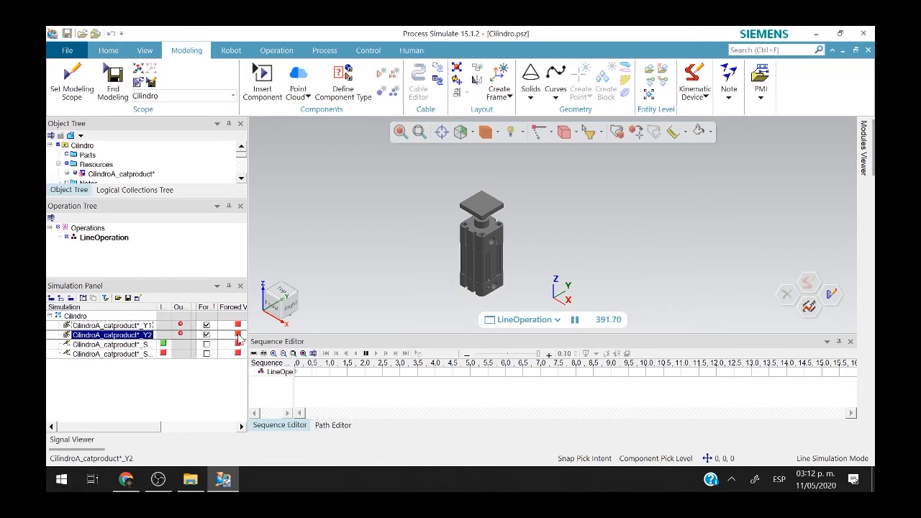
{"action": "left_click", "coordinate": [237, 325]}
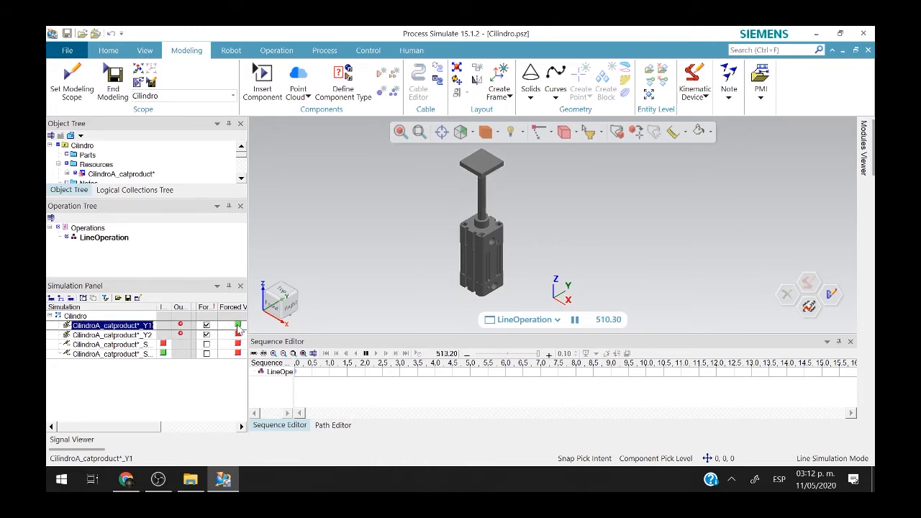
{"action": "left_click", "coordinate": [237, 336]}
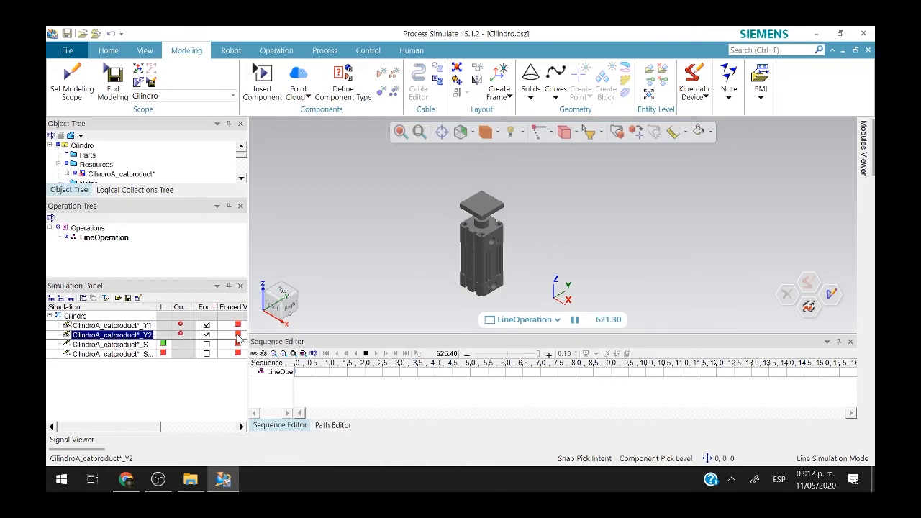
{"action": "left_click", "coordinate": [237, 326]}
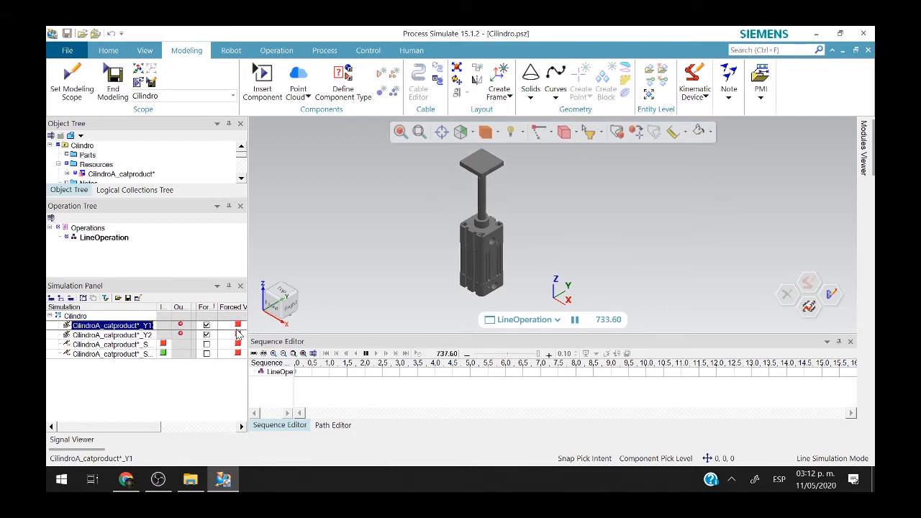
{"action": "left_click", "coordinate": [238, 336]}
{"action": "left_click", "coordinate": [237, 326]}
{"action": "left_click", "coordinate": [237, 335]}
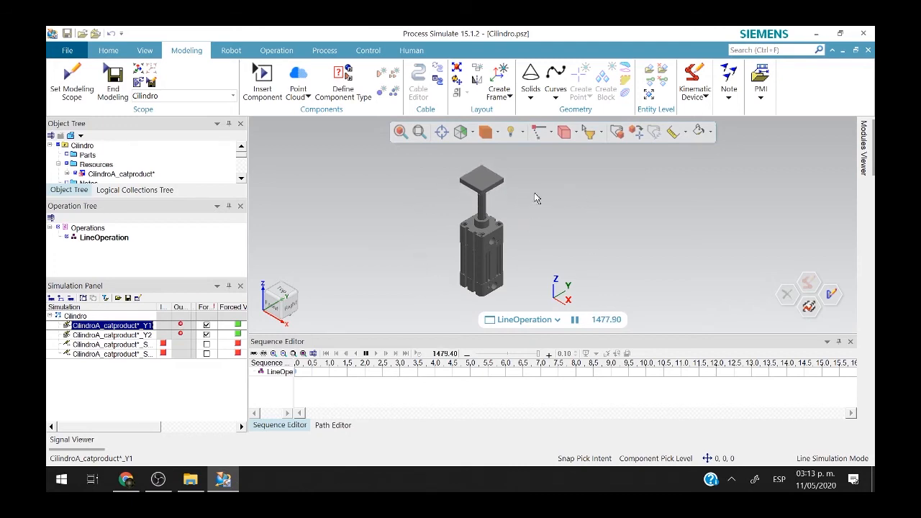
Retract the rod with Y1 off and Y2 on, then pause and reset to 0.00.
{"action": "left_click", "coordinate": [238, 326]}
{"action": "left_click", "coordinate": [238, 335]}
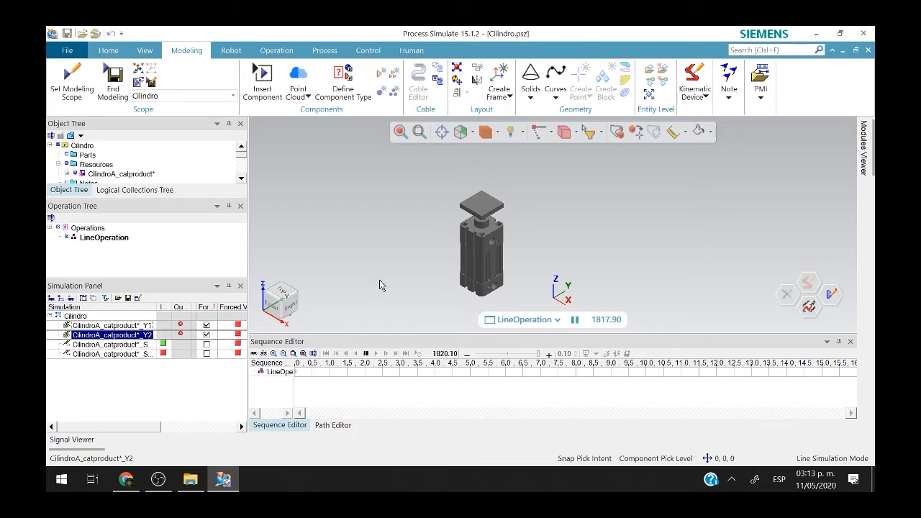
{"action": "left_click", "coordinate": [366, 353]}
{"action": "left_click", "coordinate": [326, 353]}
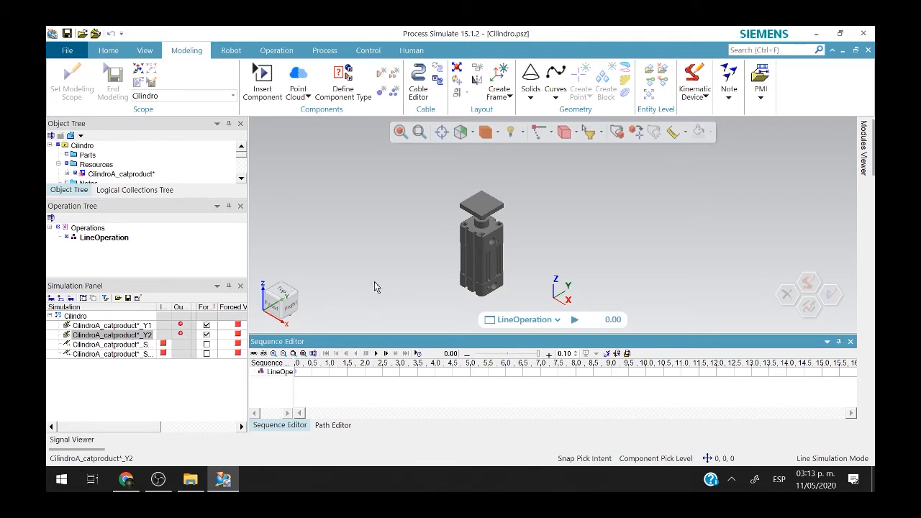
Open the Resource Logic Behavior Editor for CilindroA_catproduct from the Control tab.
{"action": "left_click", "coordinate": [491, 257]}
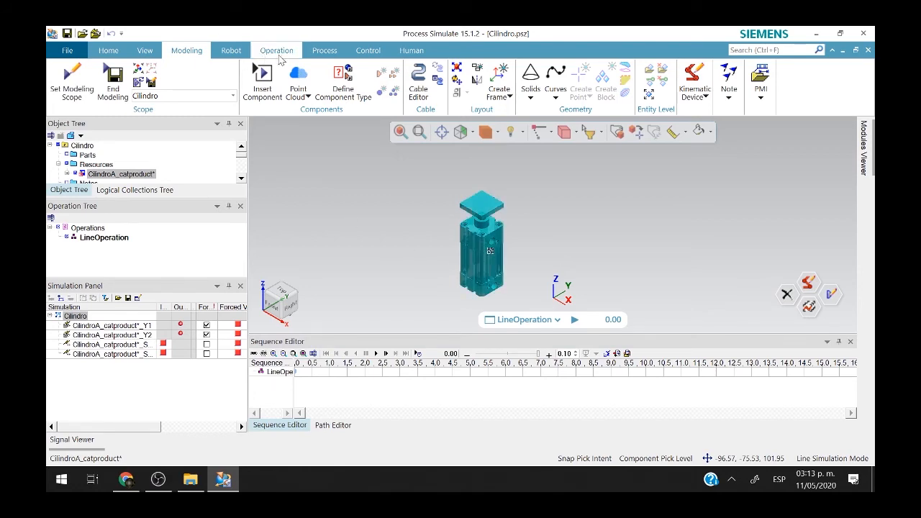
{"action": "left_click", "coordinate": [247, 52]}
{"action": "left_click", "coordinate": [188, 51]}
{"action": "left_click", "coordinate": [368, 51]}
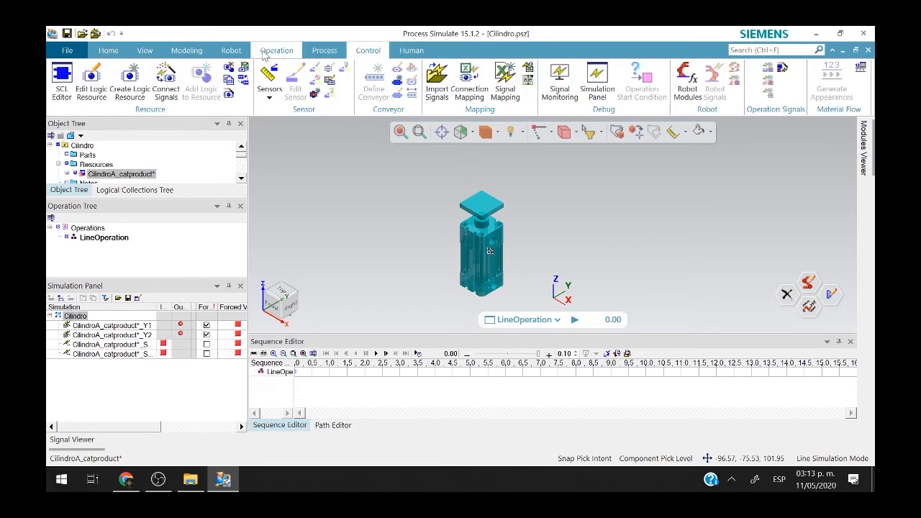
{"action": "left_click", "coordinate": [92, 81]}
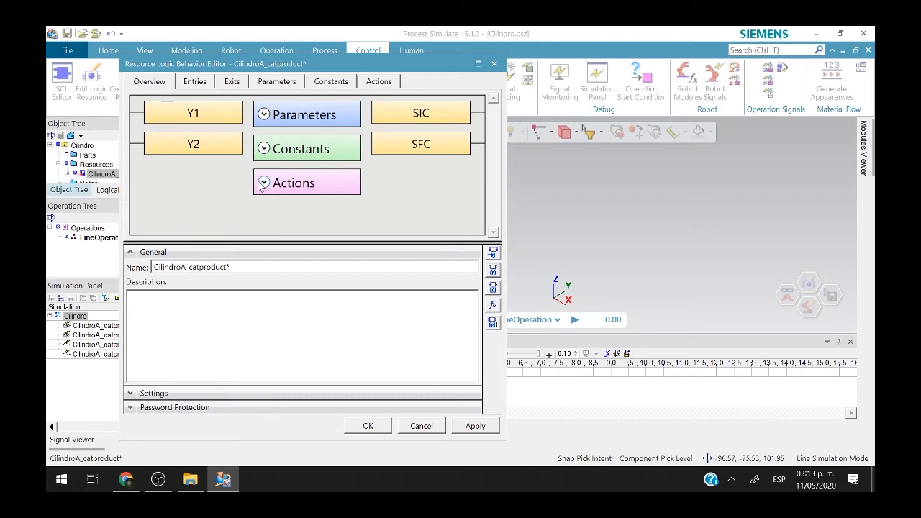
Change the Z- action's Value Expression from Y2 to NOT Y1 and save.
{"action": "left_click", "coordinate": [379, 81]}
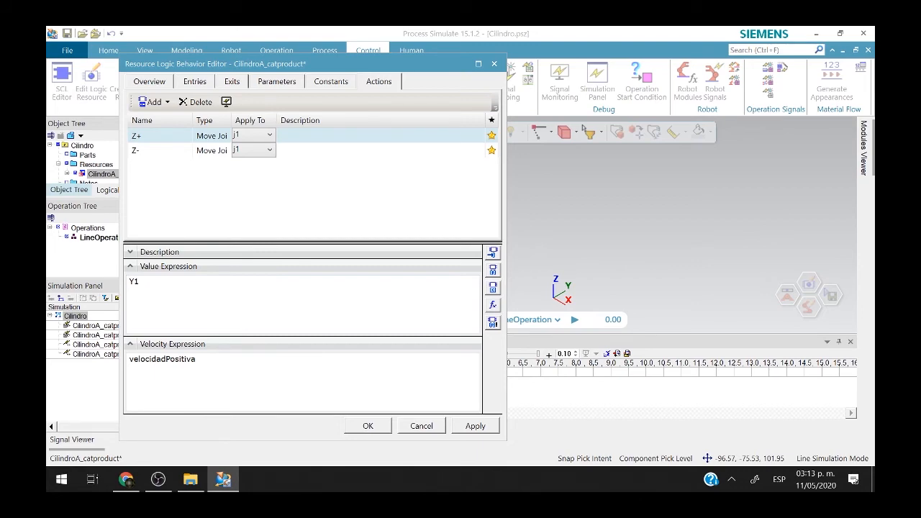
{"action": "left_click", "coordinate": [184, 151]}
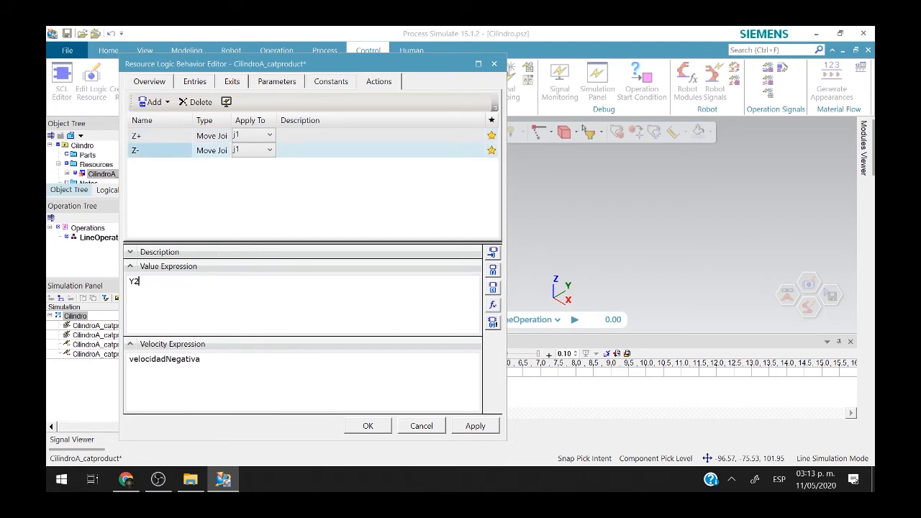
{"action": "key", "text": "ctrl+a"}
{"action": "type", "text": "NOT "}
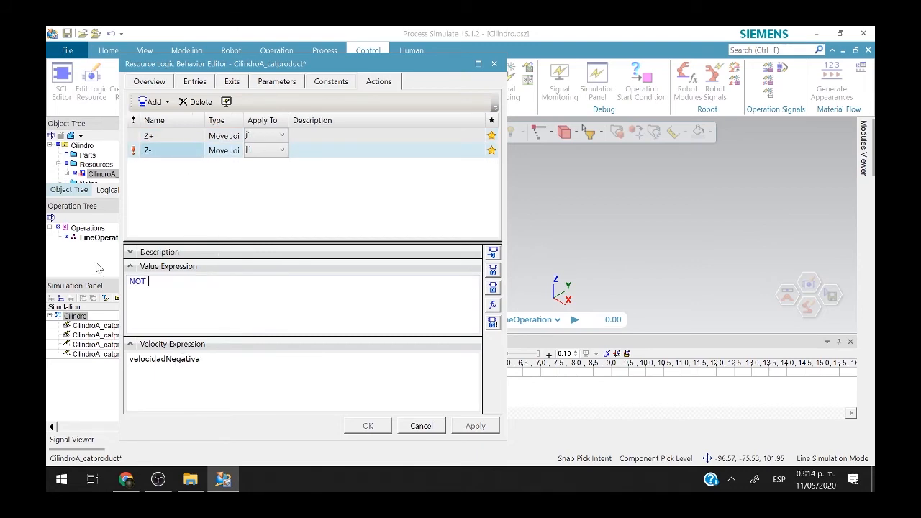
{"action": "type", "text": "Y1"}
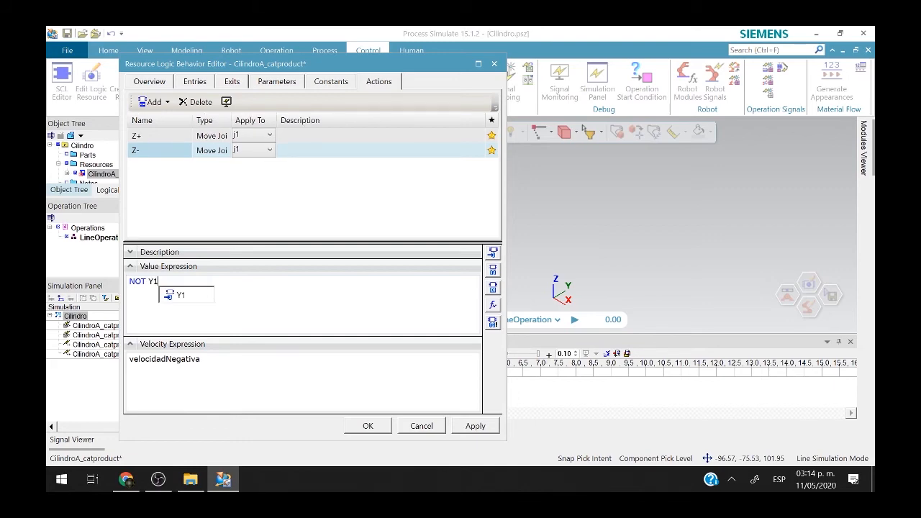
{"action": "key", "text": "Down"}
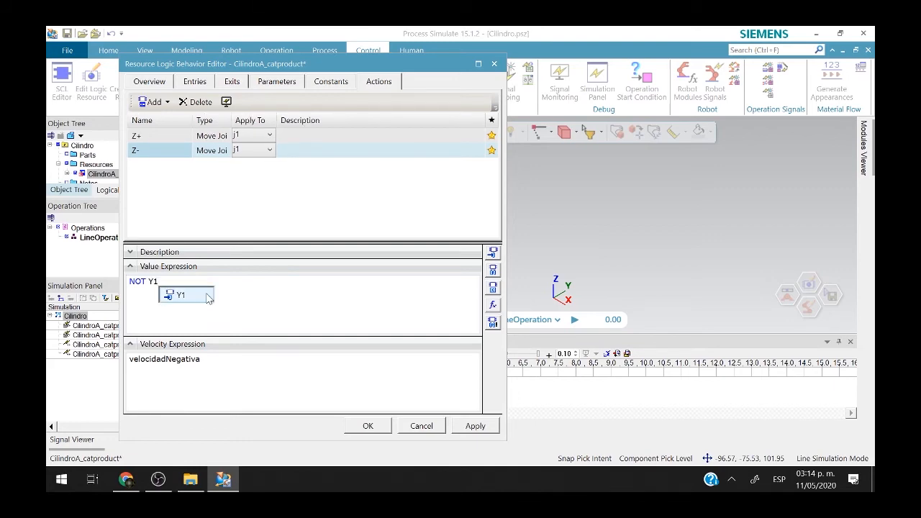
{"action": "double_click", "coordinate": [193, 292]}
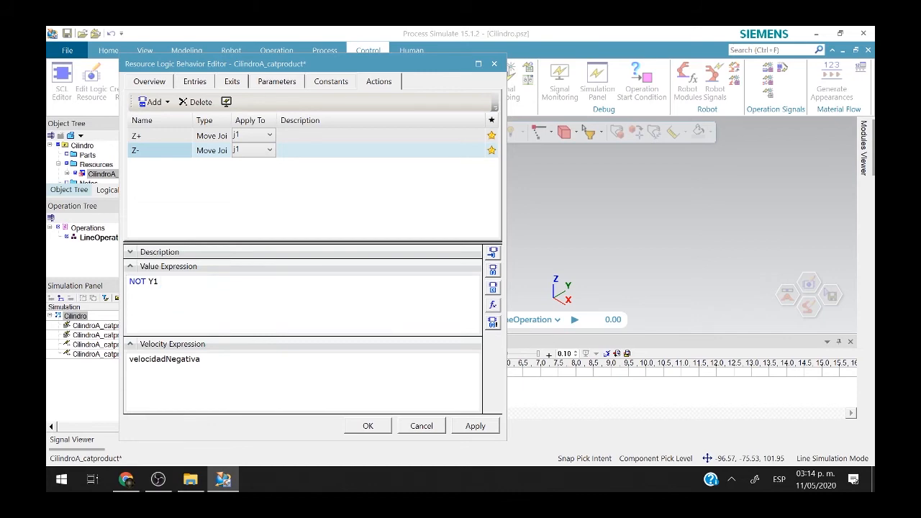
{"action": "left_click", "coordinate": [371, 426]}
Deselect the cylinder and start the line simulation playback.
{"action": "left_click", "coordinate": [363, 265]}
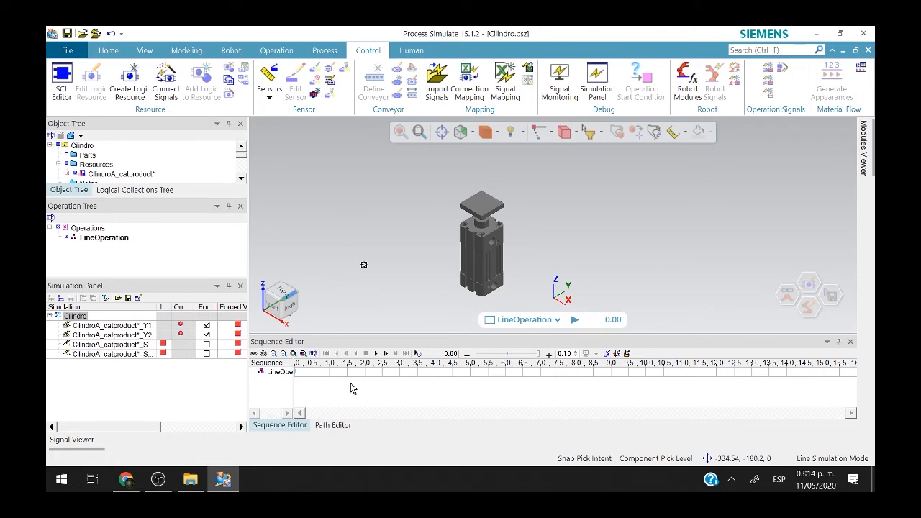
{"action": "left_click", "coordinate": [376, 353]}
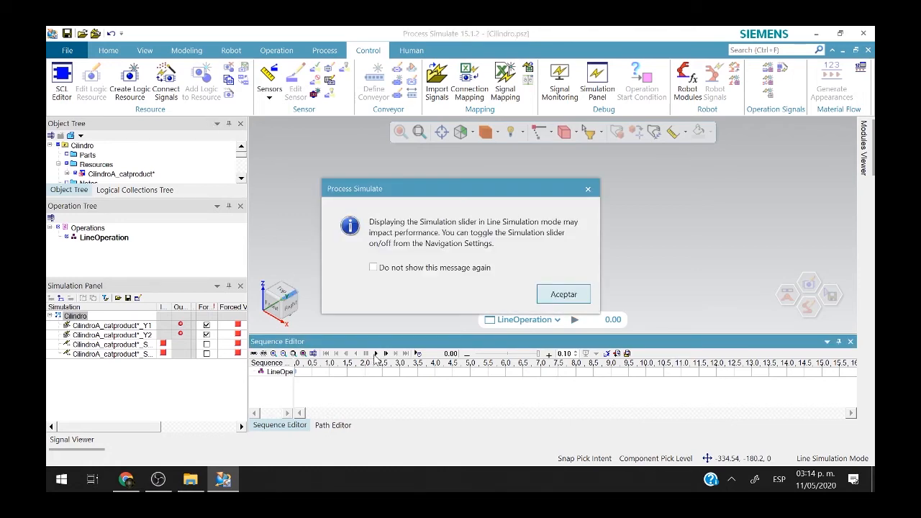
{"action": "left_click", "coordinate": [550, 295]}
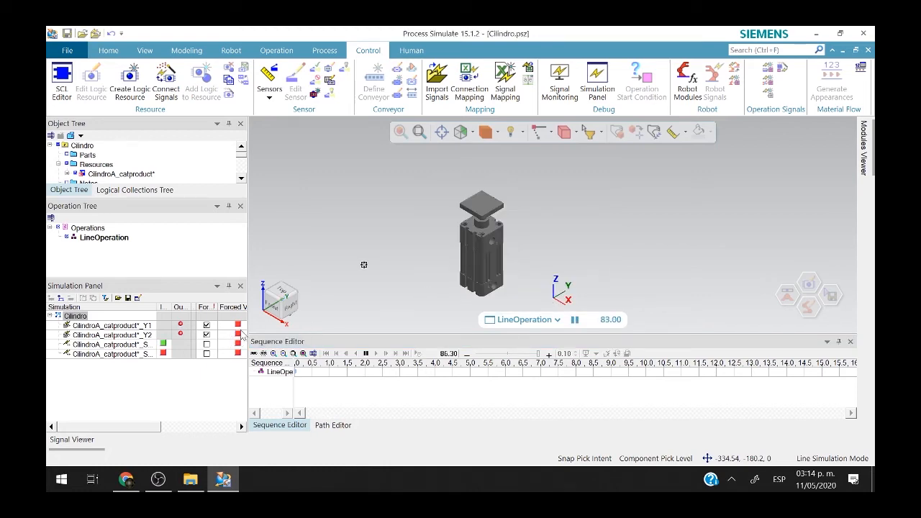
Toggle Y1's forced value on and off repeatedly so the rod extends and retracts.
{"action": "left_click", "coordinate": [239, 327]}
{"action": "left_click", "coordinate": [238, 326]}
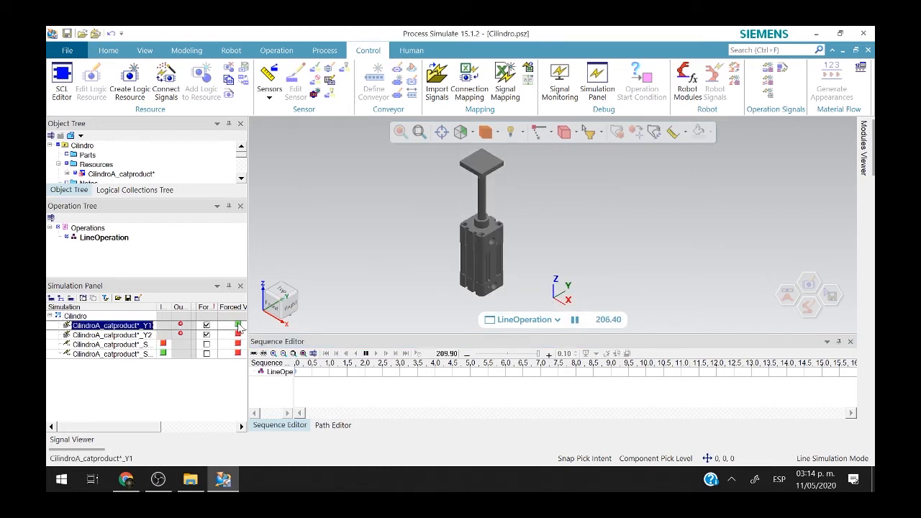
{"action": "left_click", "coordinate": [238, 326]}
{"action": "left_click", "coordinate": [238, 326]}
{"action": "left_click", "coordinate": [239, 326]}
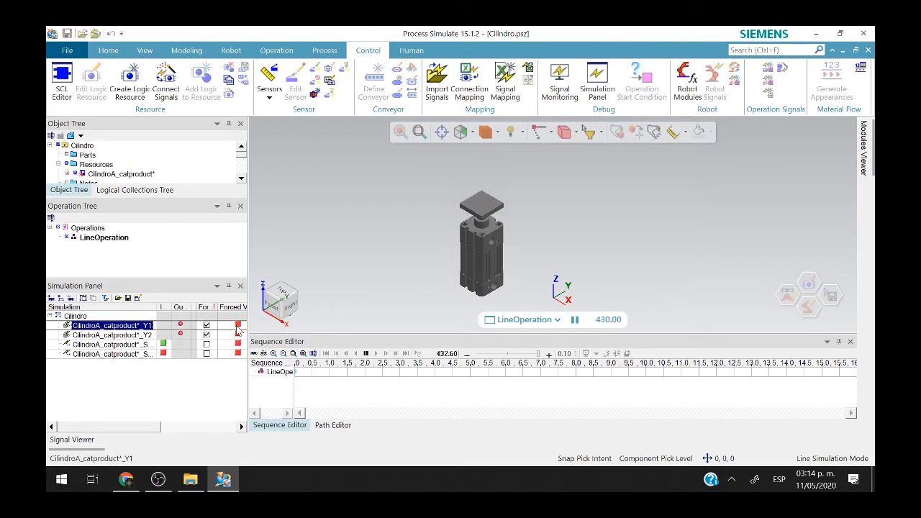
{"action": "left_click", "coordinate": [238, 327]}
{"action": "left_click", "coordinate": [238, 326]}
{"action": "left_click", "coordinate": [238, 326]}
{"action": "left_click", "coordinate": [238, 327]}
{"action": "left_click", "coordinate": [238, 326]}
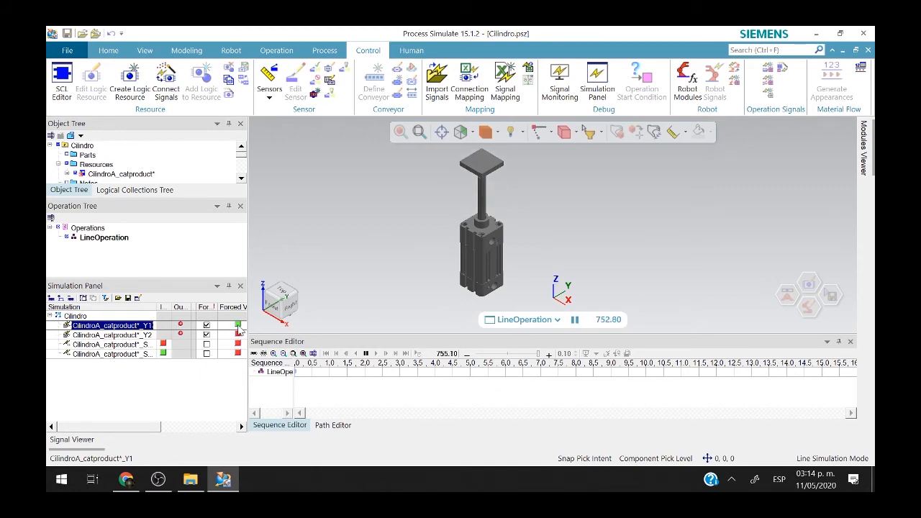
{"action": "left_click", "coordinate": [239, 326]}
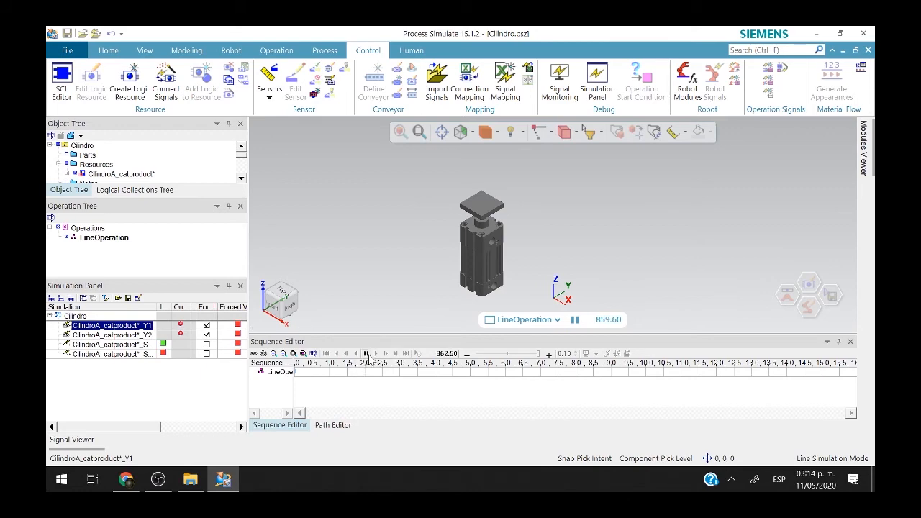
Pause the simulation and jump it back to time 0.00.
{"action": "left_click", "coordinate": [365, 354]}
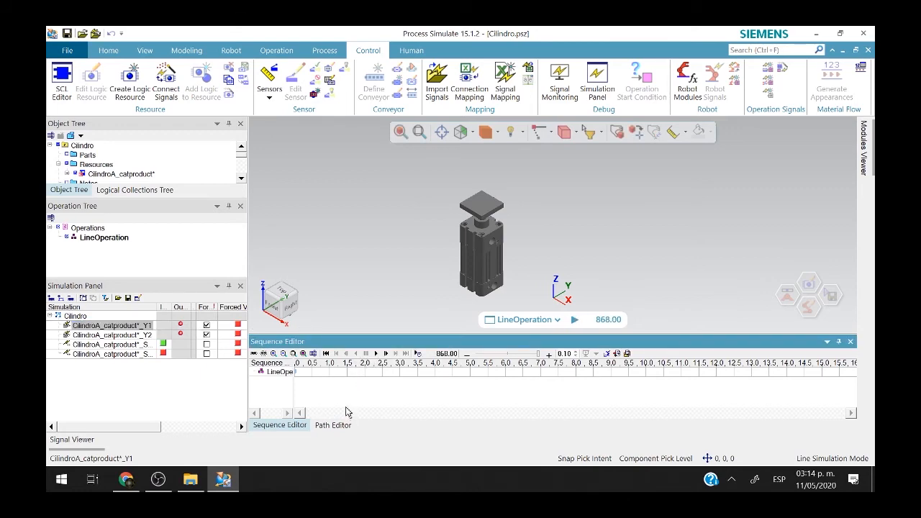
{"action": "left_click", "coordinate": [326, 353]}
{"action": "left_click", "coordinate": [367, 264]}
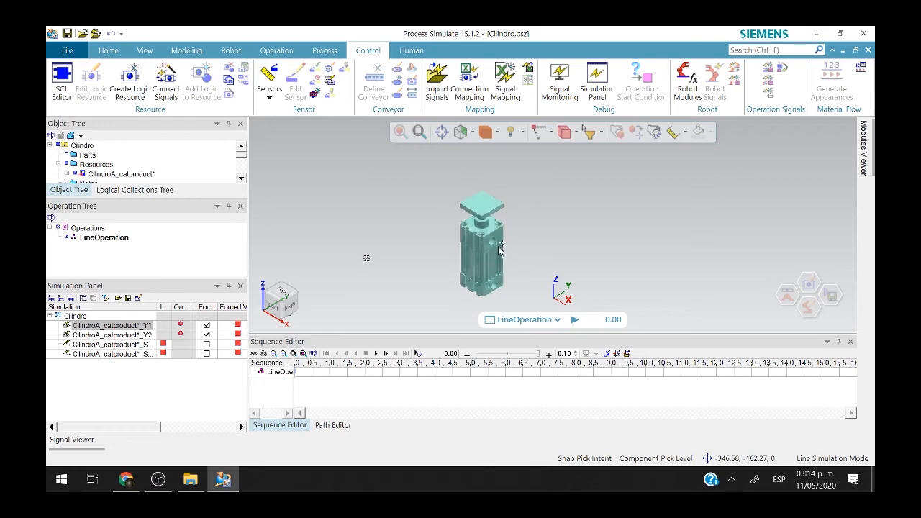
Open the cylinder's logic and set velocidadPositiva to 10 and velocidadNegativa to -10.
{"action": "left_click", "coordinate": [476, 255]}
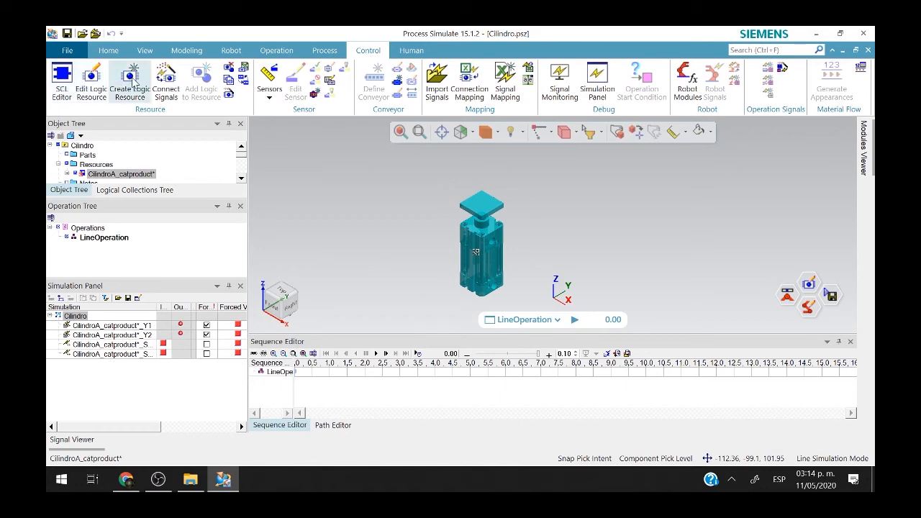
{"action": "left_click", "coordinate": [91, 81]}
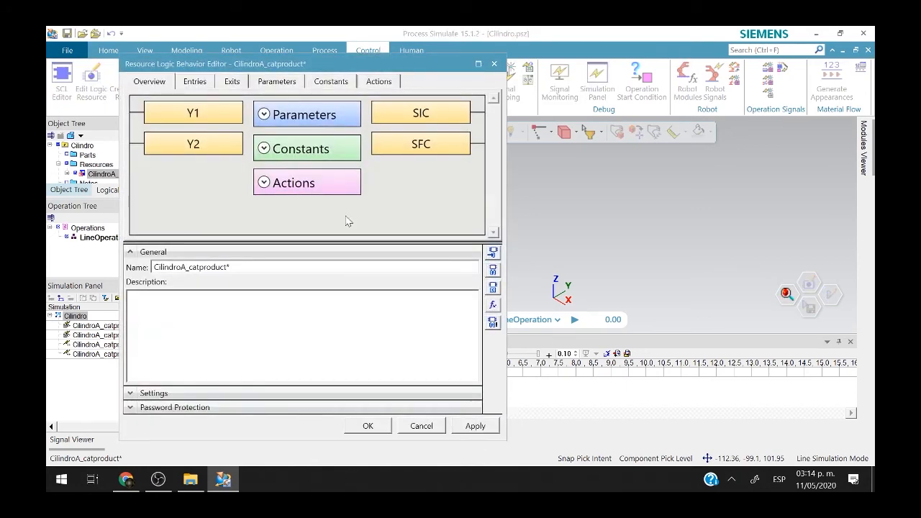
{"action": "left_click", "coordinate": [303, 120]}
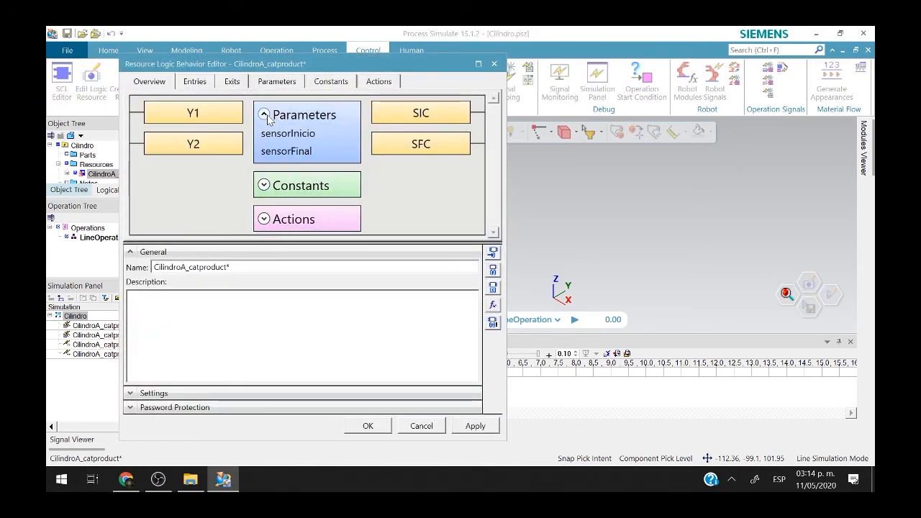
{"action": "left_click", "coordinate": [265, 116]}
{"action": "left_click", "coordinate": [331, 85]}
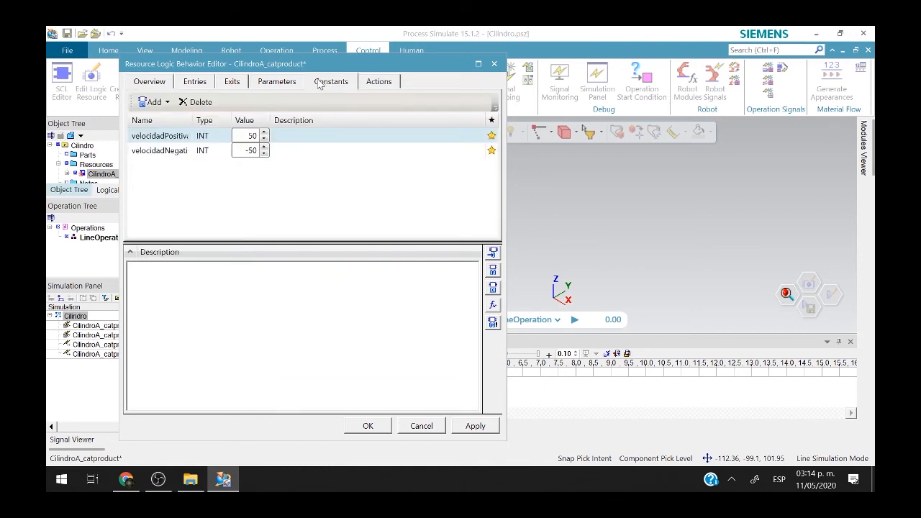
{"action": "left_click", "coordinate": [252, 135]}
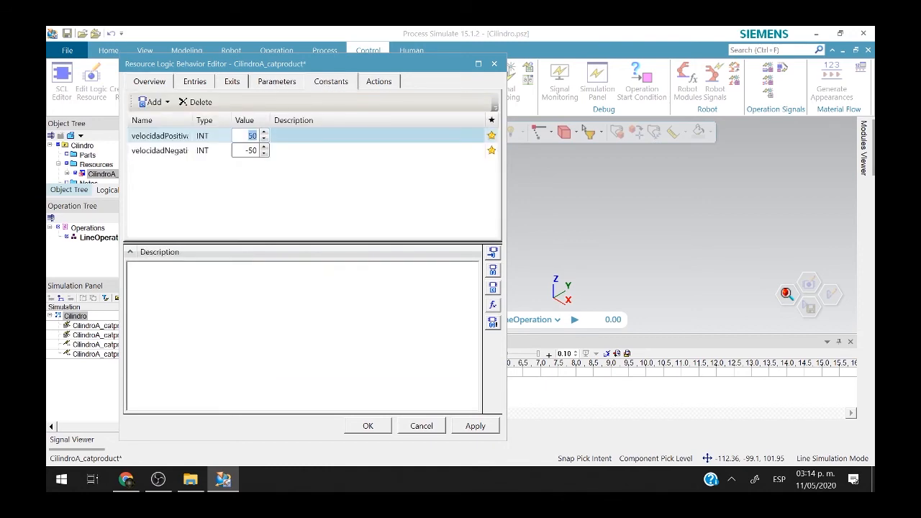
{"action": "type", "text": "10"}
{"action": "key", "text": "Return"}
{"action": "key", "text": "Right"}
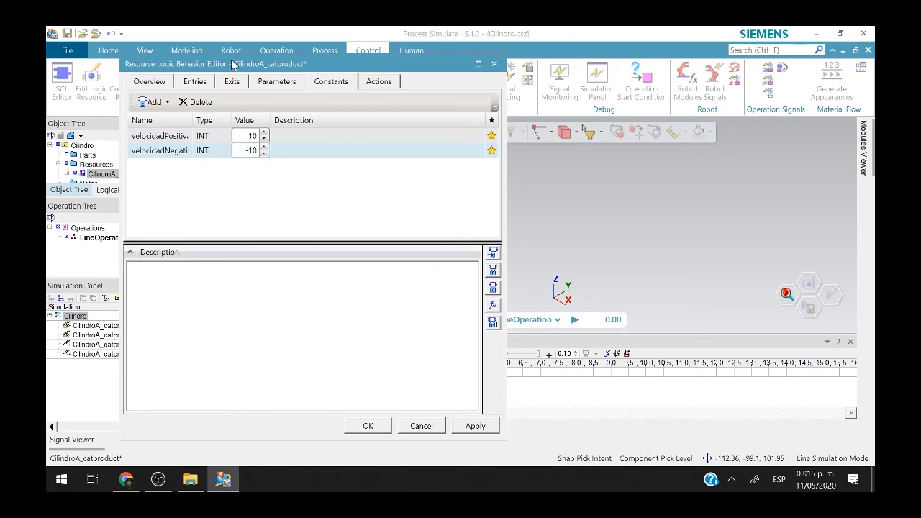
Change the Z- action's value expression from NOT Y1 to Y2 and confirm with OK.
{"action": "left_click", "coordinate": [296, 83]}
{"action": "left_click", "coordinate": [351, 83]}
{"action": "left_click", "coordinate": [392, 83]}
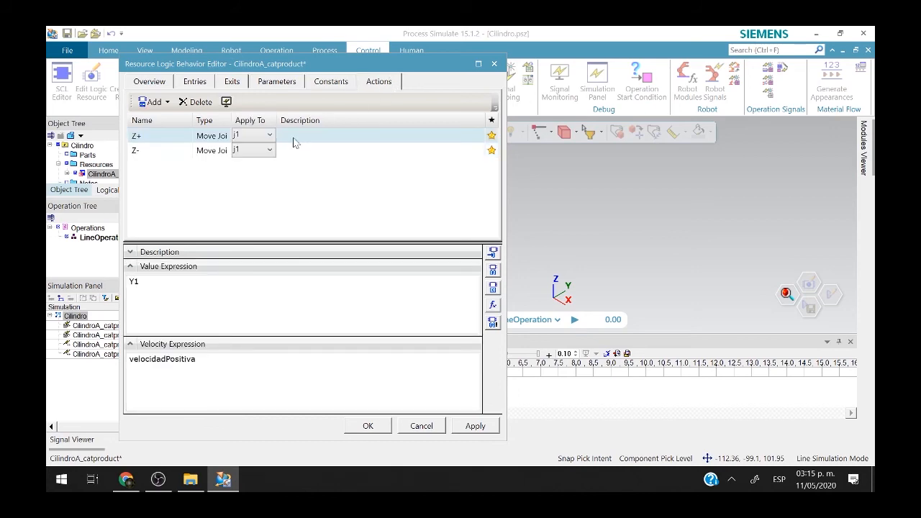
{"action": "left_click", "coordinate": [147, 156]}
{"action": "left_click_drag", "start_coordinate": [161, 282], "coordinate": [48, 272]}
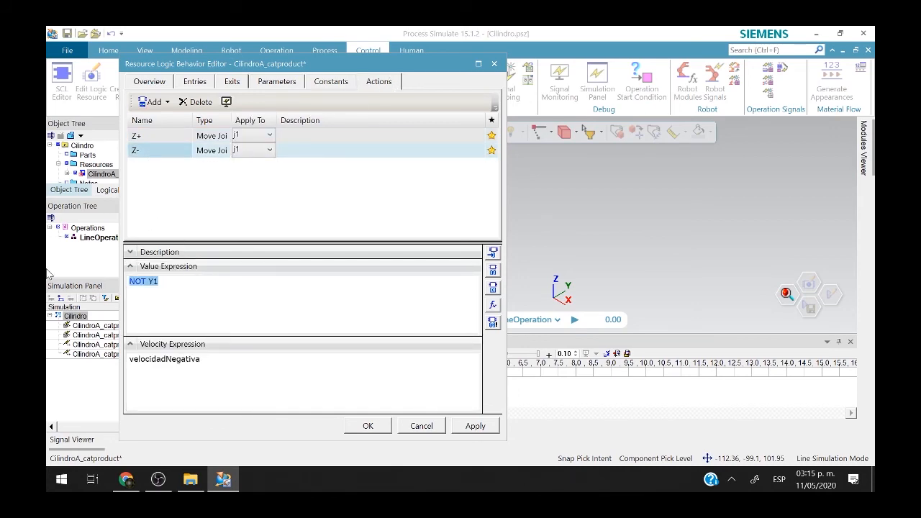
{"action": "type", "text": "y2"}
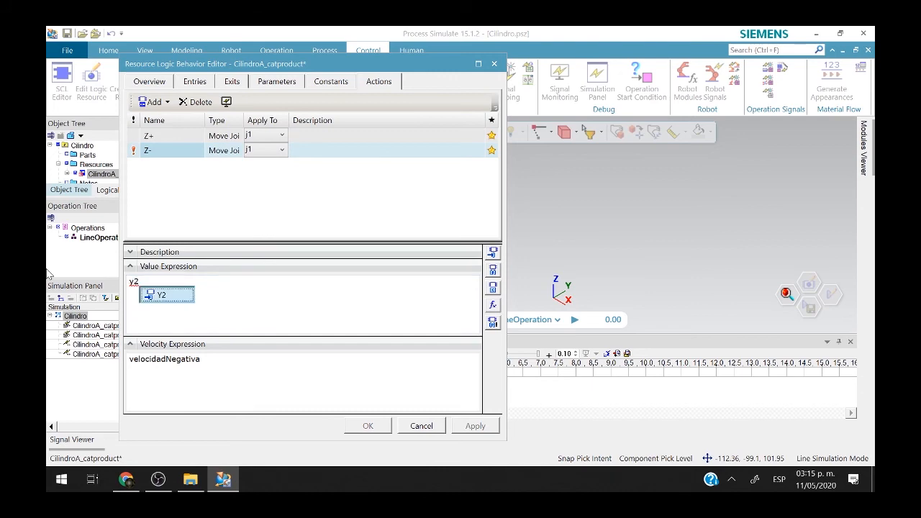
{"action": "key", "text": "Return"}
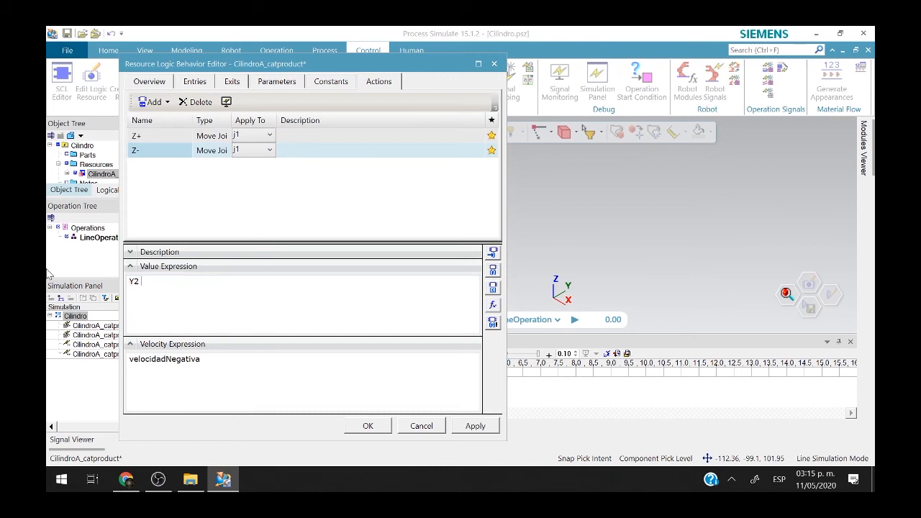
{"action": "left_click", "coordinate": [367, 426]}
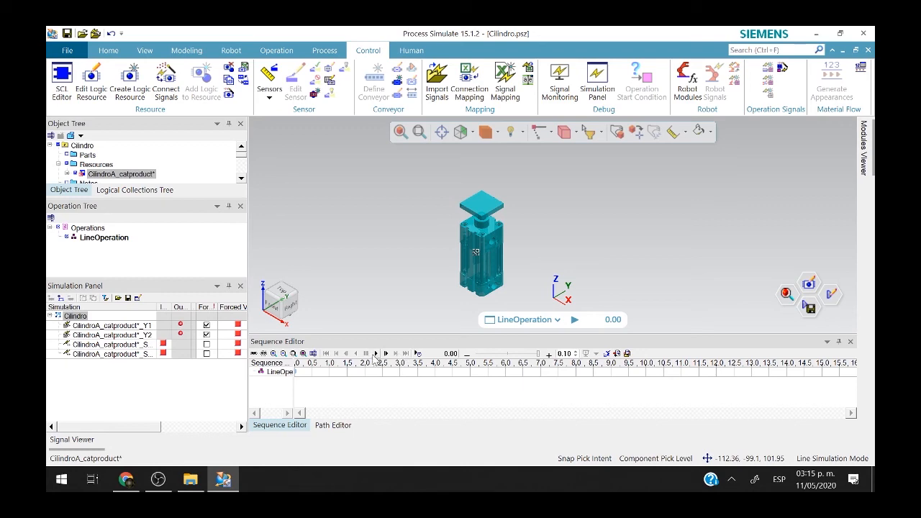
Start playing the line simulation in the Sequence Editor.
{"action": "left_click", "coordinate": [375, 354]}
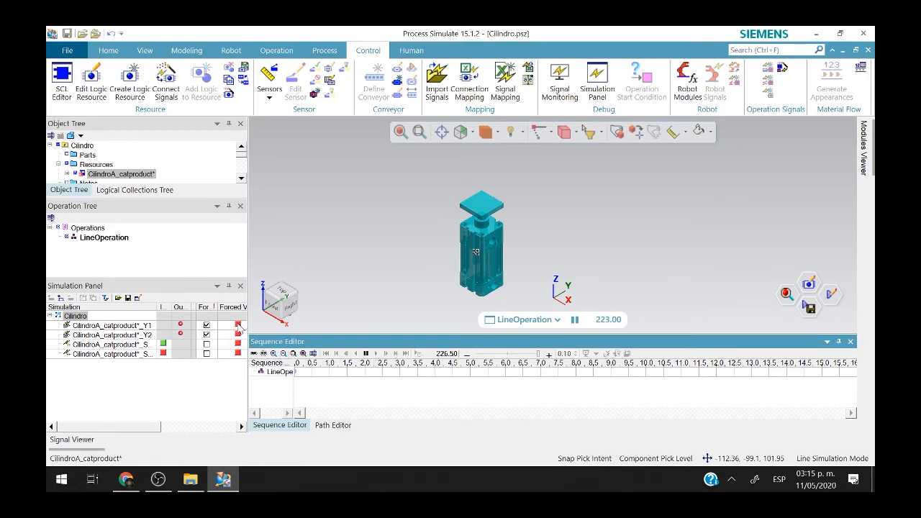
{"action": "key", "text": "super+Tab"}
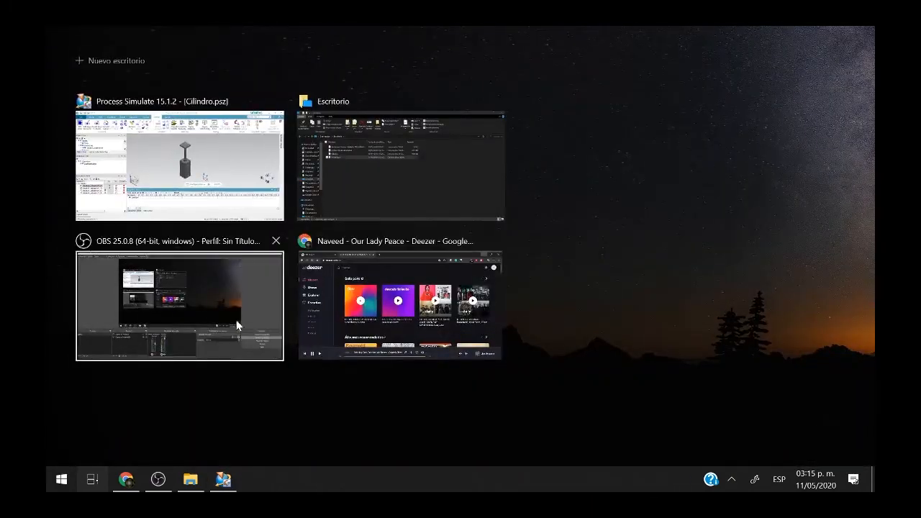
{"action": "key", "text": "Escape"}
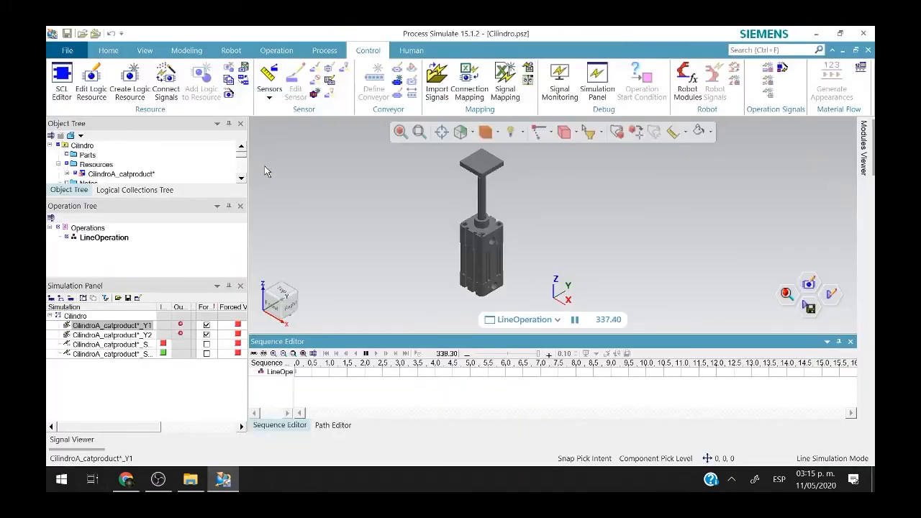
Force Y2 and Y1 on and off in turn to move the rod, then pause and reset.
{"action": "left_click", "coordinate": [238, 335]}
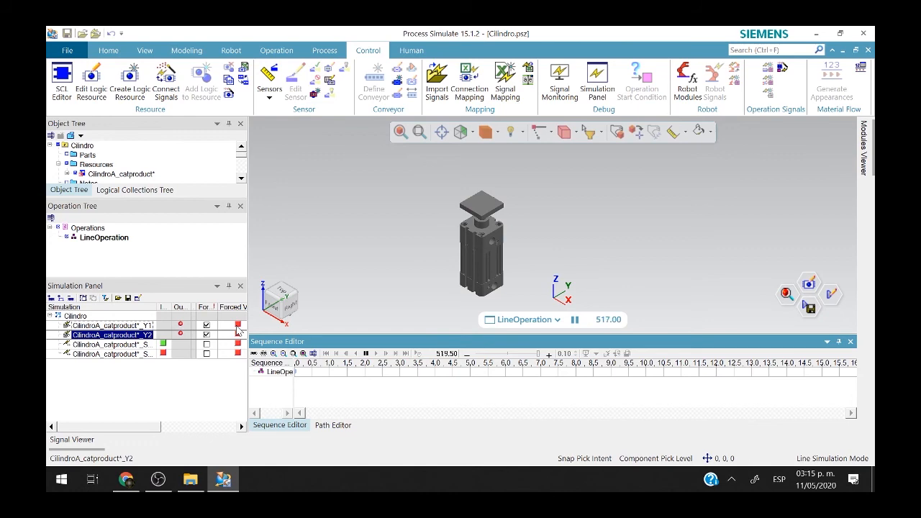
{"action": "left_click", "coordinate": [237, 325]}
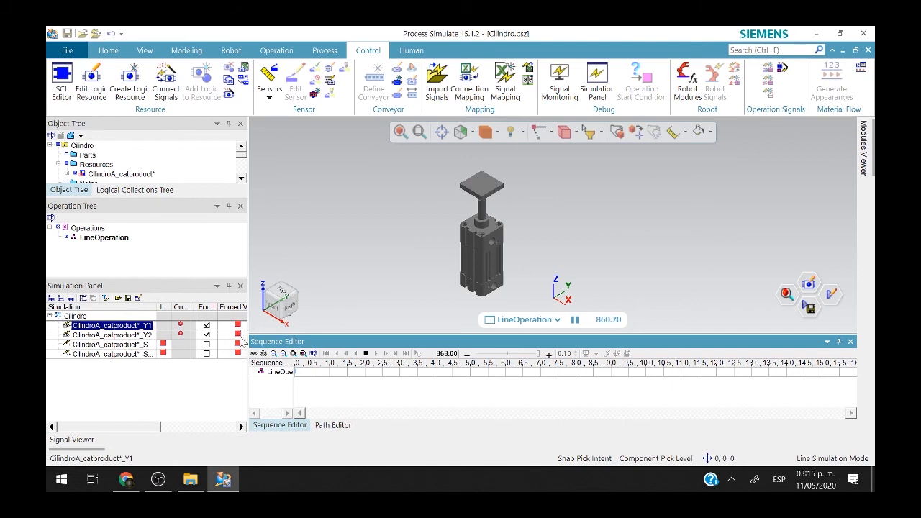
{"action": "left_click", "coordinate": [241, 335]}
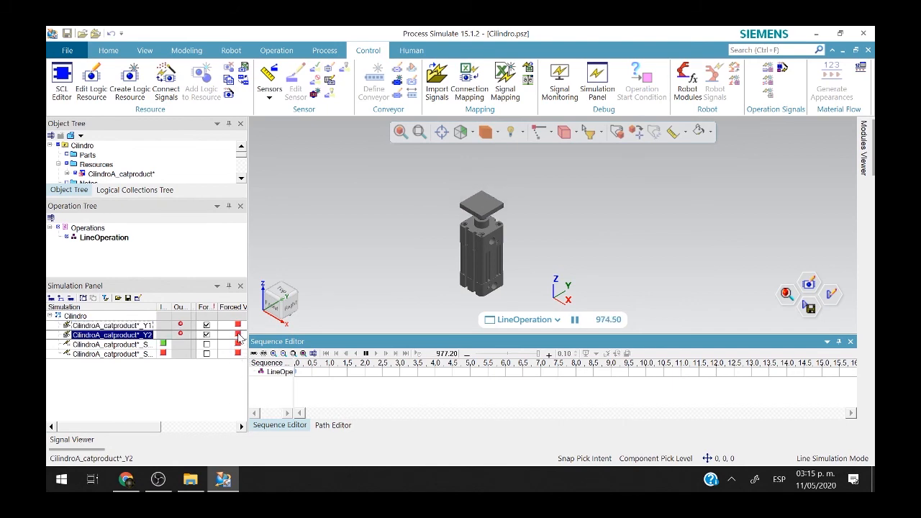
{"action": "left_click", "coordinate": [238, 334]}
{"action": "left_click", "coordinate": [238, 325]}
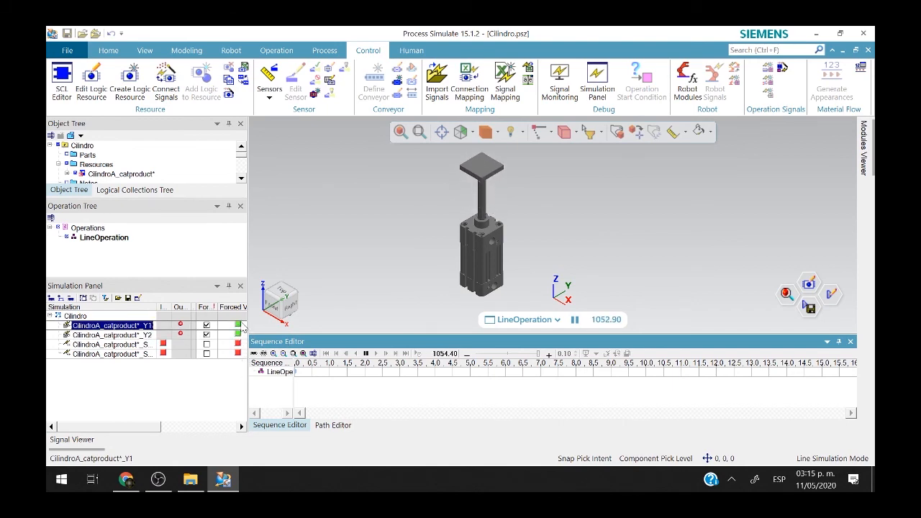
{"action": "left_click", "coordinate": [238, 335]}
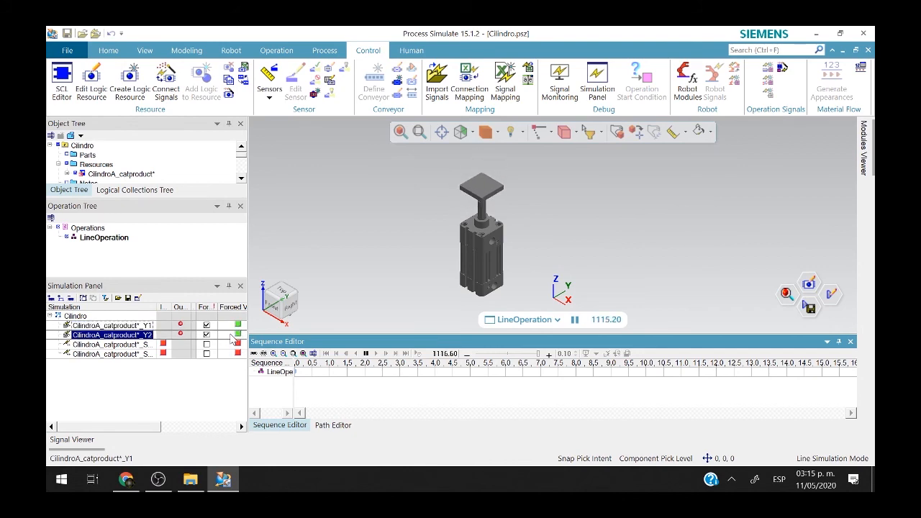
{"action": "left_click", "coordinate": [238, 325]}
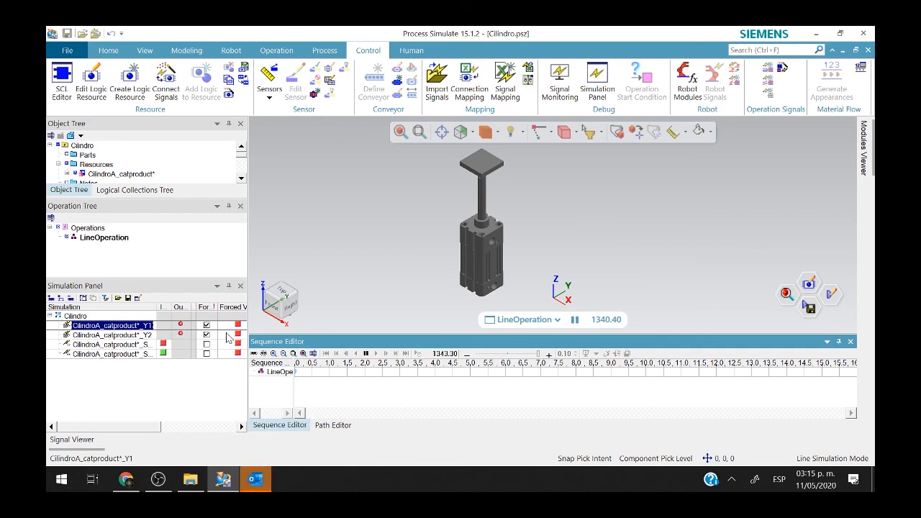
{"action": "left_click", "coordinate": [365, 355]}
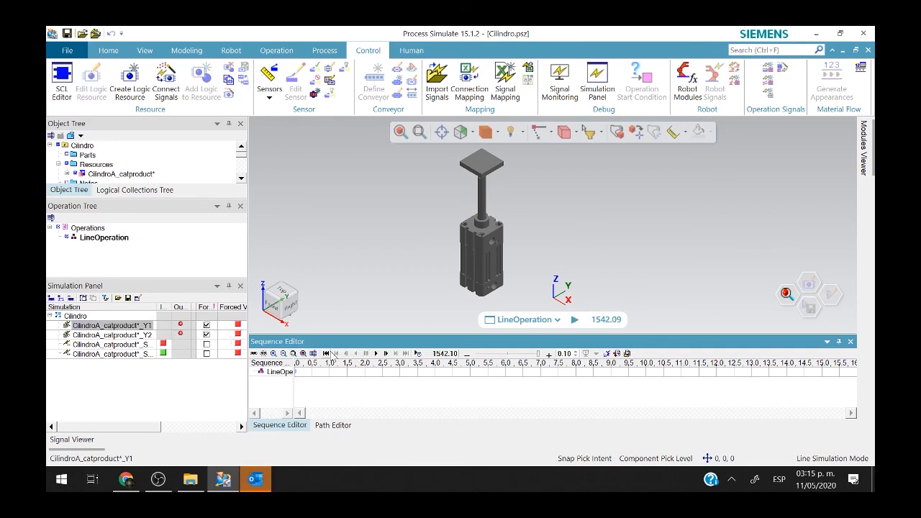
{"action": "left_click", "coordinate": [326, 354]}
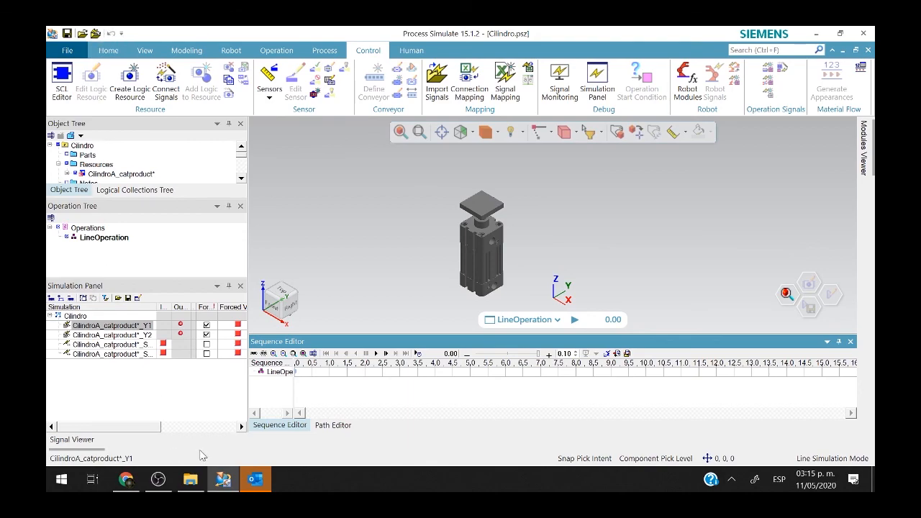
Bring the OBS Studio recorder window to the front from the taskbar.
{"action": "left_click", "coordinate": [158, 479]}
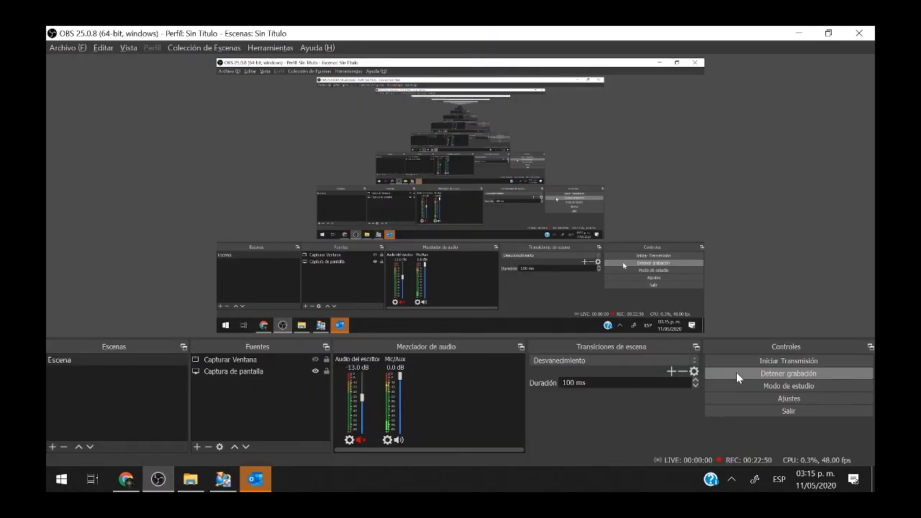